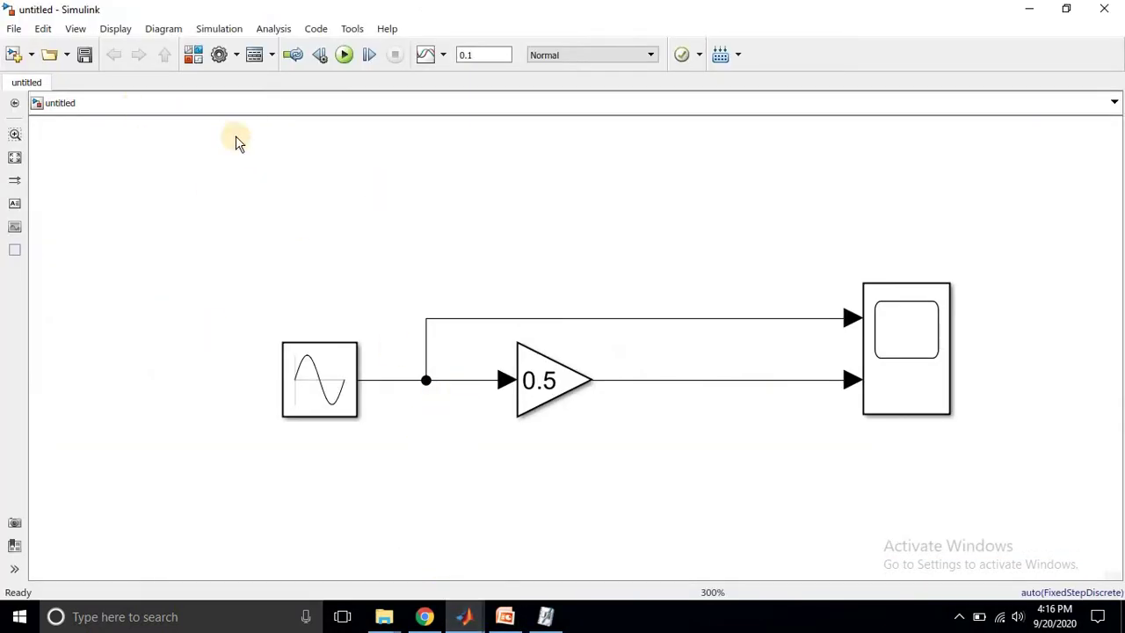
- Examine the Sine Wave block's amplitude and frequency parameters
{"action": "left_click", "coordinate": [78, 29]}
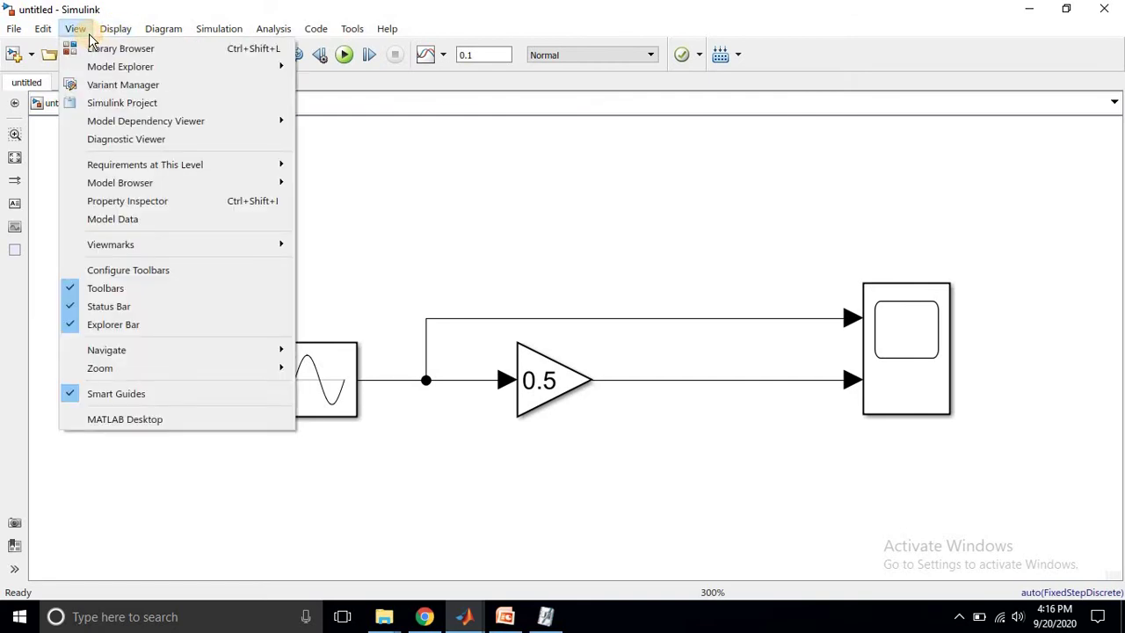
{"action": "mouse_move", "coordinate": [193, 368]}
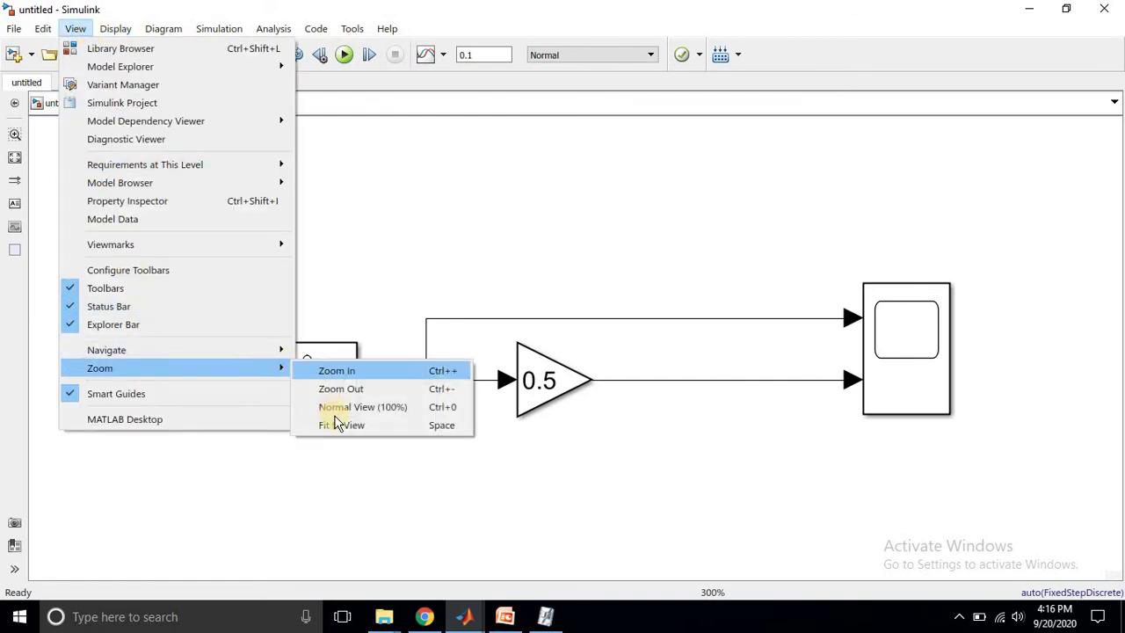
{"action": "left_click", "coordinate": [339, 426]}
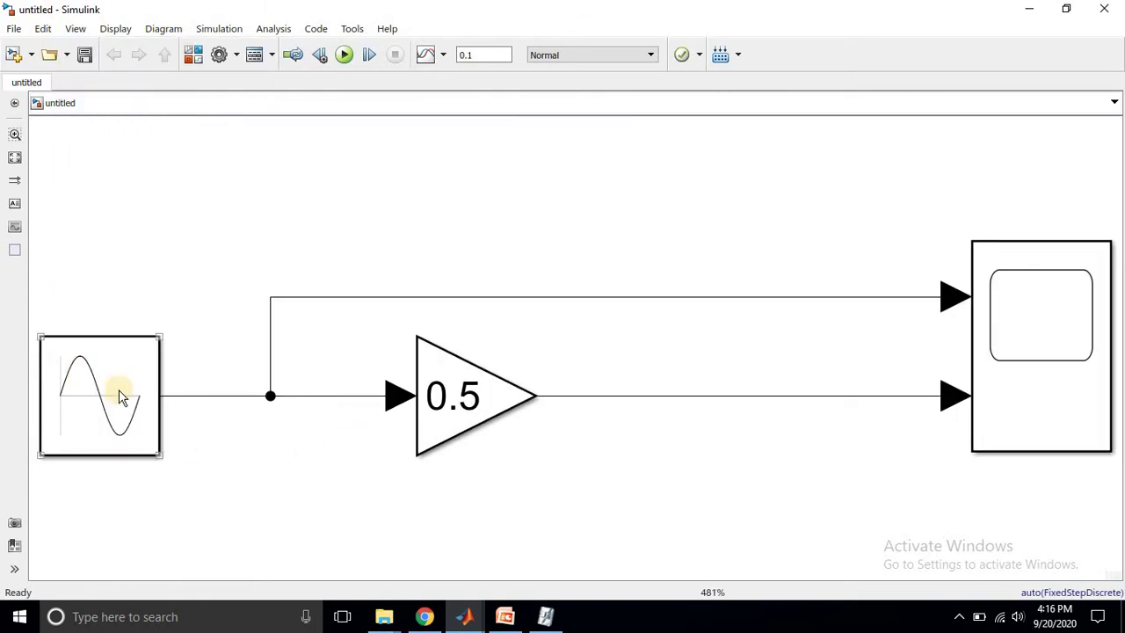
{"action": "double_click", "coordinate": [111, 375]}
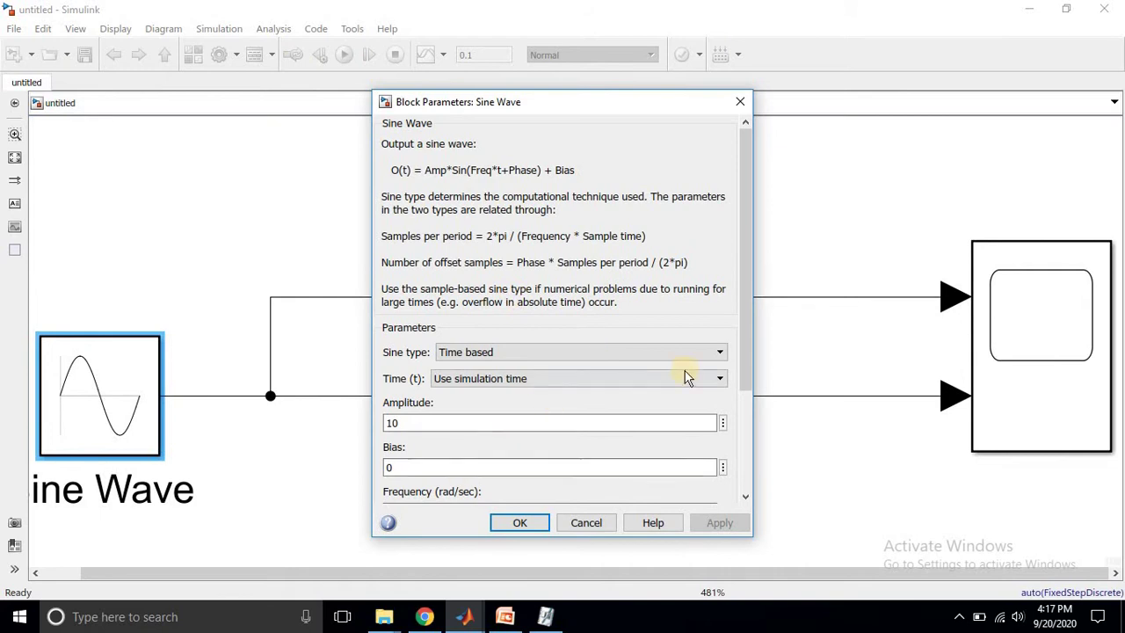
{"action": "scroll", "coordinate": [749, 339], "scroll_direction": "down", "scroll_amount": 2}
{"action": "double_click", "coordinate": [418, 330]}
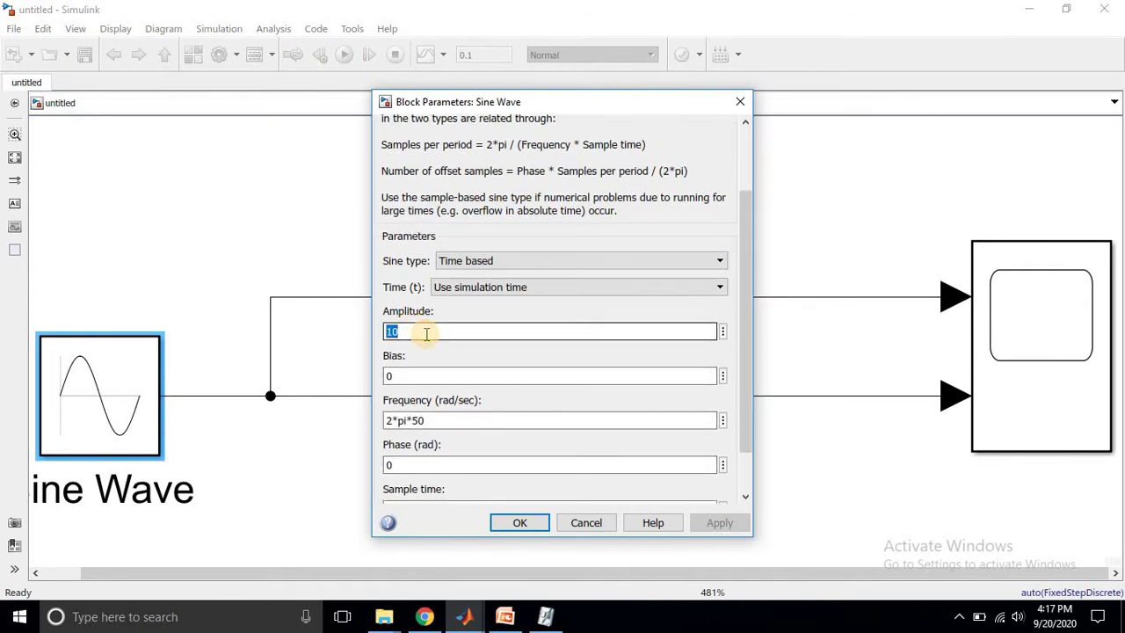
{"action": "double_click", "coordinate": [450, 421]}
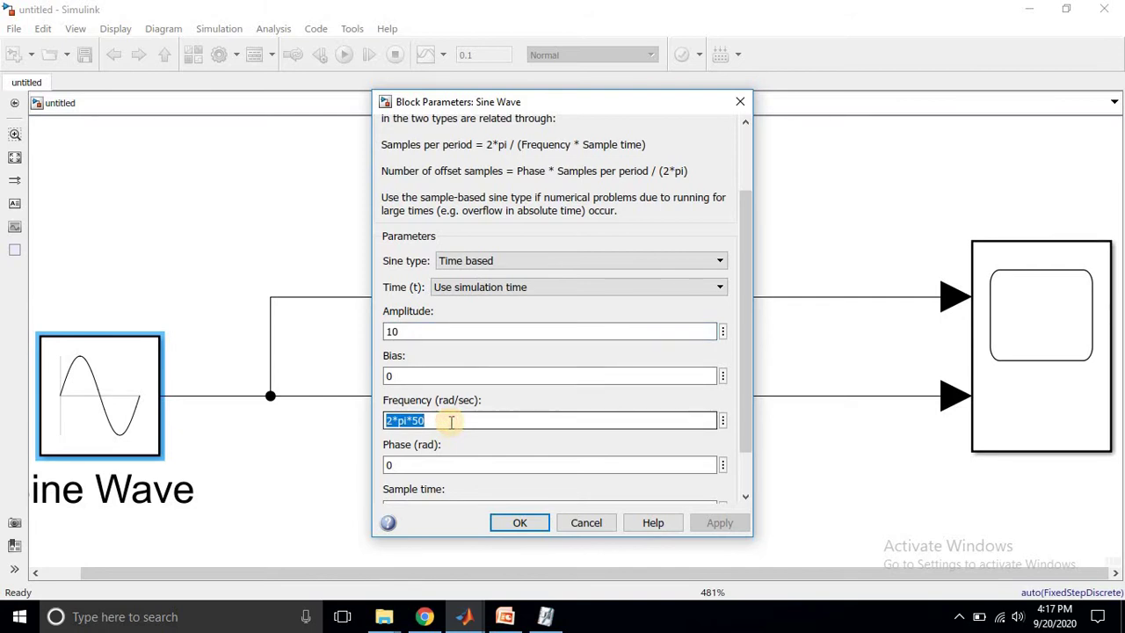
{"action": "left_click", "coordinate": [510, 523]}
- Open the Scope block's display to view the sine wave and gain output waveforms together
{"action": "left_click", "coordinate": [450, 401]}
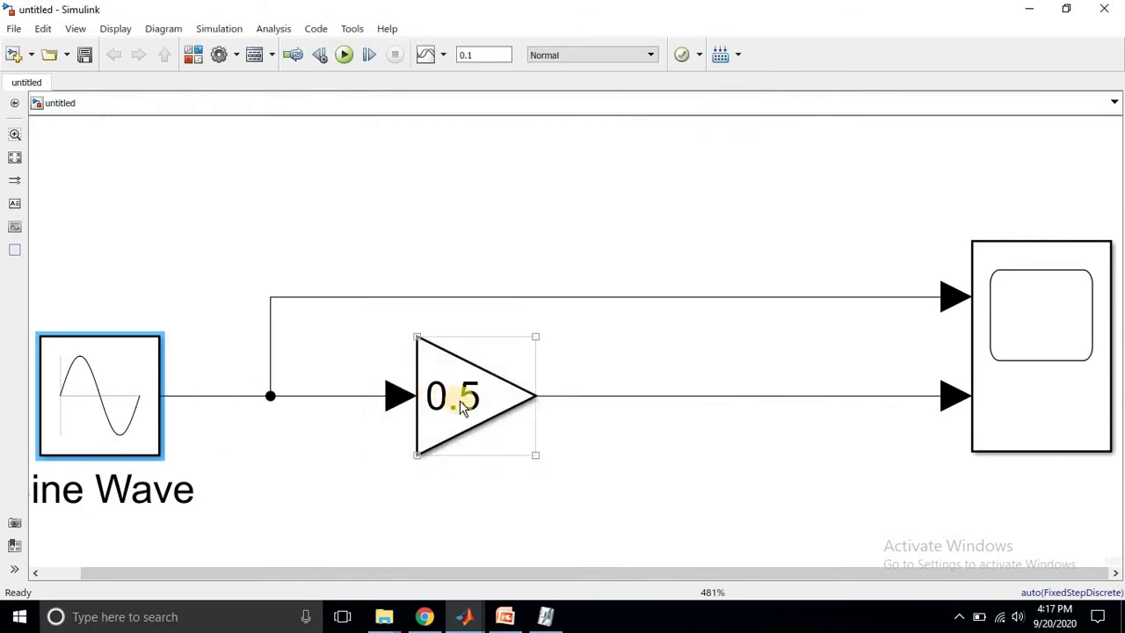
{"action": "left_click", "coordinate": [584, 404]}
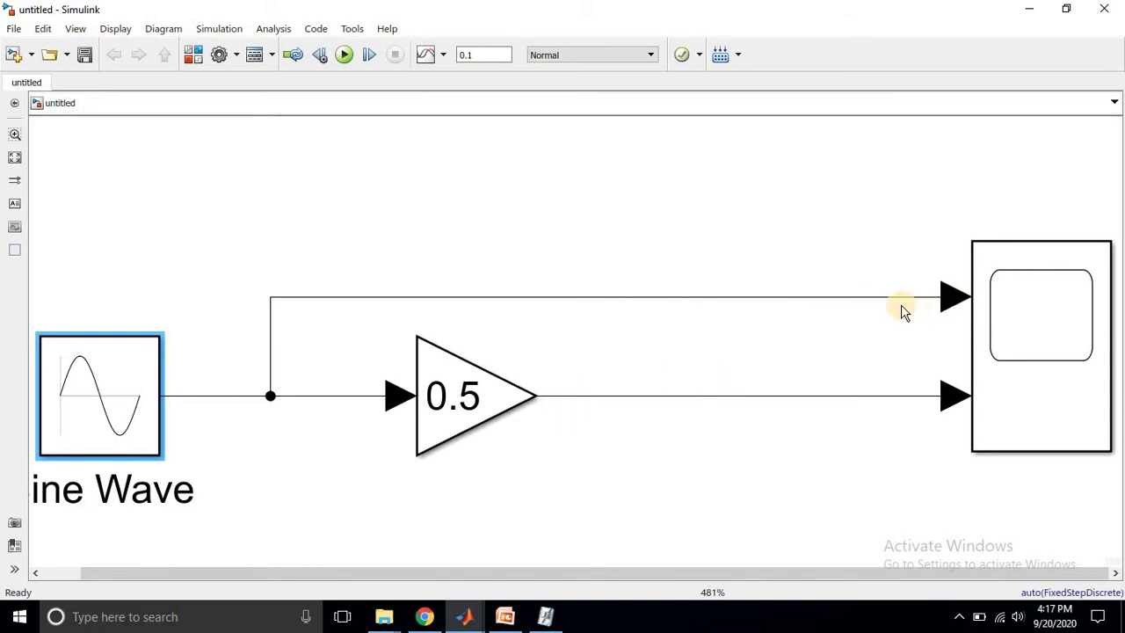
{"action": "left_click", "coordinate": [969, 360]}
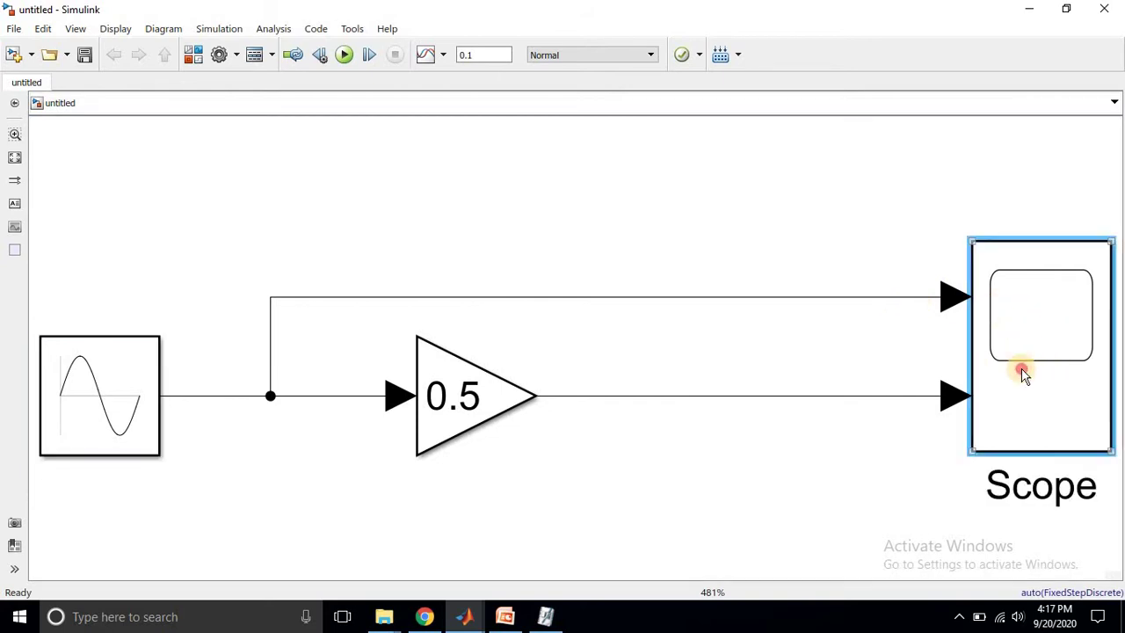
{"action": "double_click", "coordinate": [1022, 373]}
{"action": "left_click_drag", "start_coordinate": [551, 73], "coordinate": [621, 103]}
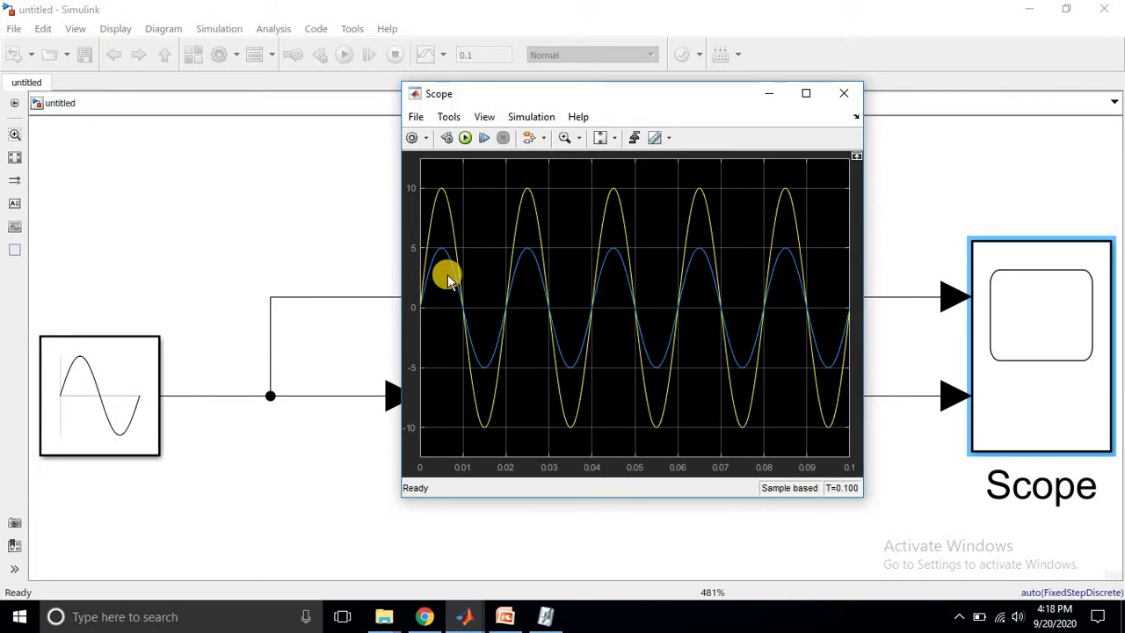
{"action": "left_click_drag", "start_coordinate": [533, 104], "coordinate": [507, 90]}
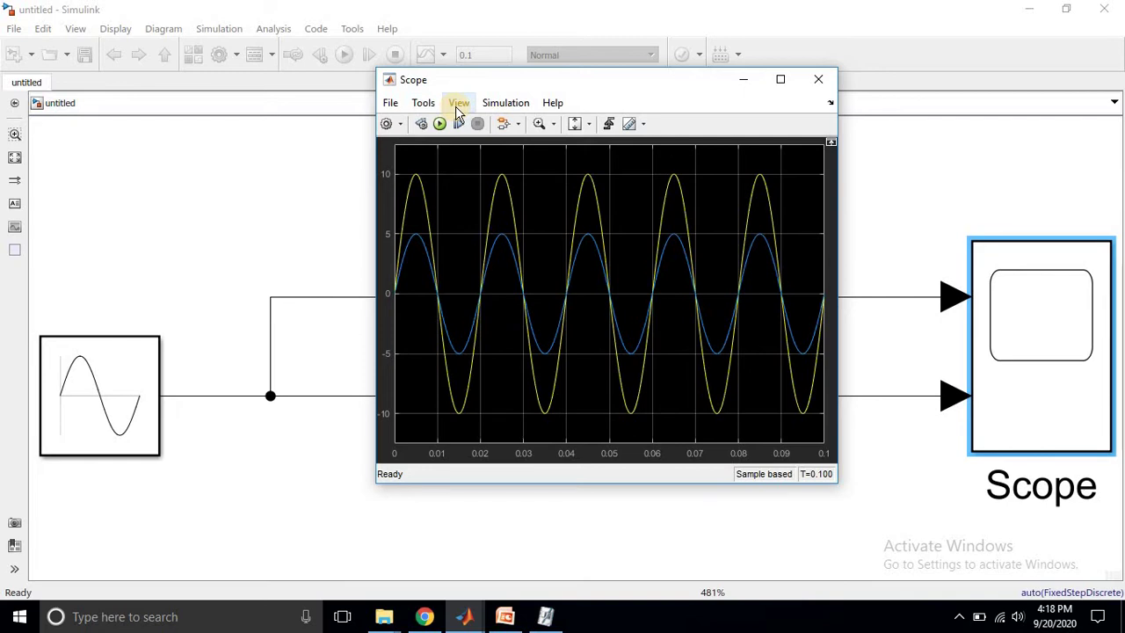
- Style the scope with a white figure color, white axes background and black axes lines, and apply it
{"action": "left_click", "coordinate": [457, 105]}
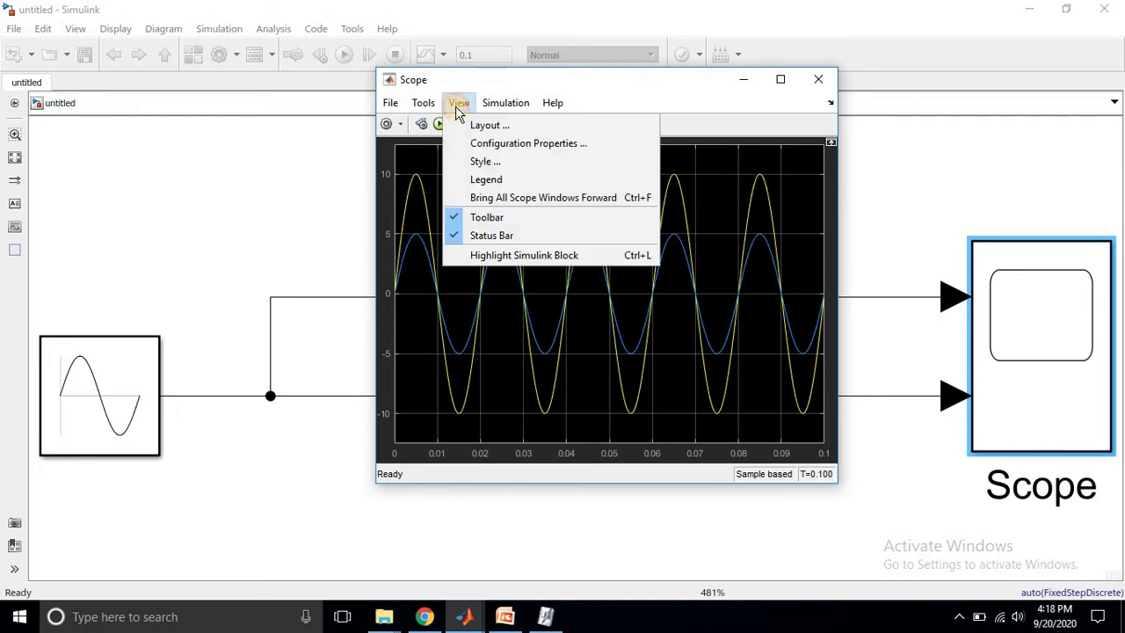
{"action": "left_click", "coordinate": [484, 163]}
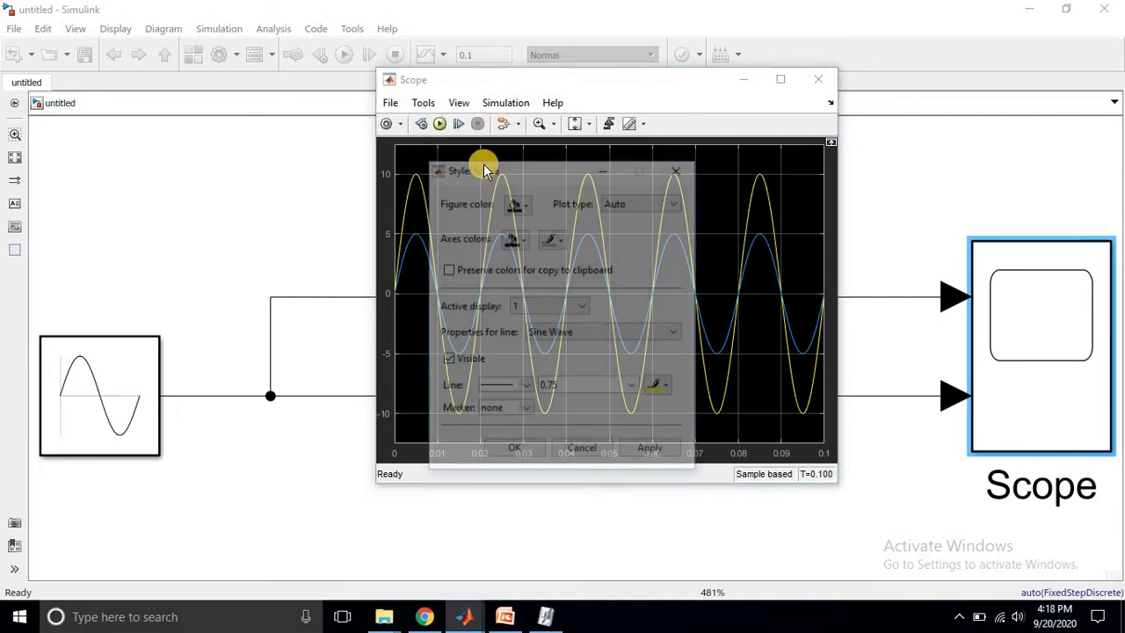
{"action": "left_click_drag", "start_coordinate": [508, 174], "coordinate": [620, 163]}
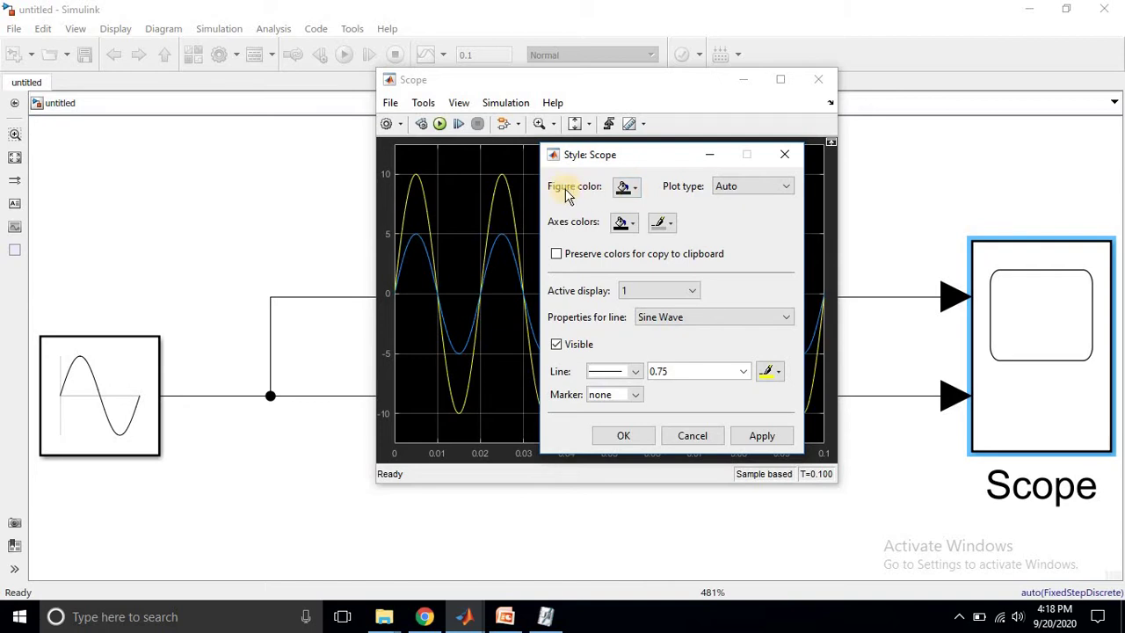
{"action": "left_click", "coordinate": [625, 188]}
{"action": "left_click", "coordinate": [643, 212]}
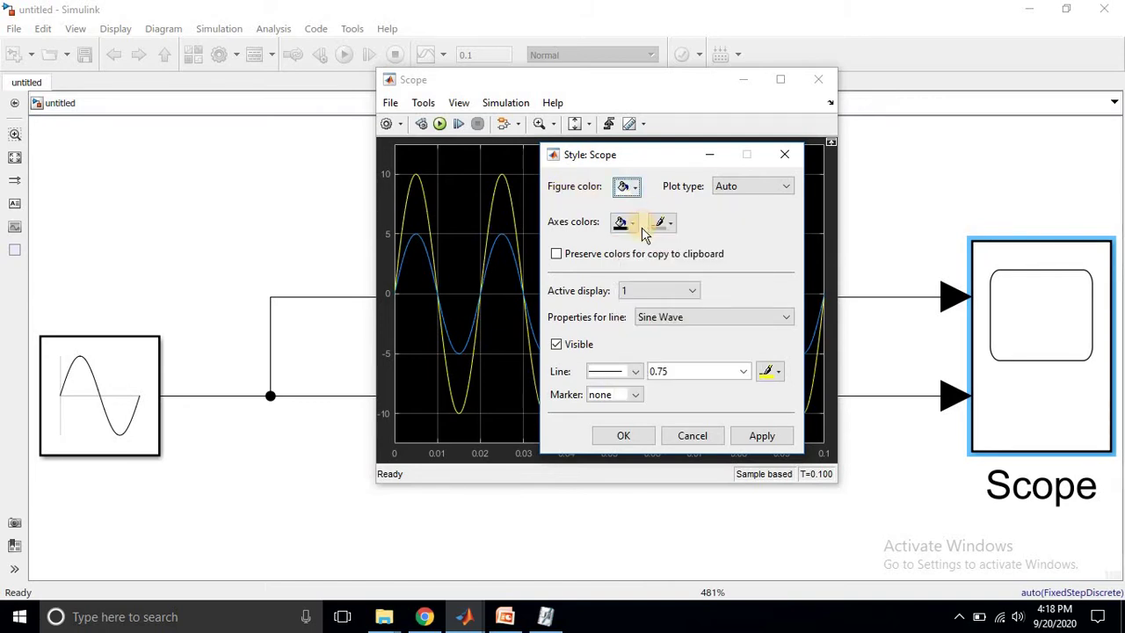
{"action": "left_click", "coordinate": [622, 223]}
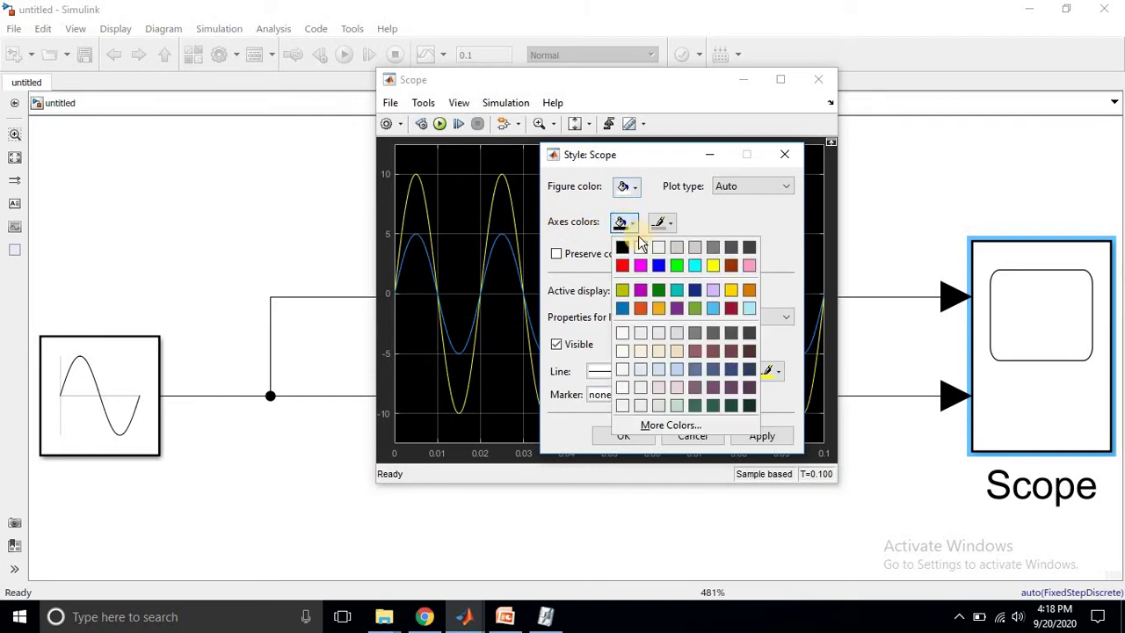
{"action": "left_click", "coordinate": [640, 248]}
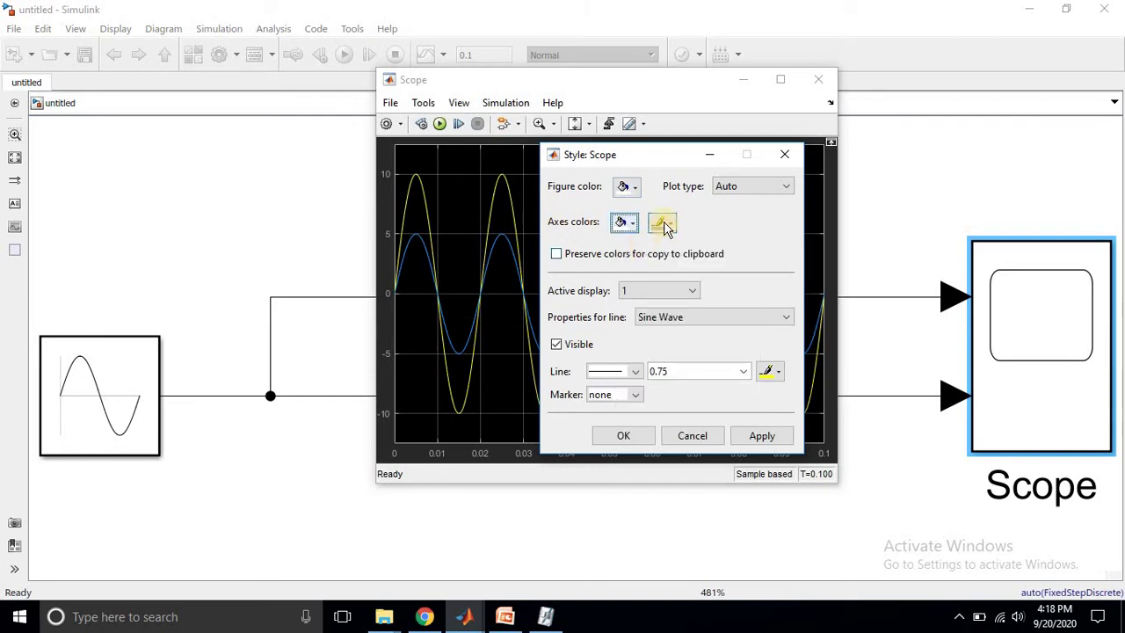
{"action": "left_click", "coordinate": [664, 225]}
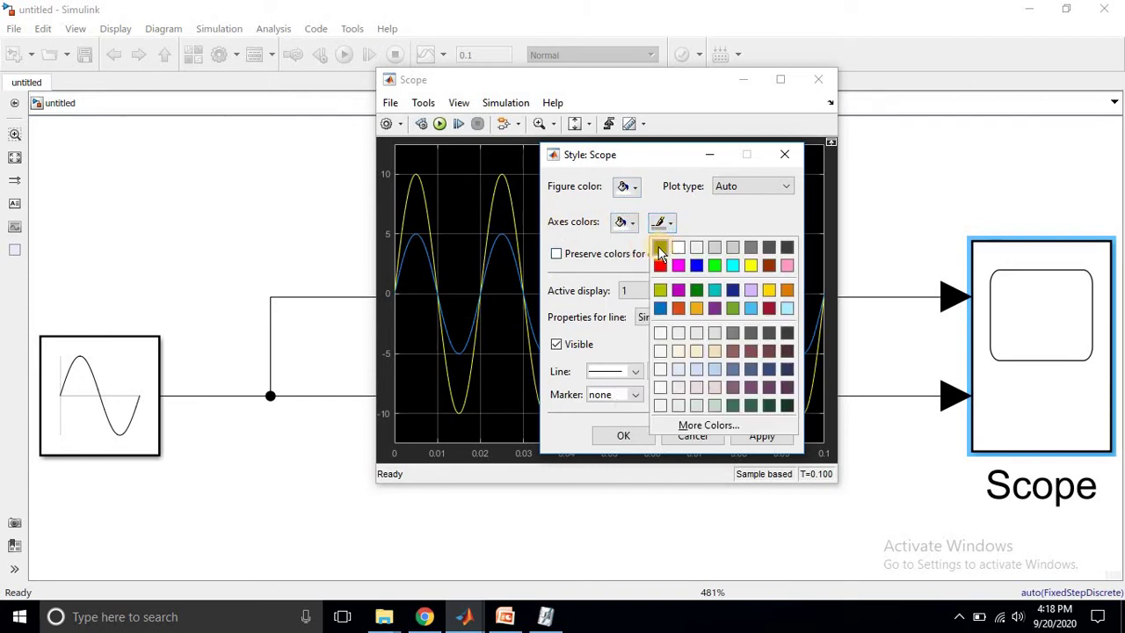
{"action": "left_click", "coordinate": [661, 250]}
{"action": "left_click", "coordinate": [759, 437]}
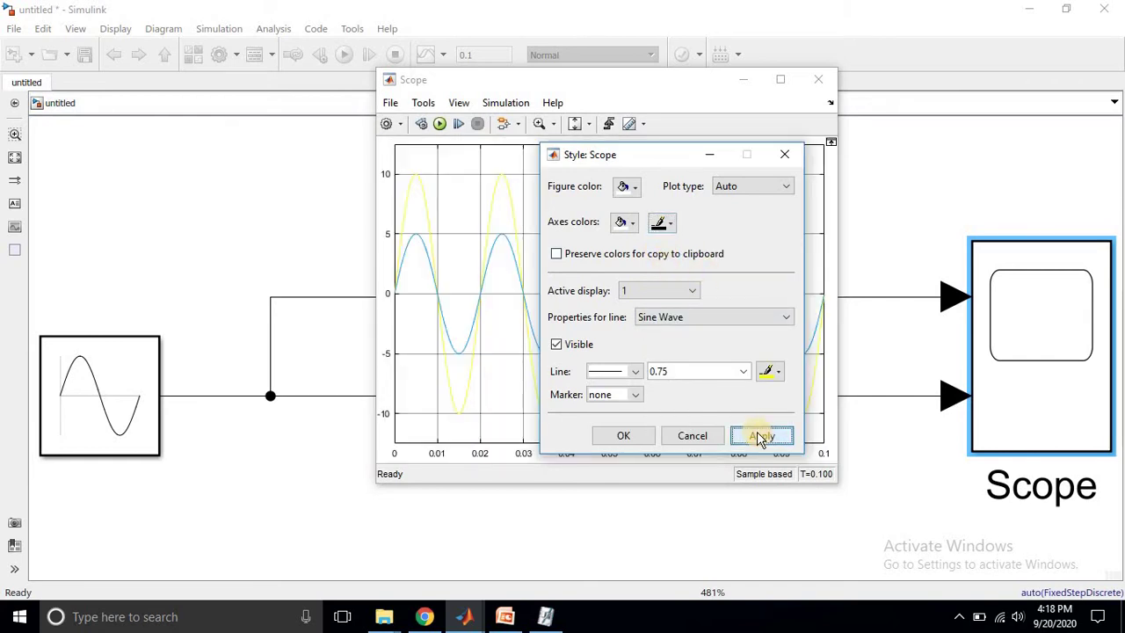
- Set the scope's Sine Wave line to width 2.0 and red, and apply the style
{"action": "left_click_drag", "start_coordinate": [609, 156], "coordinate": [164, 160]}
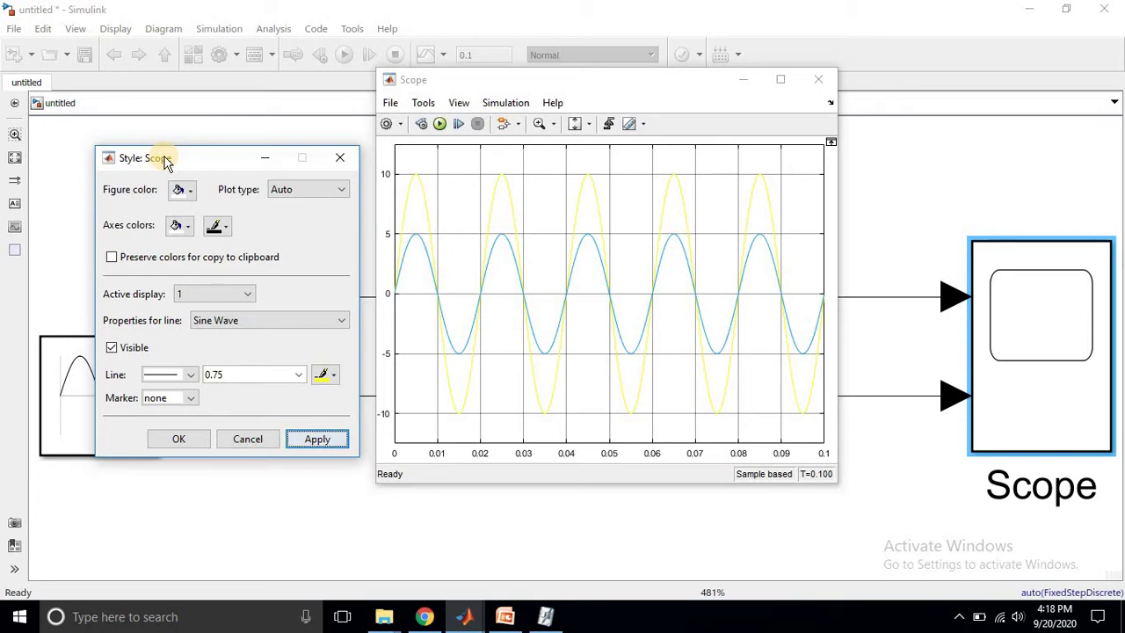
{"action": "left_click_drag", "start_coordinate": [198, 160], "coordinate": [203, 161]}
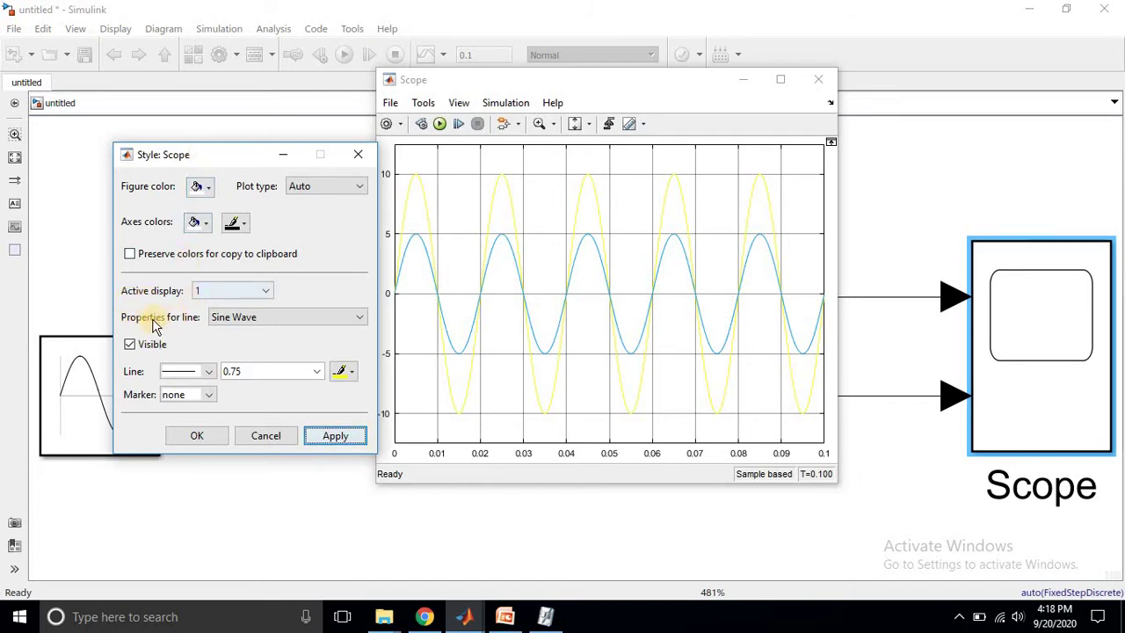
{"action": "left_click", "coordinate": [268, 318]}
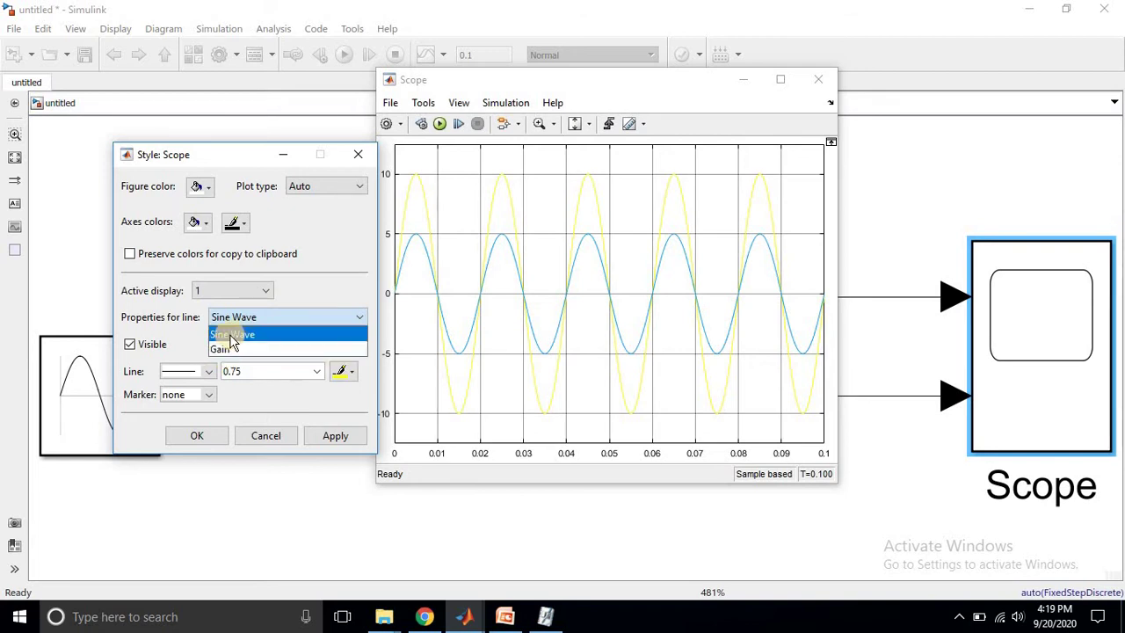
{"action": "left_click", "coordinate": [231, 338]}
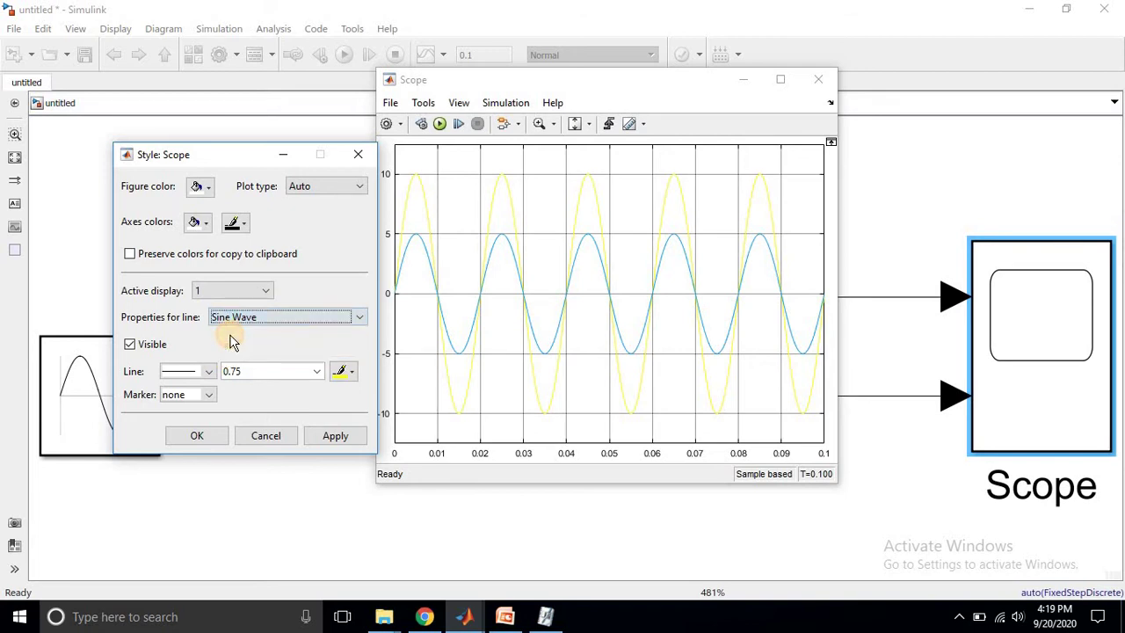
{"action": "left_click", "coordinate": [317, 372]}
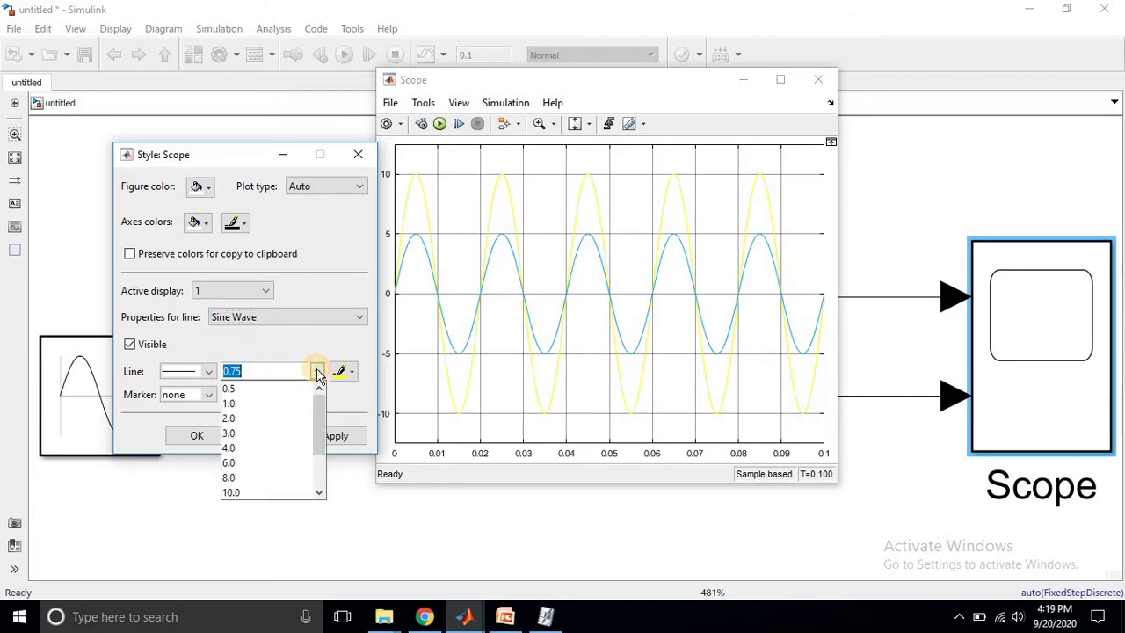
{"action": "left_click", "coordinate": [233, 418]}
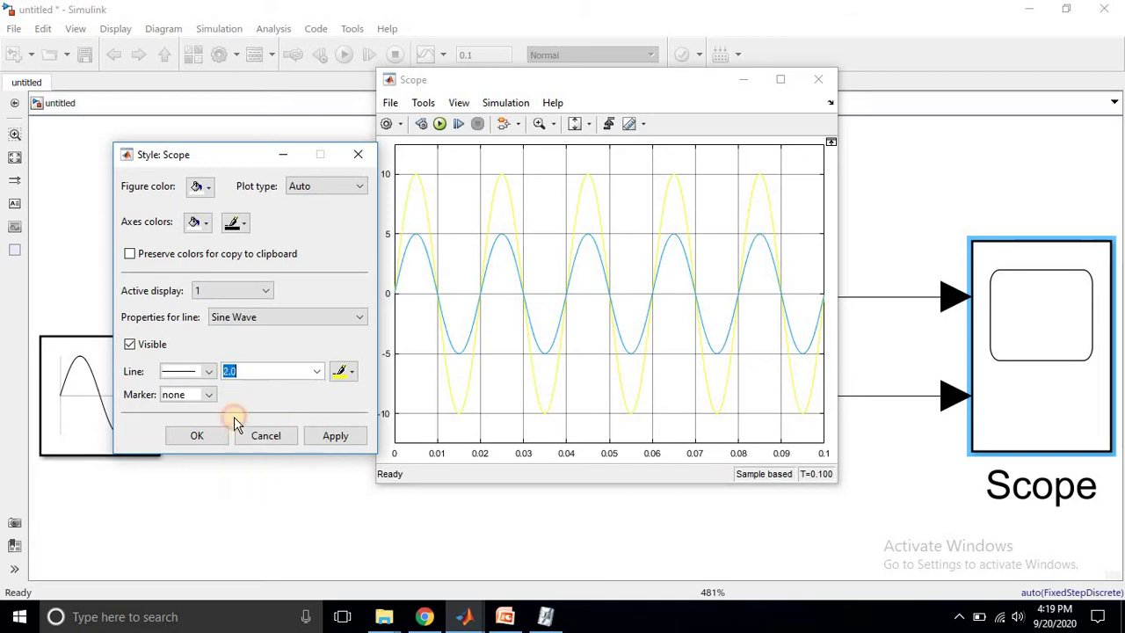
{"action": "left_click", "coordinate": [340, 373]}
{"action": "left_click", "coordinate": [340, 408]}
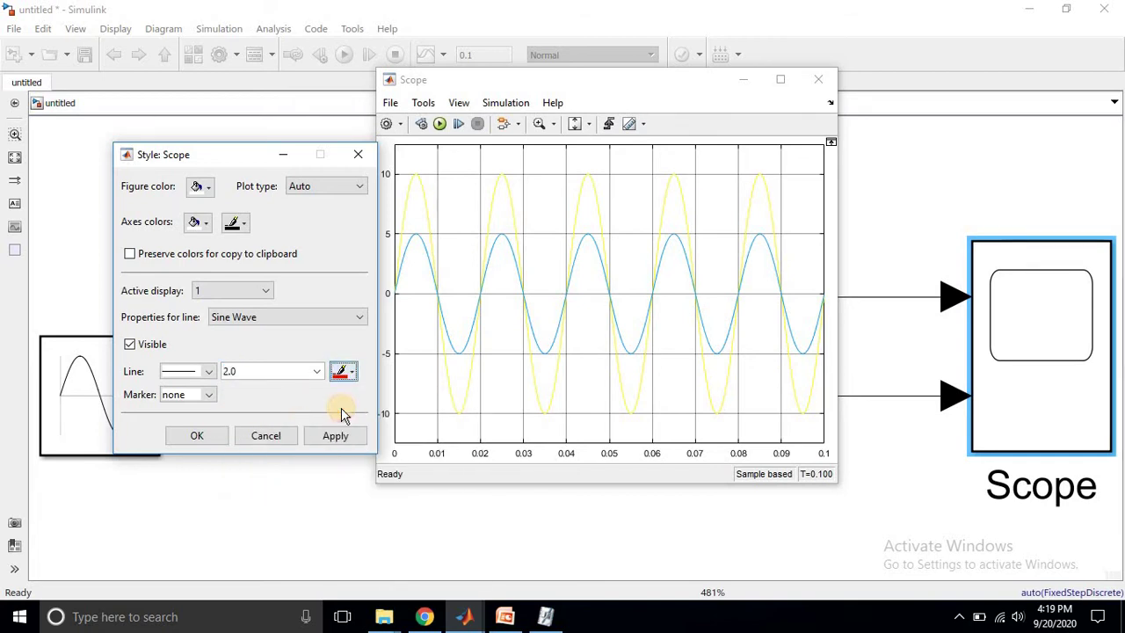
{"action": "left_click", "coordinate": [338, 436]}
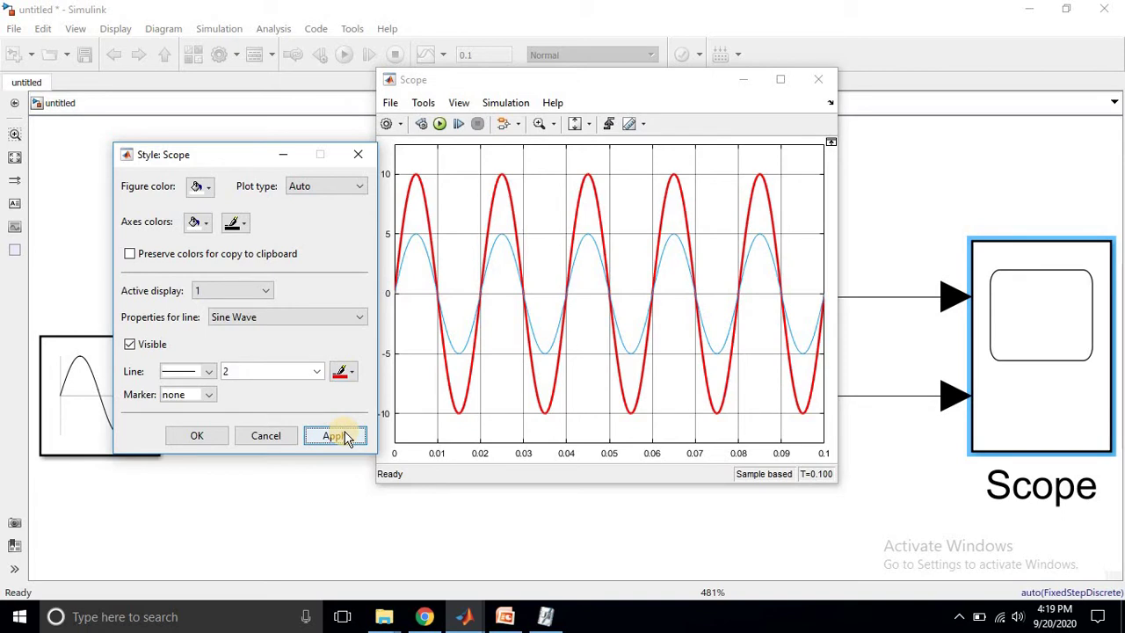
- Set the scope's Gain line to width 2.0 and blue, apply the style and close its settings
{"action": "left_click", "coordinate": [243, 317]}
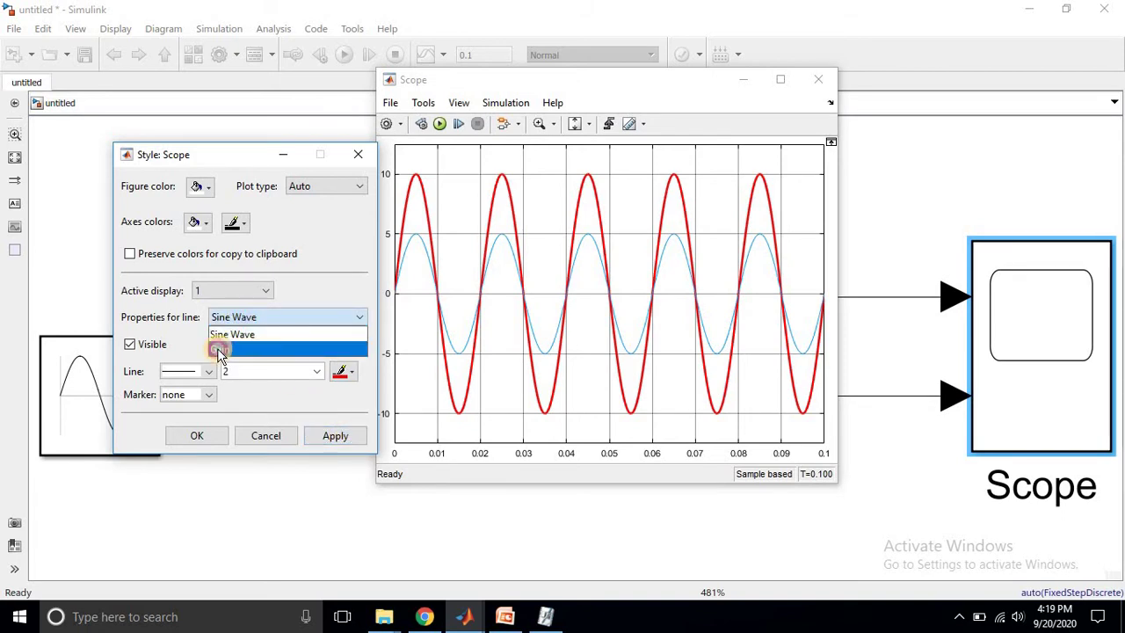
{"action": "left_click", "coordinate": [219, 349]}
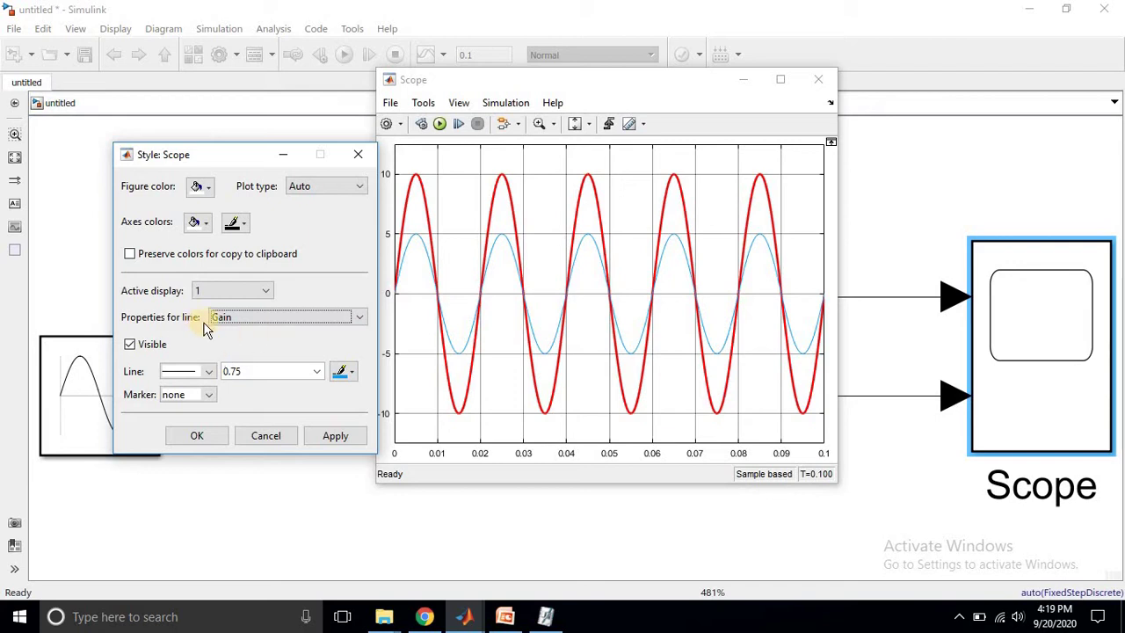
{"action": "left_click", "coordinate": [218, 319]}
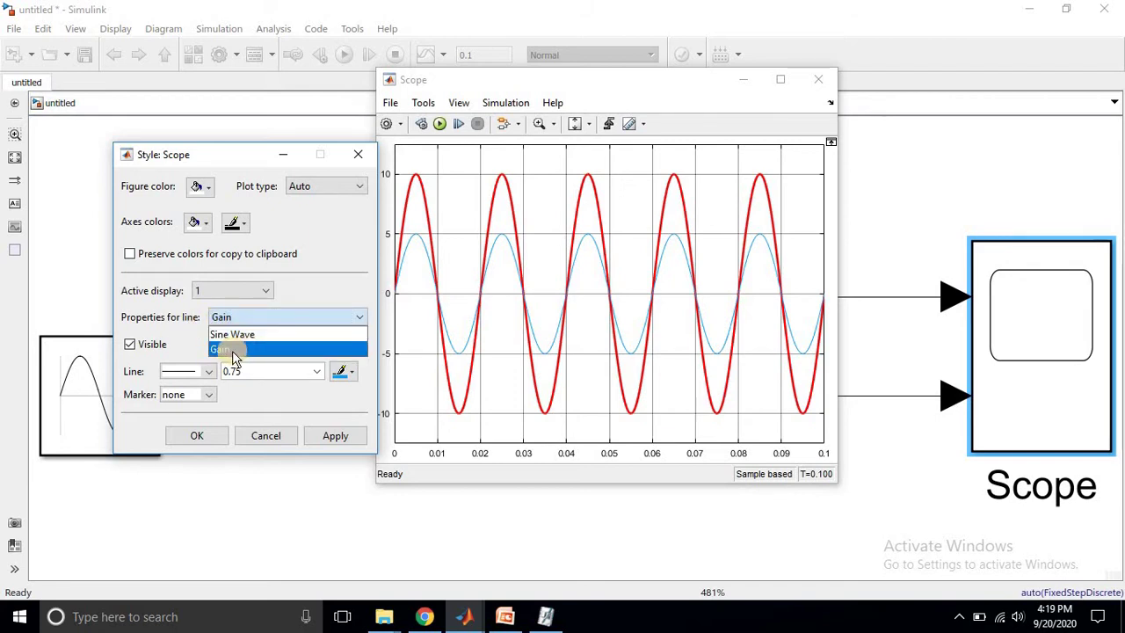
{"action": "left_click", "coordinate": [231, 348]}
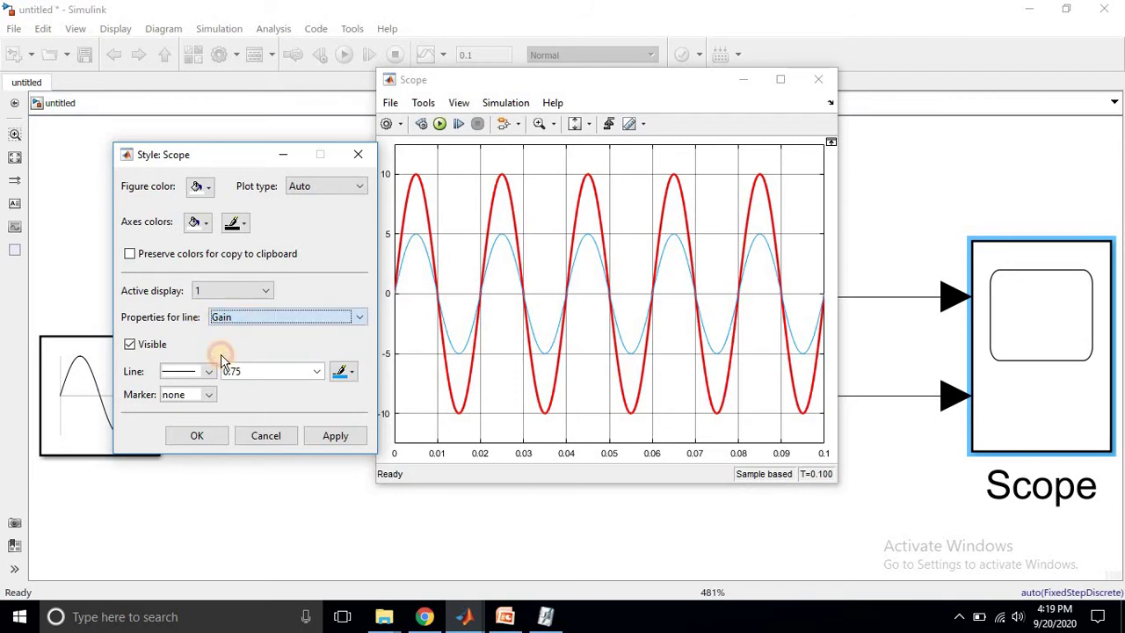
{"action": "left_click", "coordinate": [317, 371]}
{"action": "left_click", "coordinate": [231, 420]}
{"action": "left_click", "coordinate": [341, 373]}
{"action": "left_click", "coordinate": [375, 411]}
{"action": "left_click", "coordinate": [337, 437]}
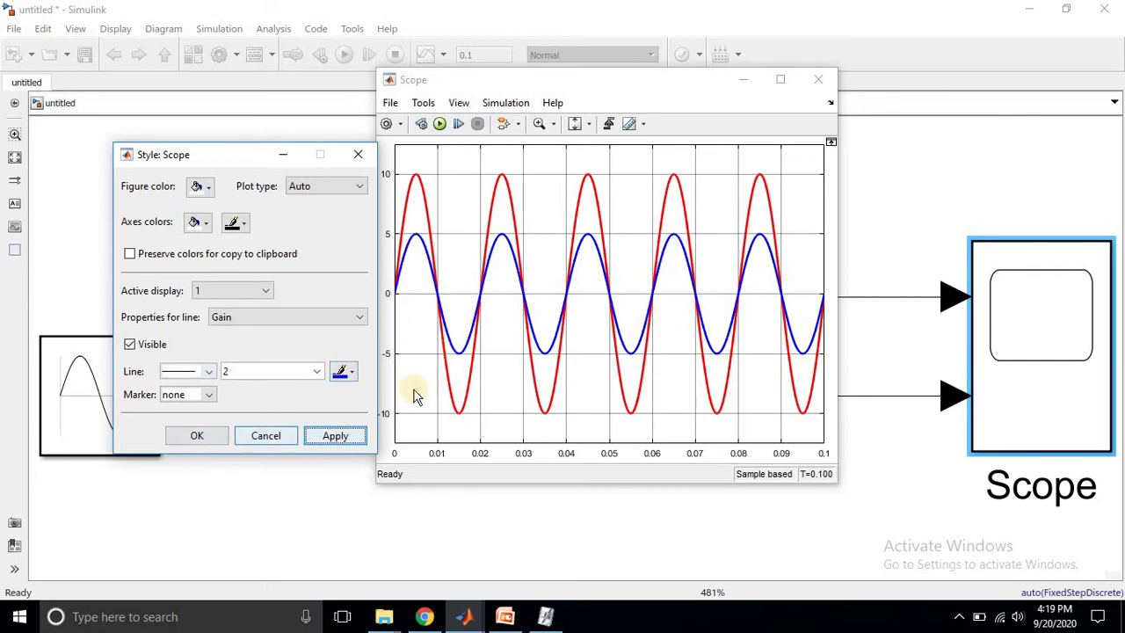
{"action": "left_click", "coordinate": [214, 441]}
- Print the scope's styled waveforms to a separate figure window
{"action": "left_click_drag", "start_coordinate": [527, 88], "coordinate": [553, 85]}
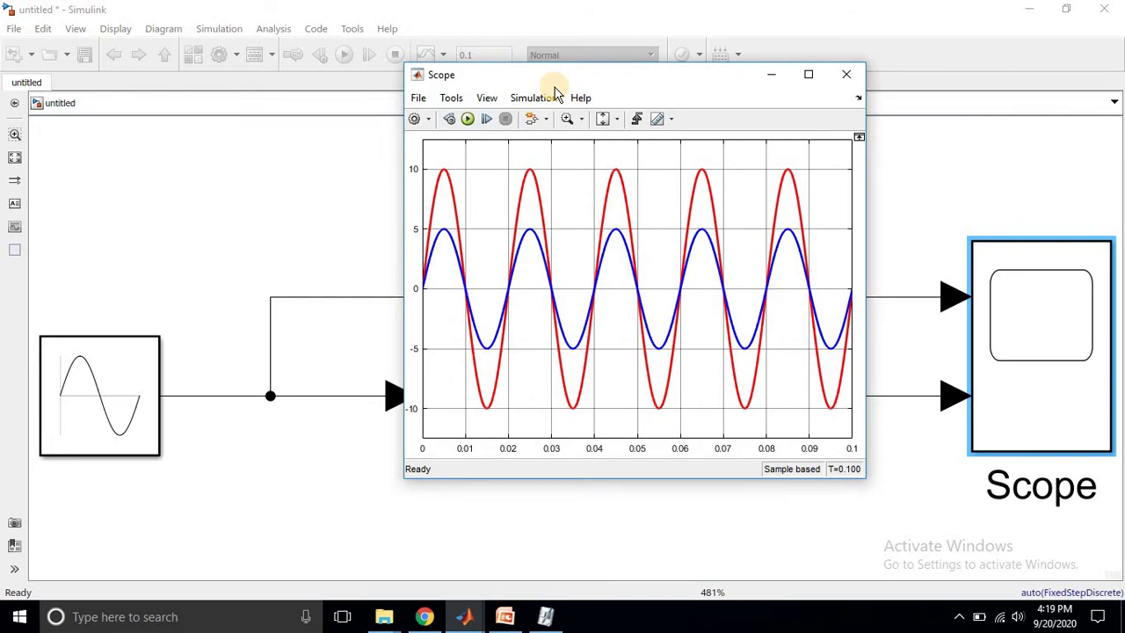
{"action": "left_click_drag", "start_coordinate": [567, 76], "coordinate": [529, 54]}
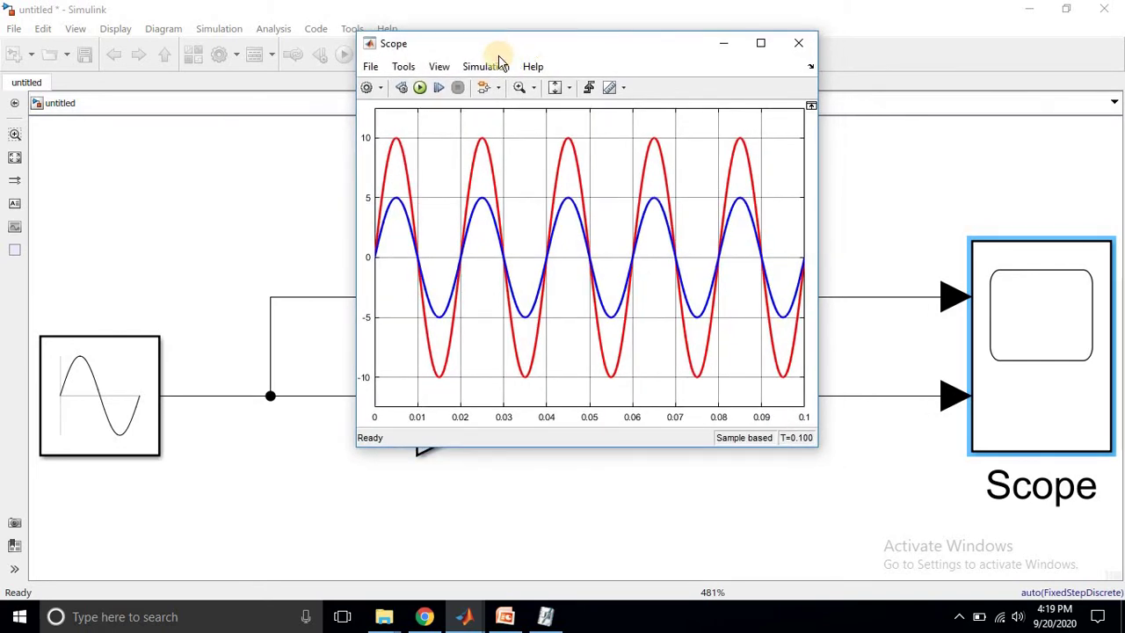
{"action": "left_click", "coordinate": [440, 67]}
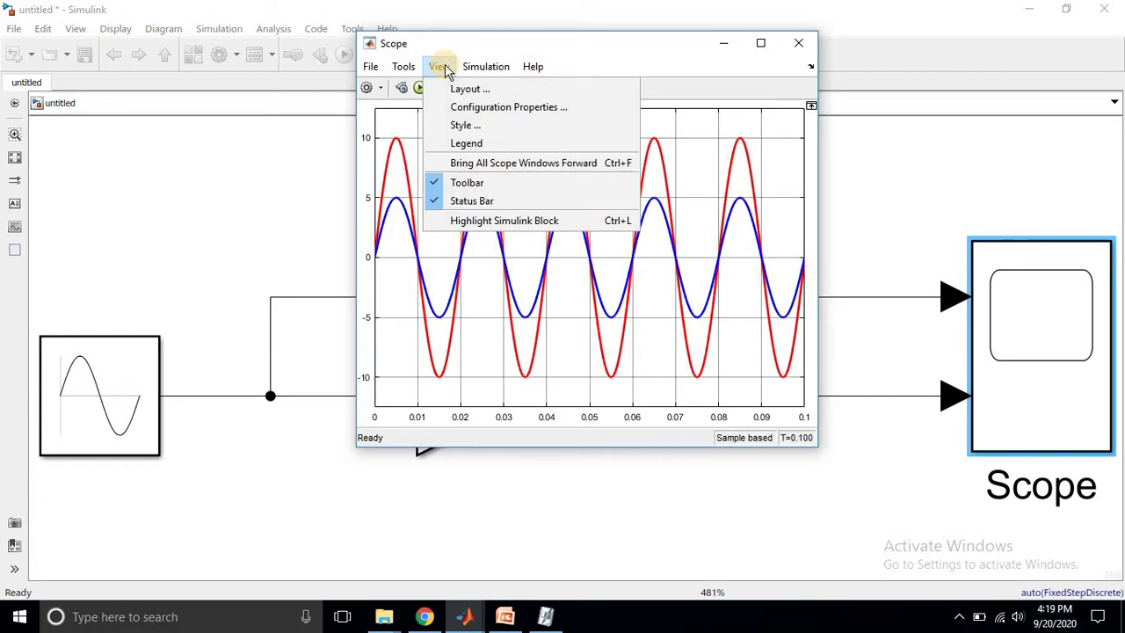
{"action": "left_click", "coordinate": [532, 66]}
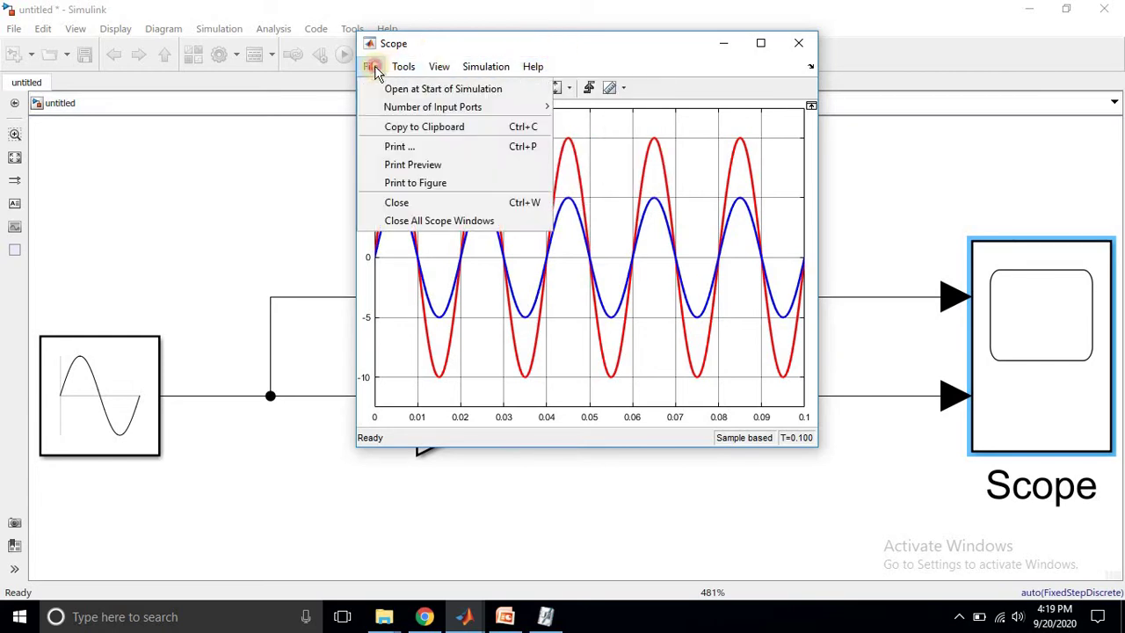
{"action": "left_click", "coordinate": [372, 71]}
{"action": "left_click", "coordinate": [372, 69]}
{"action": "left_click", "coordinate": [415, 185]}
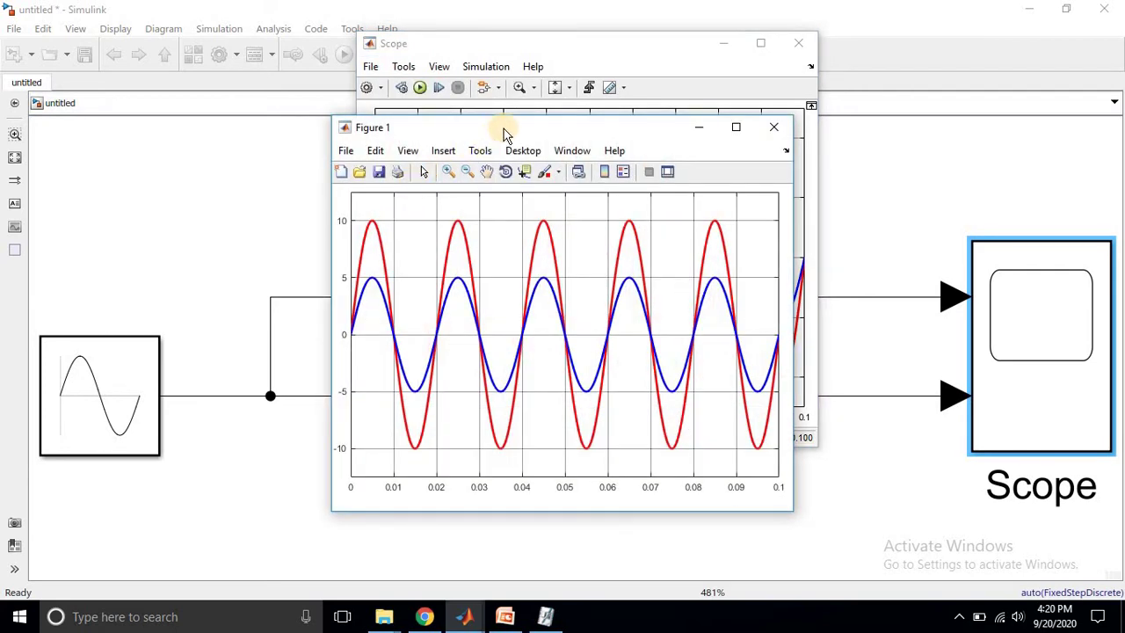
{"action": "left_click_drag", "start_coordinate": [517, 136], "coordinate": [479, 96]}
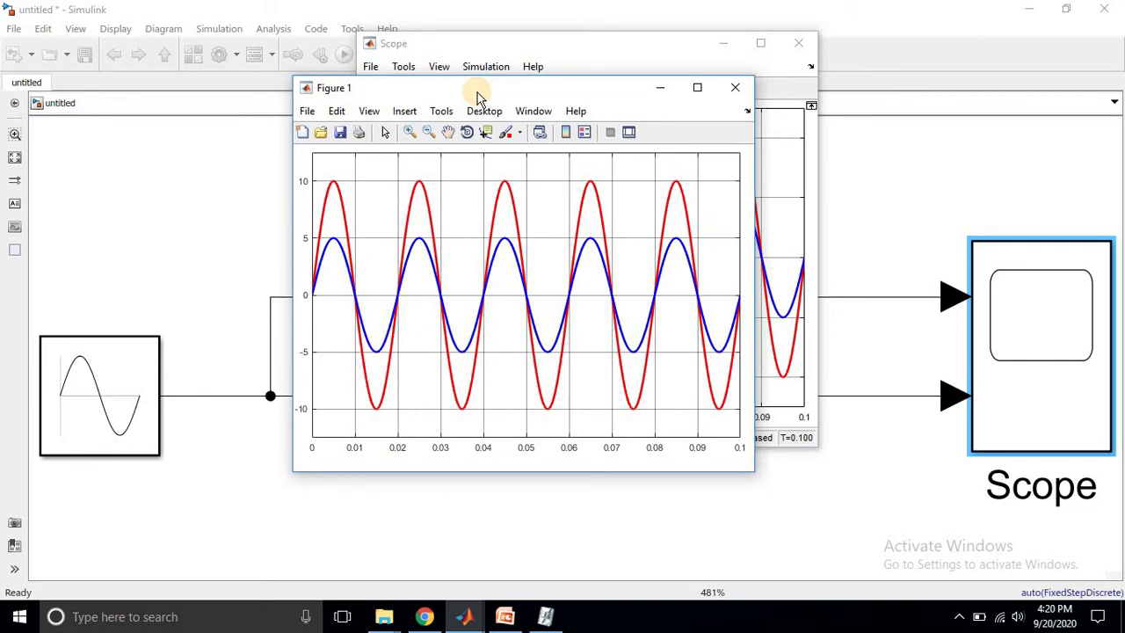
{"action": "left_click_drag", "start_coordinate": [479, 95], "coordinate": [461, 37]}
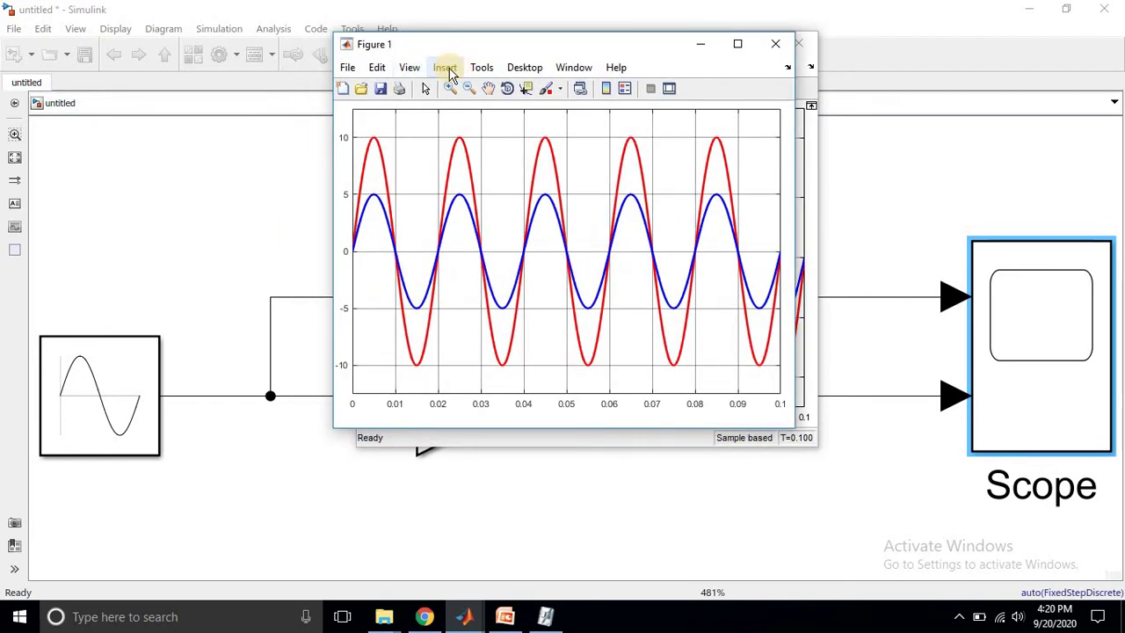
- Add the x-axis label "Time(sec)" to the figure
{"action": "left_click", "coordinate": [446, 69]}
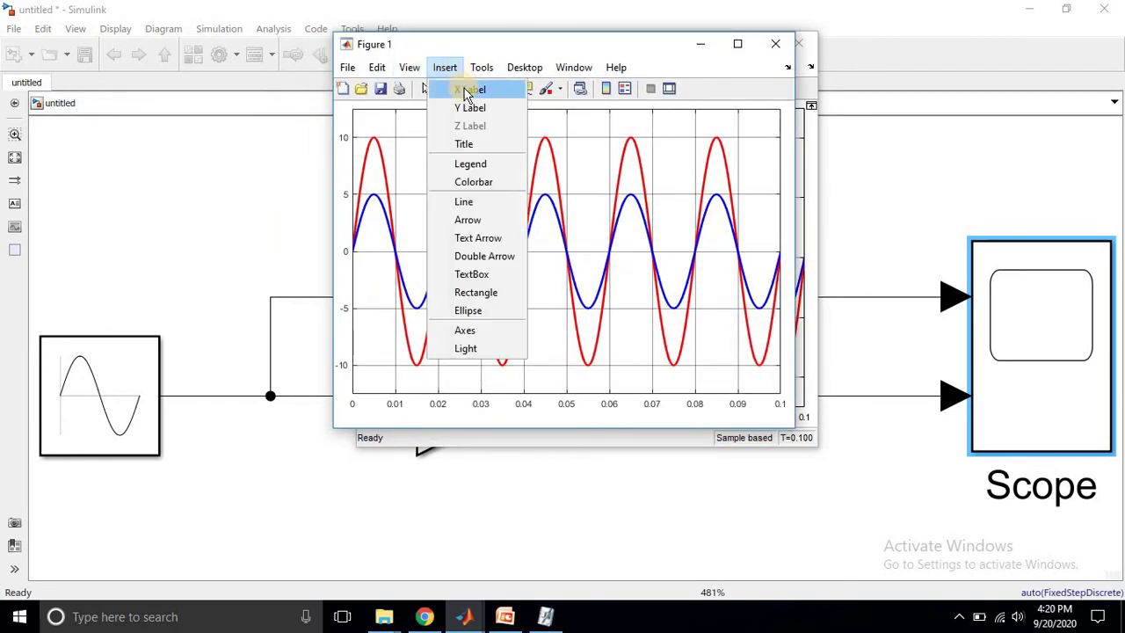
{"action": "left_click", "coordinate": [467, 92]}
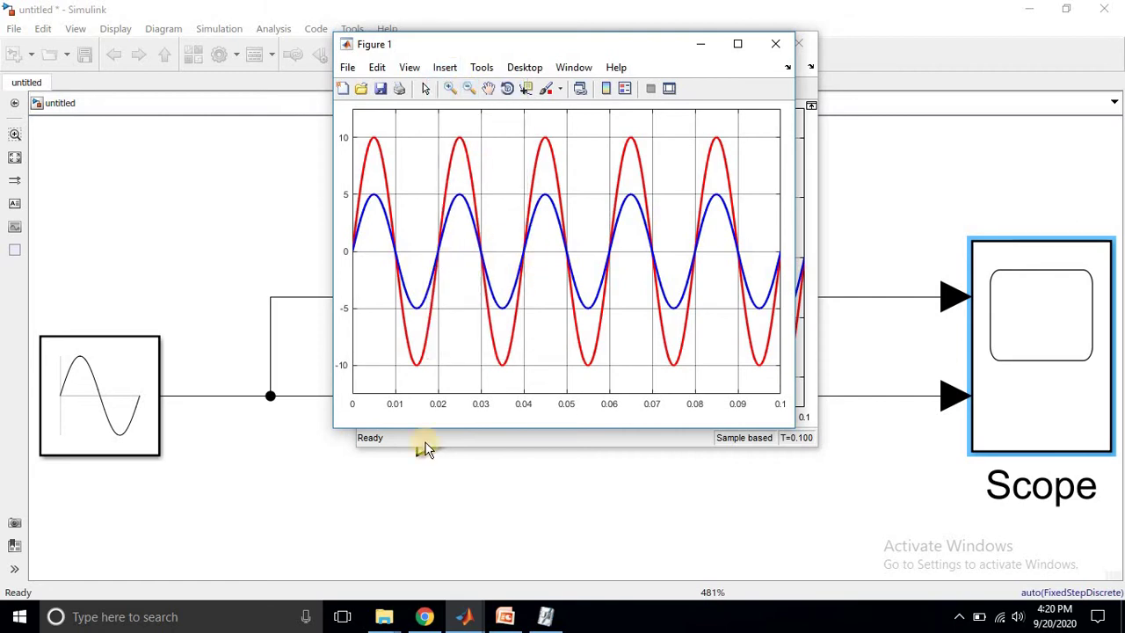
{"action": "left_click", "coordinate": [455, 75]}
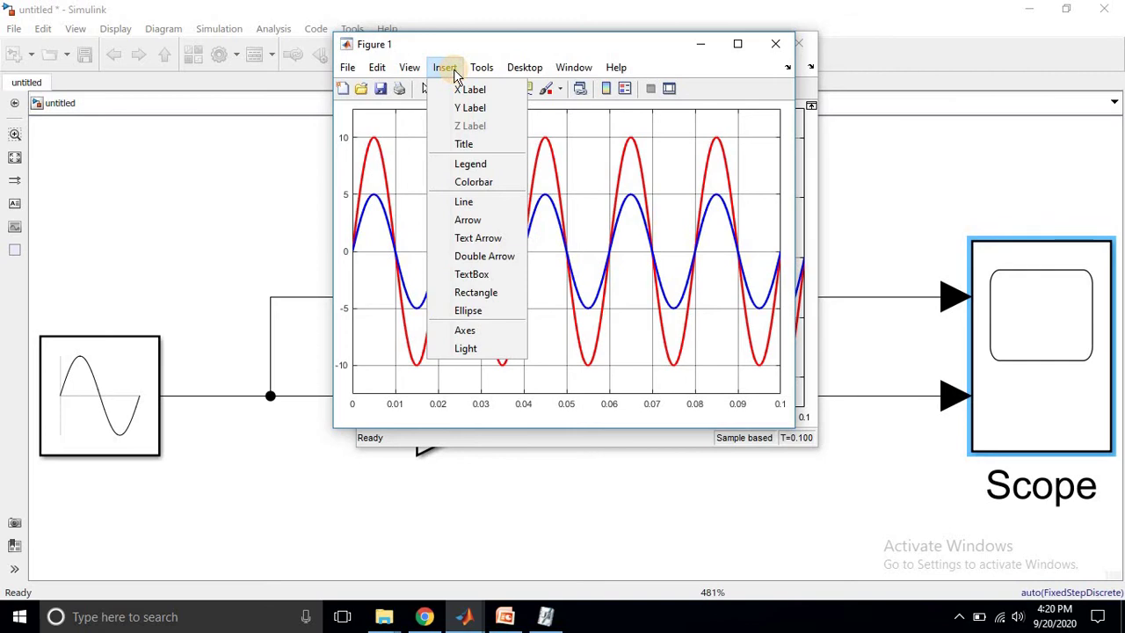
{"action": "left_click", "coordinate": [460, 46]}
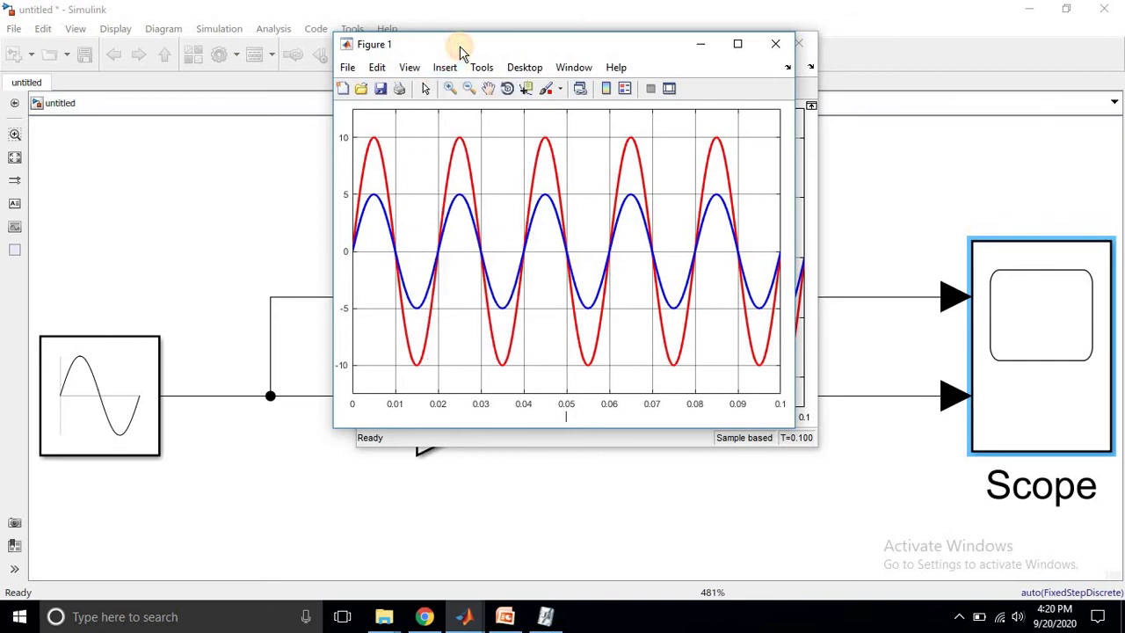
{"action": "type", "text": "Time(sec)"}
- Add the y-axis label "Amplidute (V)" to the figure
{"action": "left_click", "coordinate": [445, 68]}
{"action": "left_click", "coordinate": [470, 107]}
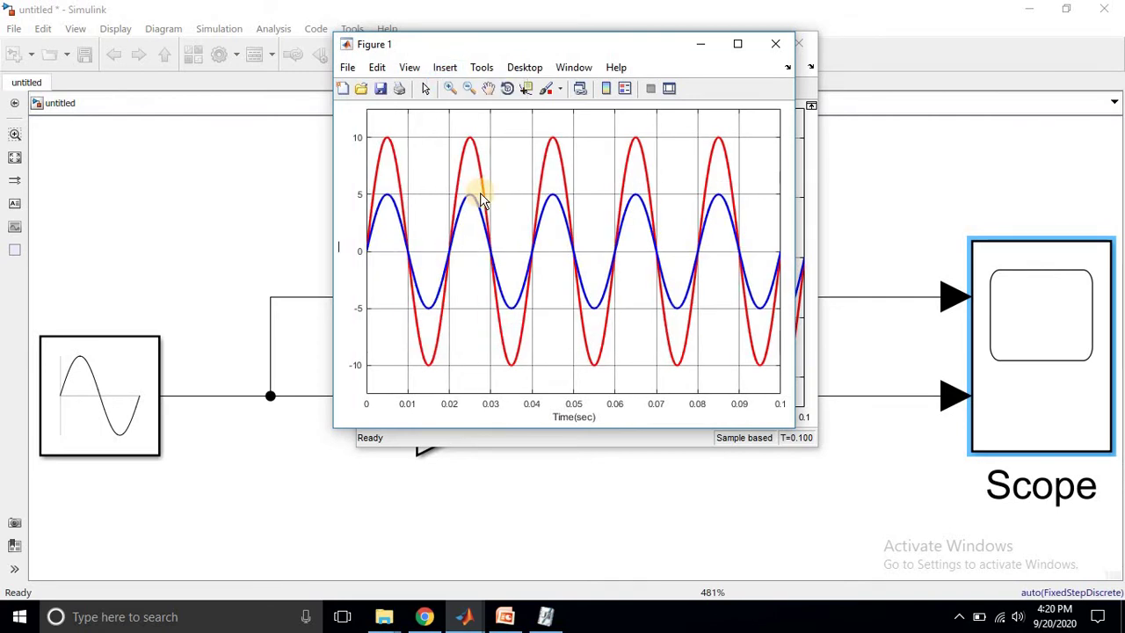
{"action": "type", "text": "A"}
{"action": "type", "text": "mplidute"}
{"action": "type", "text": " ("}
{"action": "type", "text": "V"}
{"action": "type", "text": ")"}
{"action": "left_click", "coordinate": [477, 155]}
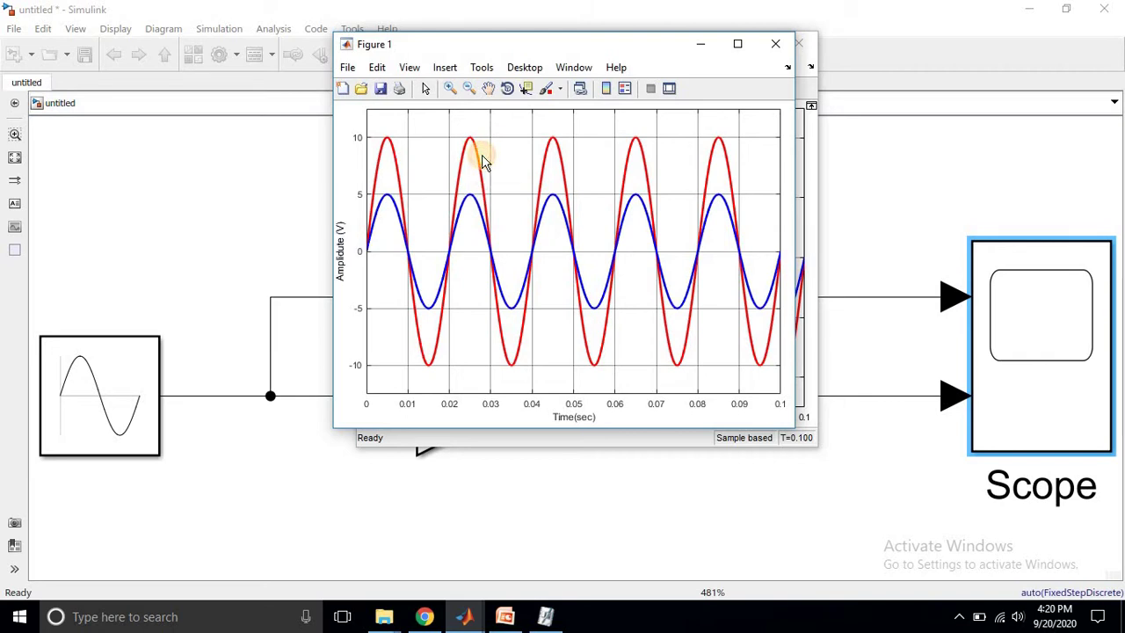
- Insert a legend for the two waveforms in the figure
{"action": "left_click", "coordinate": [446, 67]}
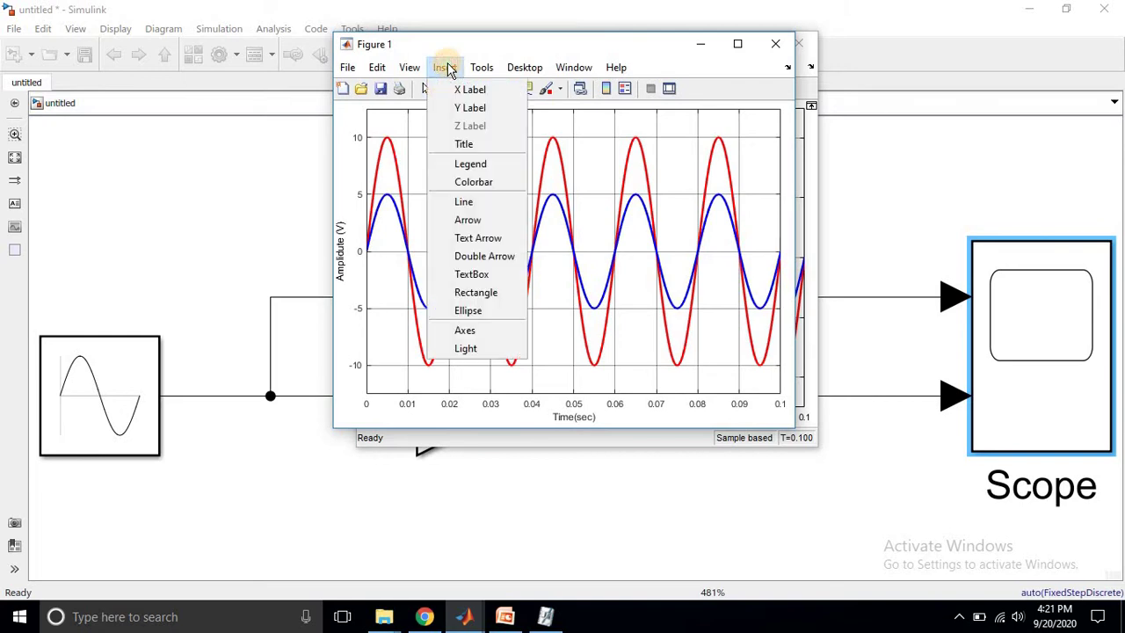
{"action": "left_click", "coordinate": [463, 167]}
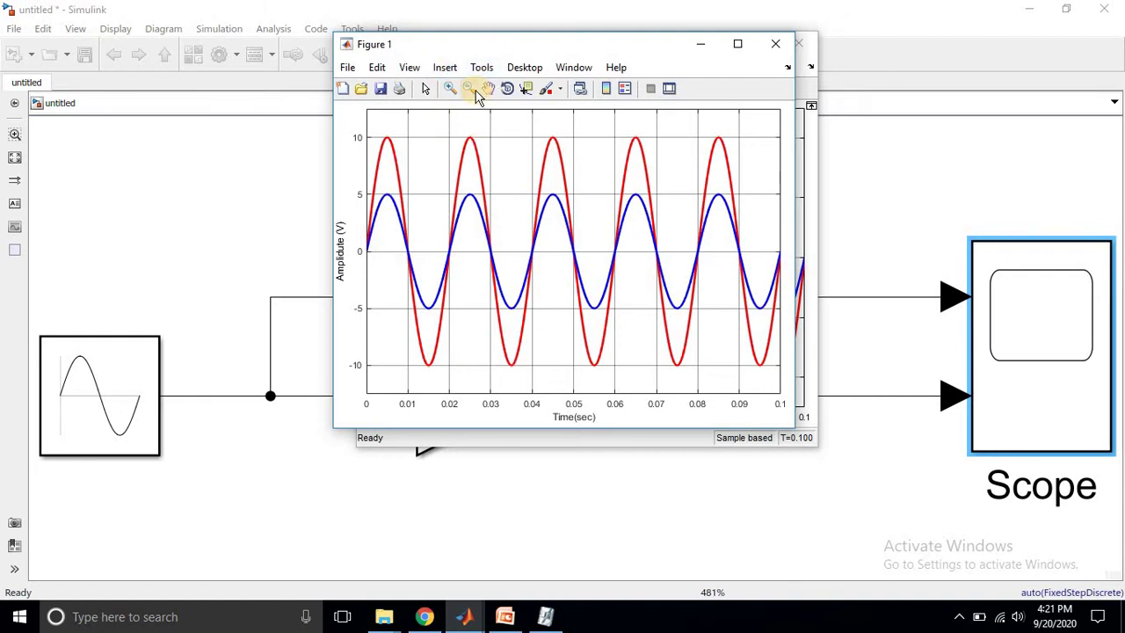
{"action": "left_click_drag", "start_coordinate": [488, 47], "coordinate": [545, 78]}
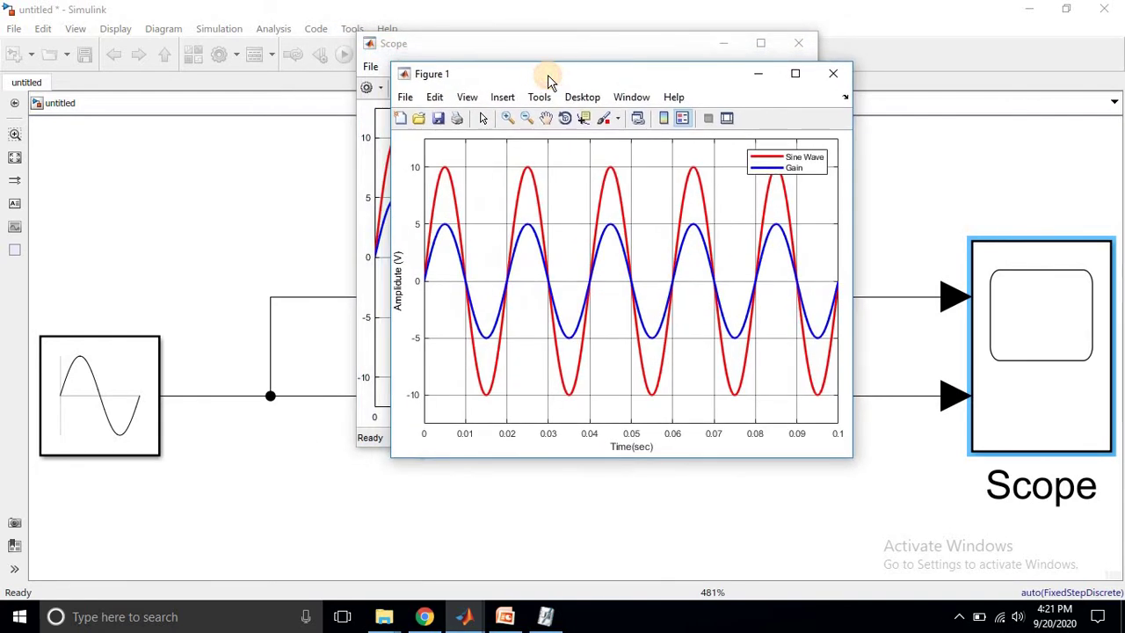
- Rename the legend entries to "Sine Wave1" for the red line and "Sine Wave2" for the blue line
{"action": "left_click", "coordinate": [485, 119]}
{"action": "left_click", "coordinate": [786, 163]}
{"action": "left_click", "coordinate": [792, 158]}
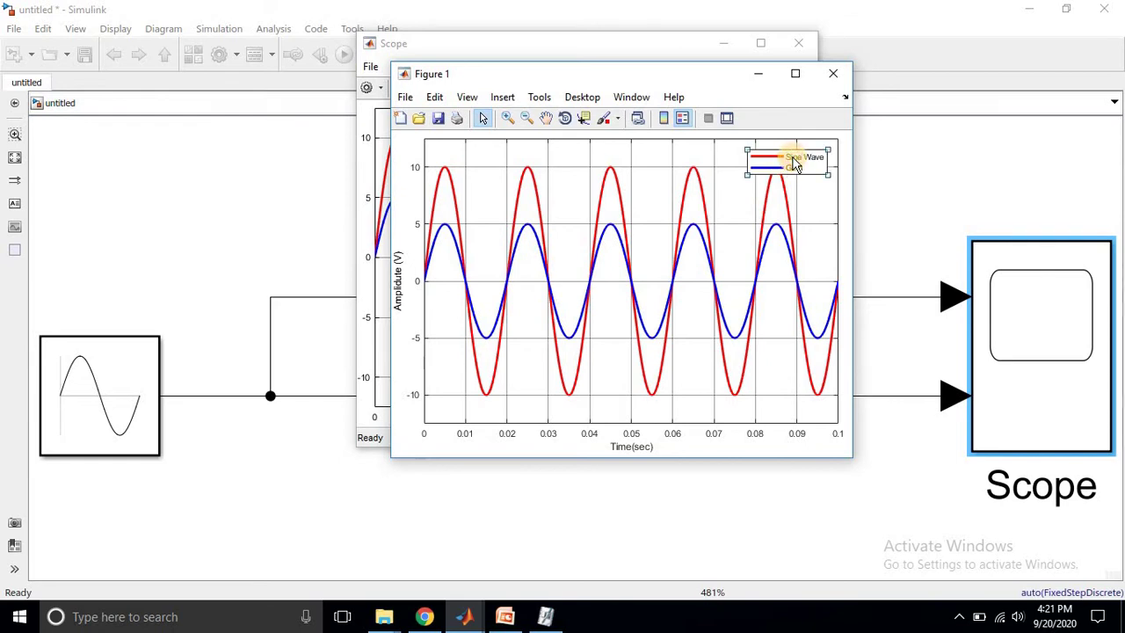
{"action": "left_click", "coordinate": [793, 157]}
{"action": "double_click", "coordinate": [809, 156]}
{"action": "left_click_drag", "start_coordinate": [785, 156], "coordinate": [828, 156]}
{"action": "right_click", "coordinate": [827, 157]}
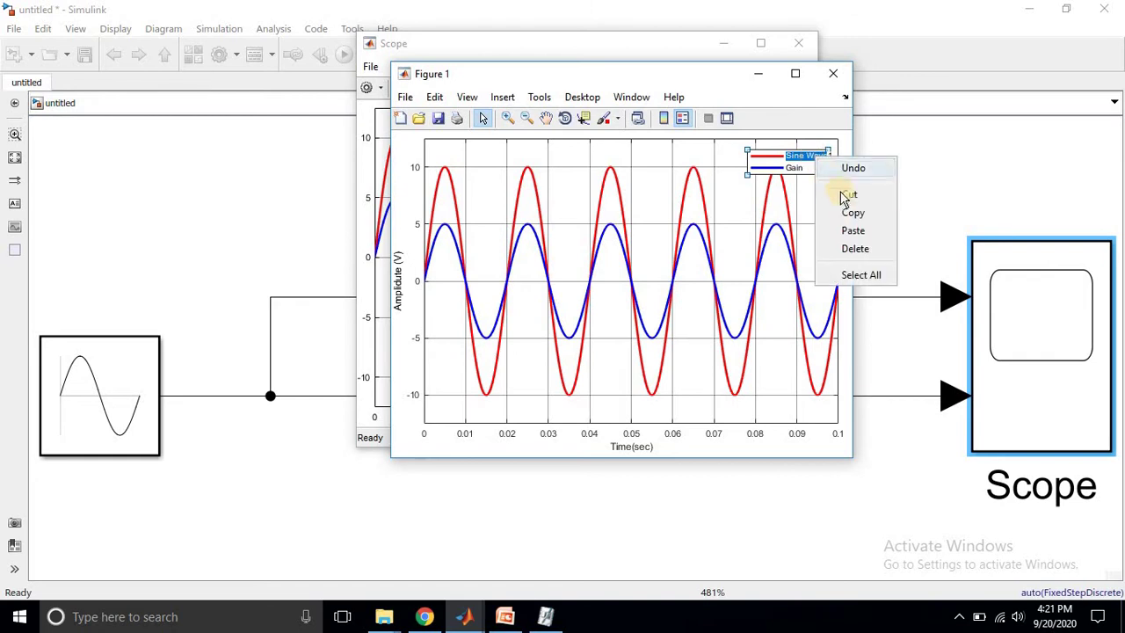
{"action": "left_click", "coordinate": [839, 215]}
{"action": "left_click", "coordinate": [795, 168]}
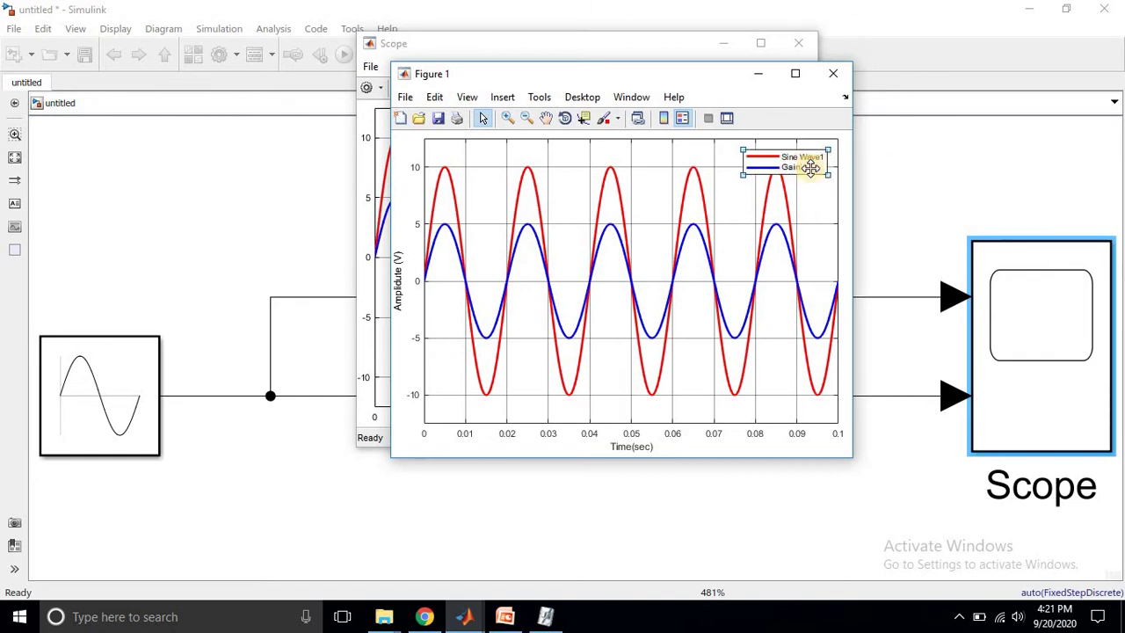
{"action": "key", "text": "BackSpace"}
{"action": "key", "text": "BackSpace"}
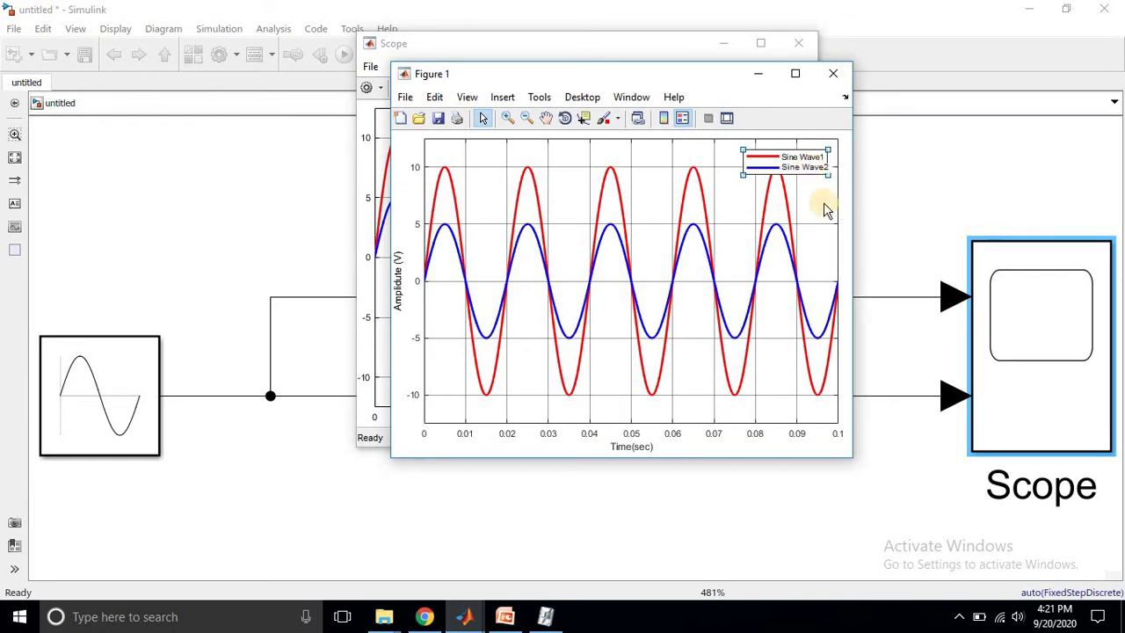
- Move the legend into the upper-right corner of the figure's axes
{"action": "left_click", "coordinate": [793, 182]}
{"action": "left_click", "coordinate": [790, 169]}
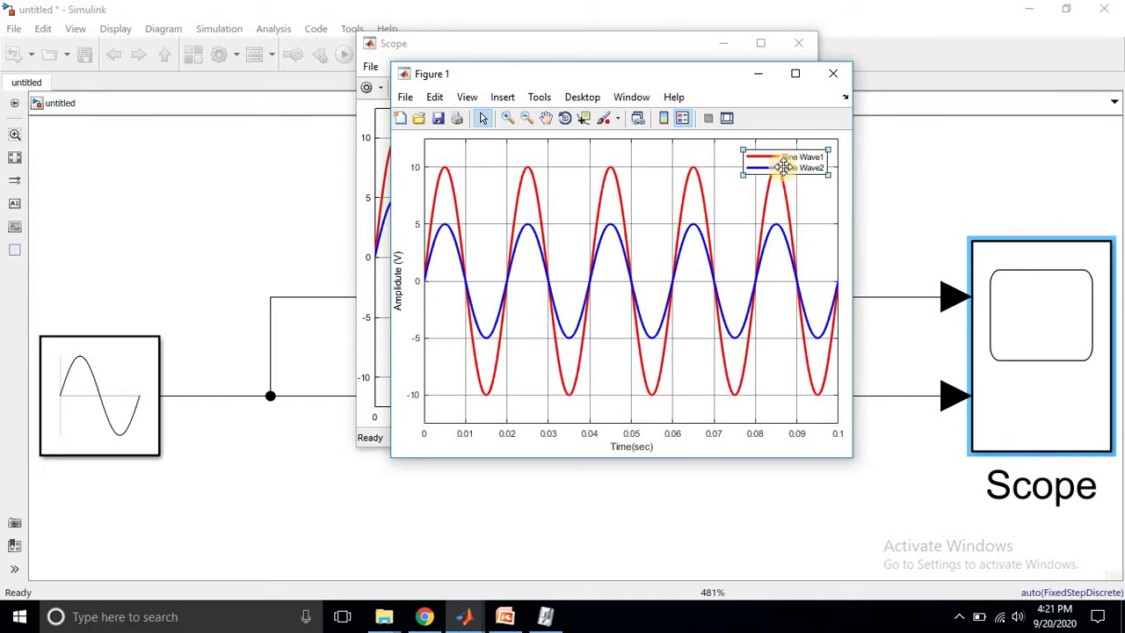
{"action": "left_click_drag", "start_coordinate": [639, 266], "coordinate": [794, 156]}
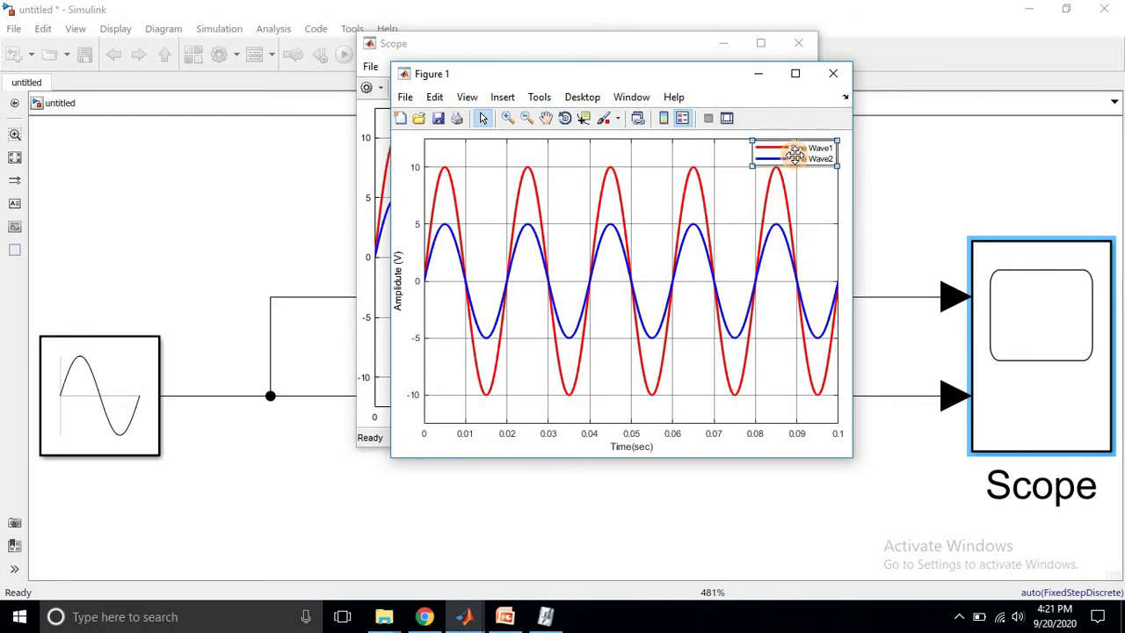
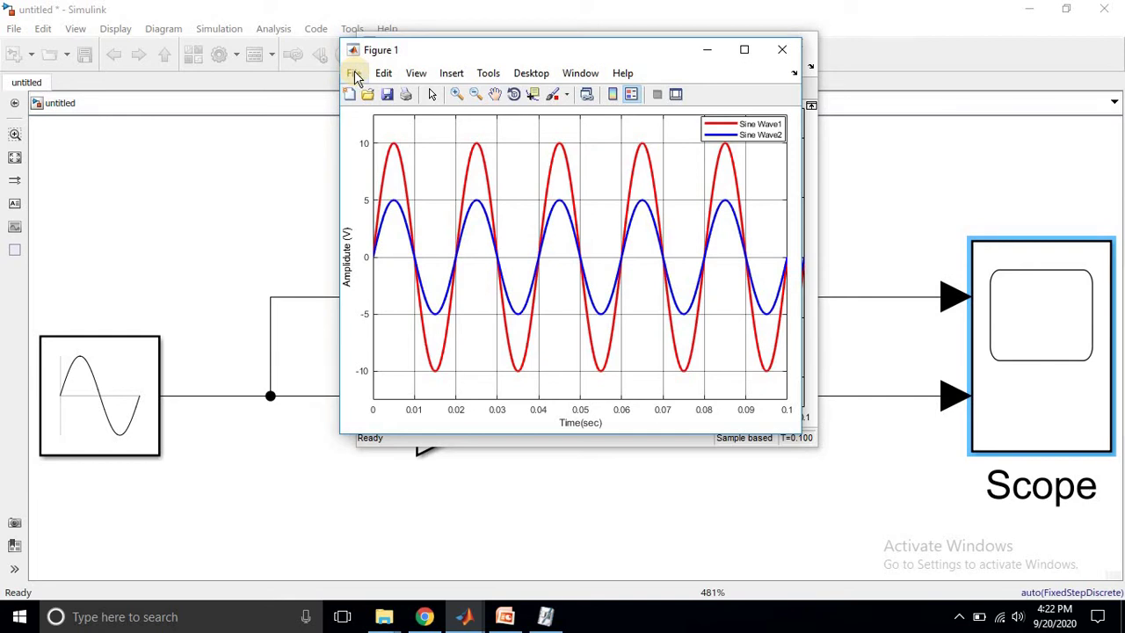
- Open the figure's export setup, review the width and height options, and choose inches as the size units
{"action": "left_click", "coordinate": [354, 75]}
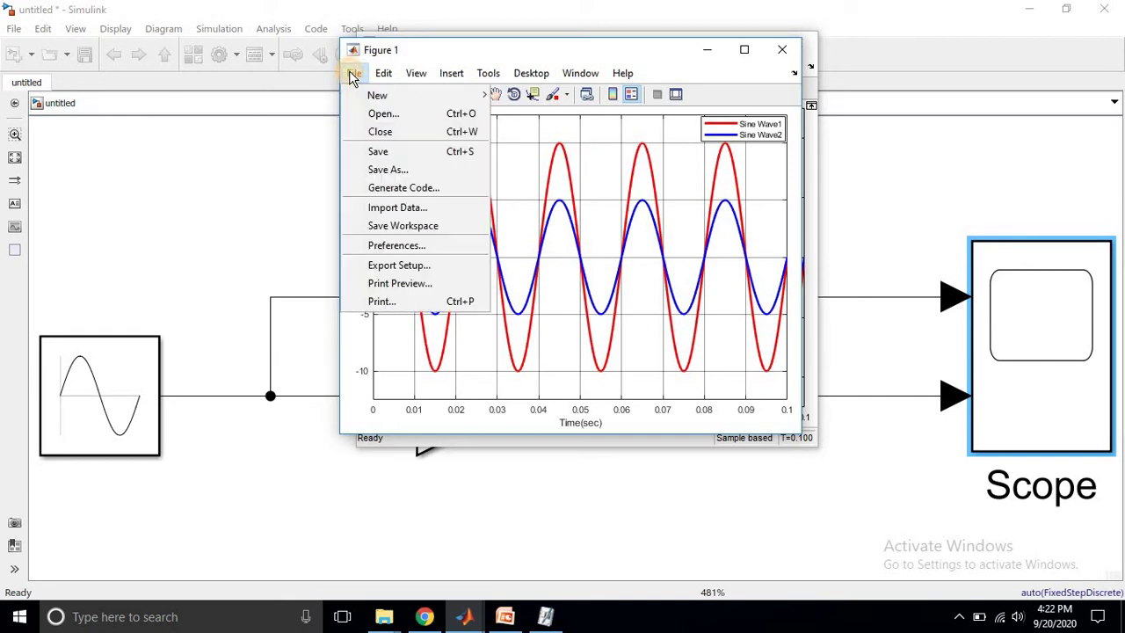
{"action": "left_click", "coordinate": [396, 268]}
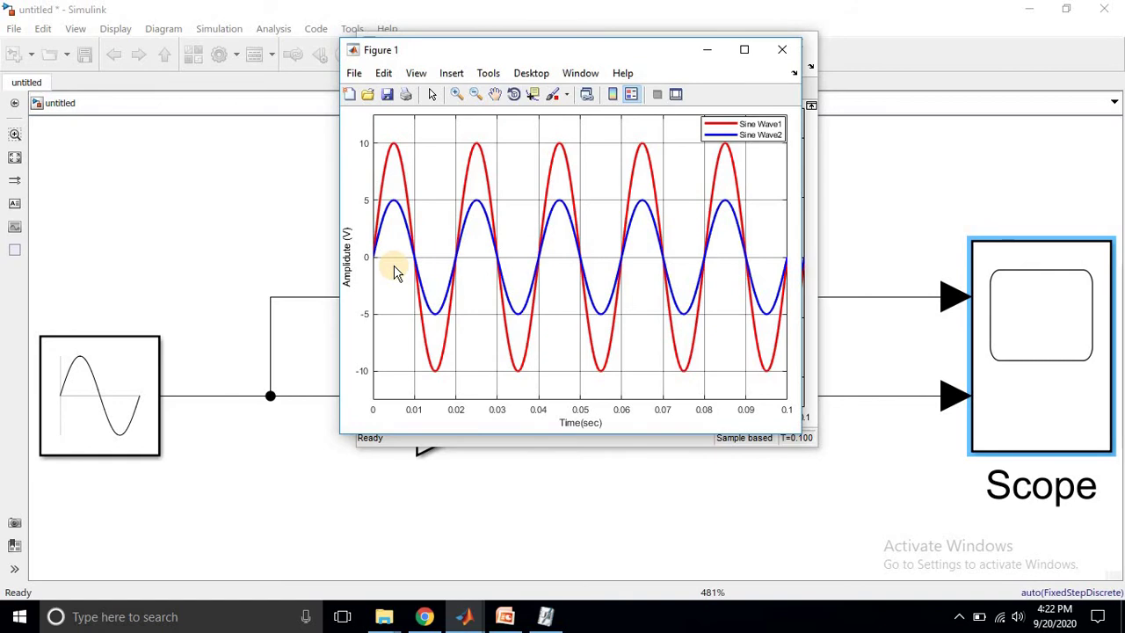
{"action": "left_click_drag", "start_coordinate": [527, 167], "coordinate": [605, 123]}
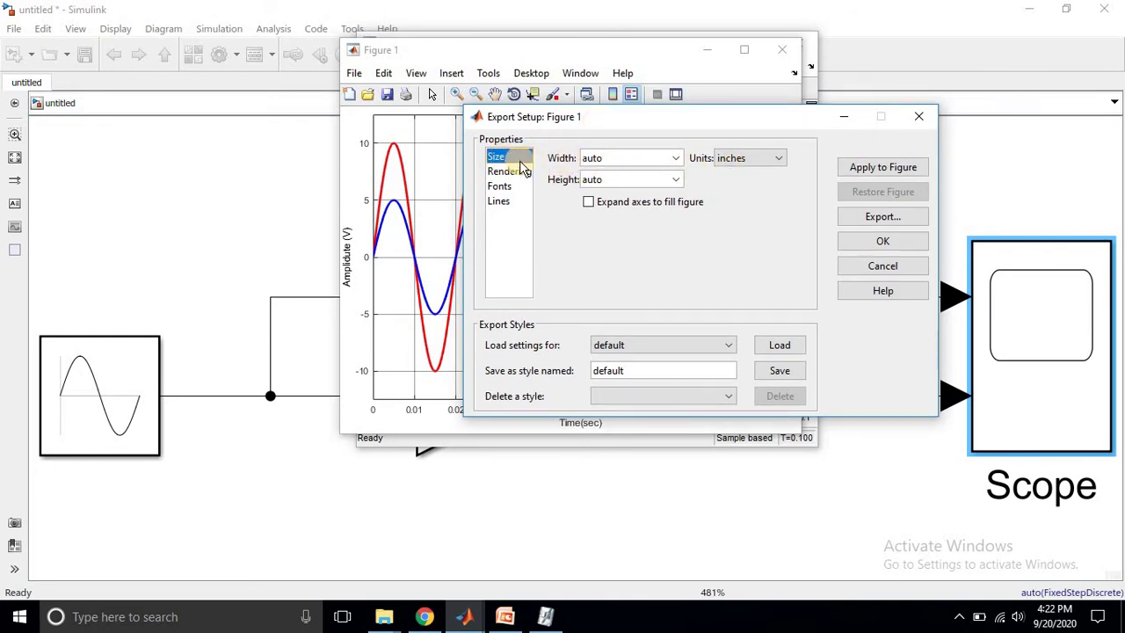
{"action": "left_click", "coordinate": [677, 158]}
{"action": "left_click", "coordinate": [677, 157]}
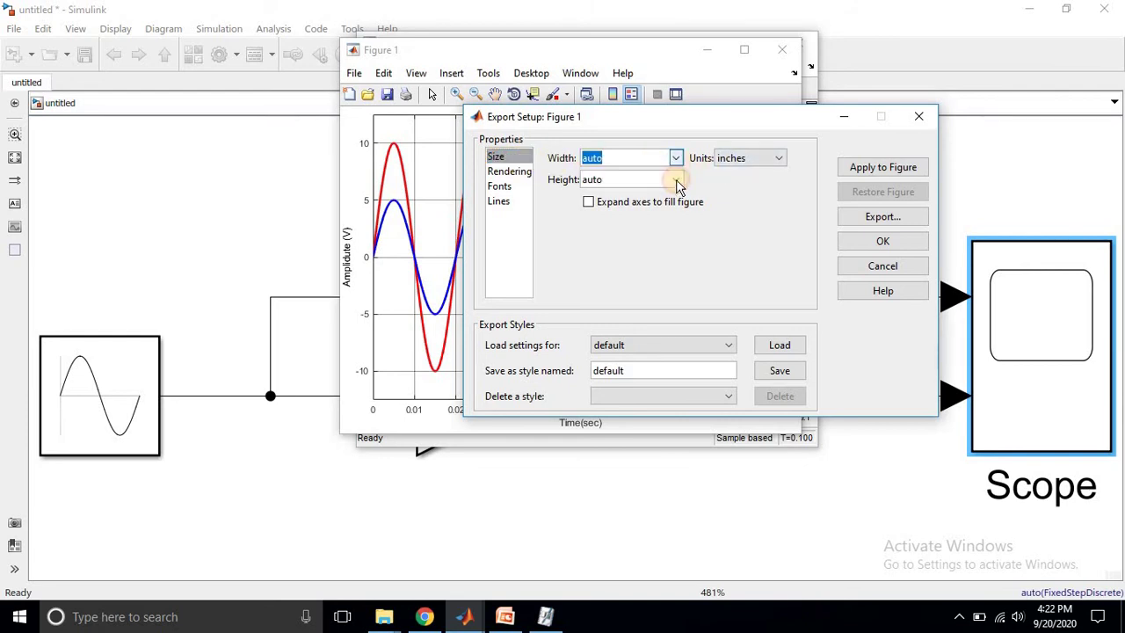
{"action": "left_click", "coordinate": [676, 179]}
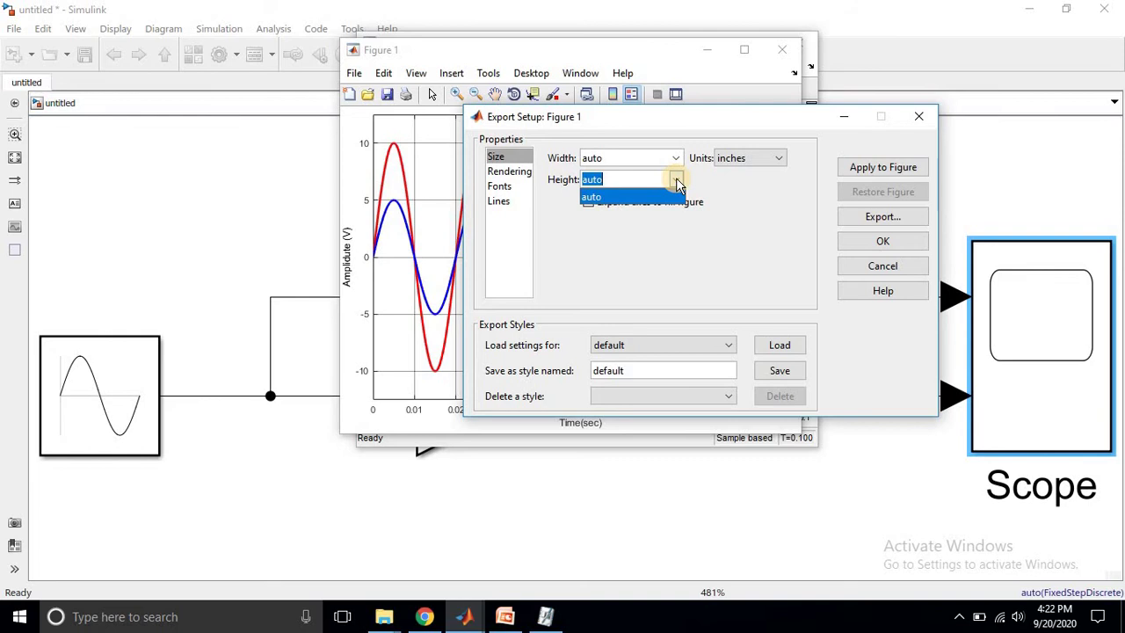
{"action": "left_click", "coordinate": [676, 179]}
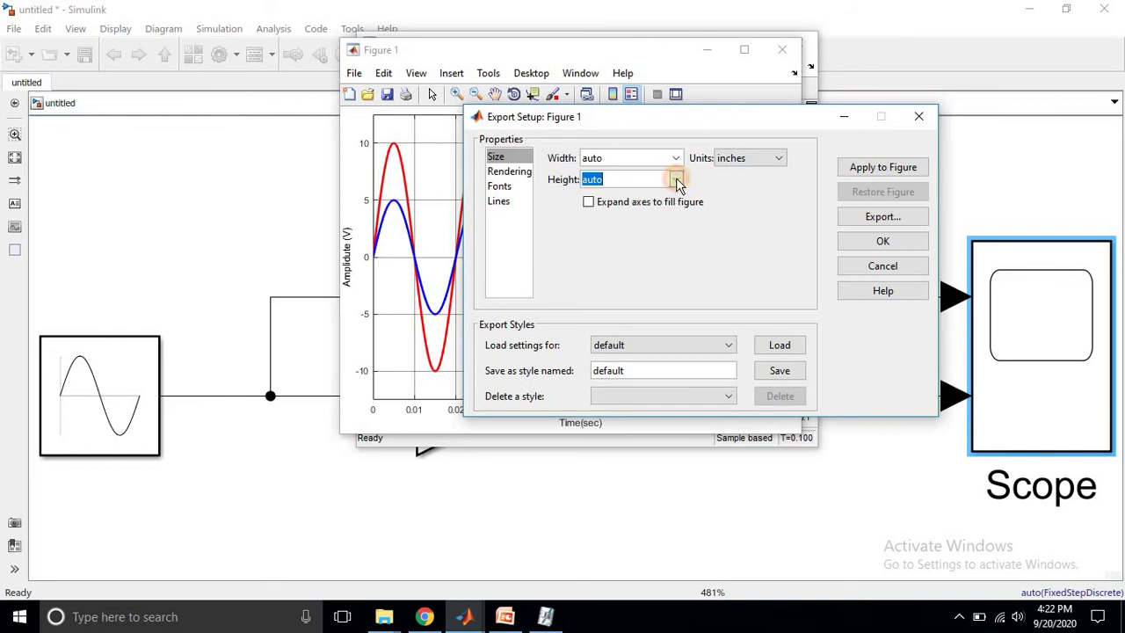
{"action": "left_click", "coordinate": [751, 162]}
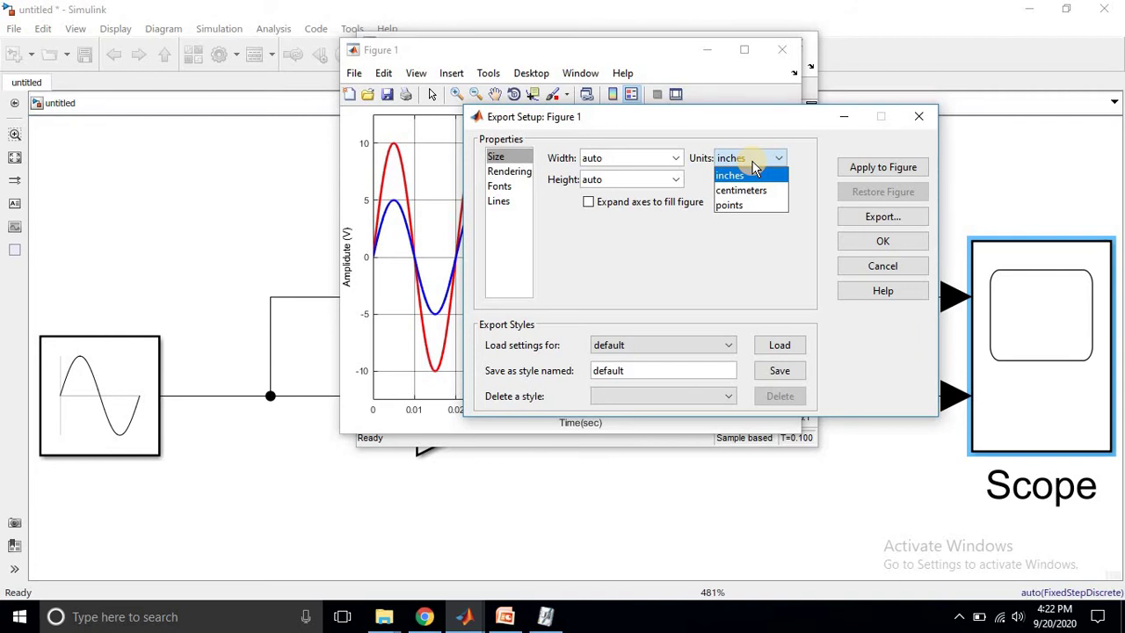
{"action": "left_click", "coordinate": [729, 175]}
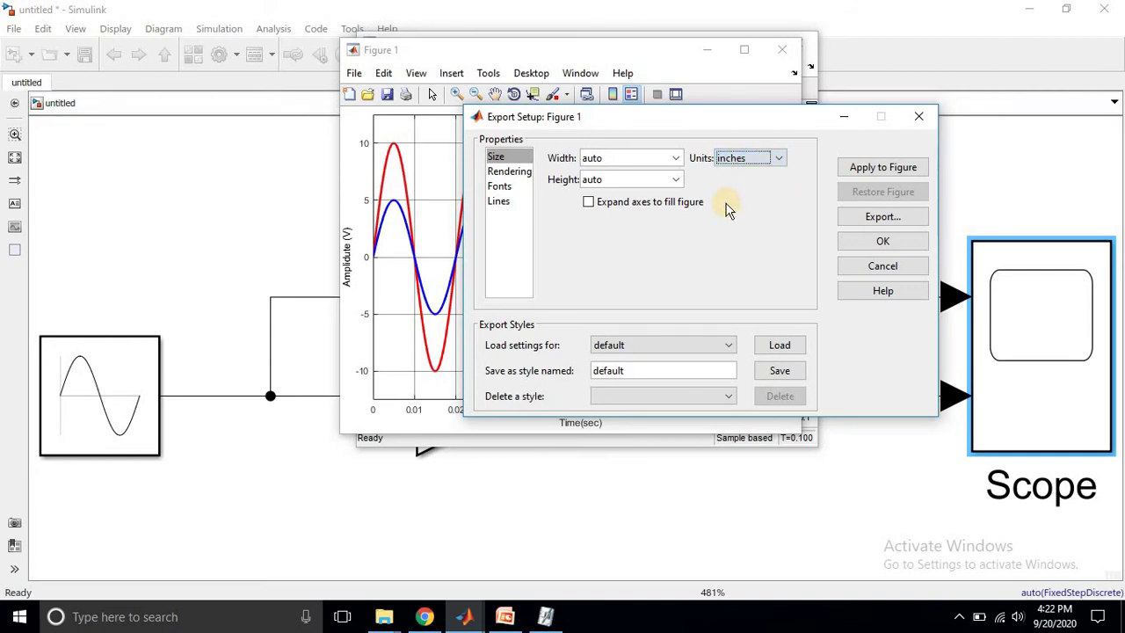
- Set the export size to 5 inches wide and 3.3 inches high, and enable expanding the axes to fill the figure
{"action": "double_click", "coordinate": [617, 159]}
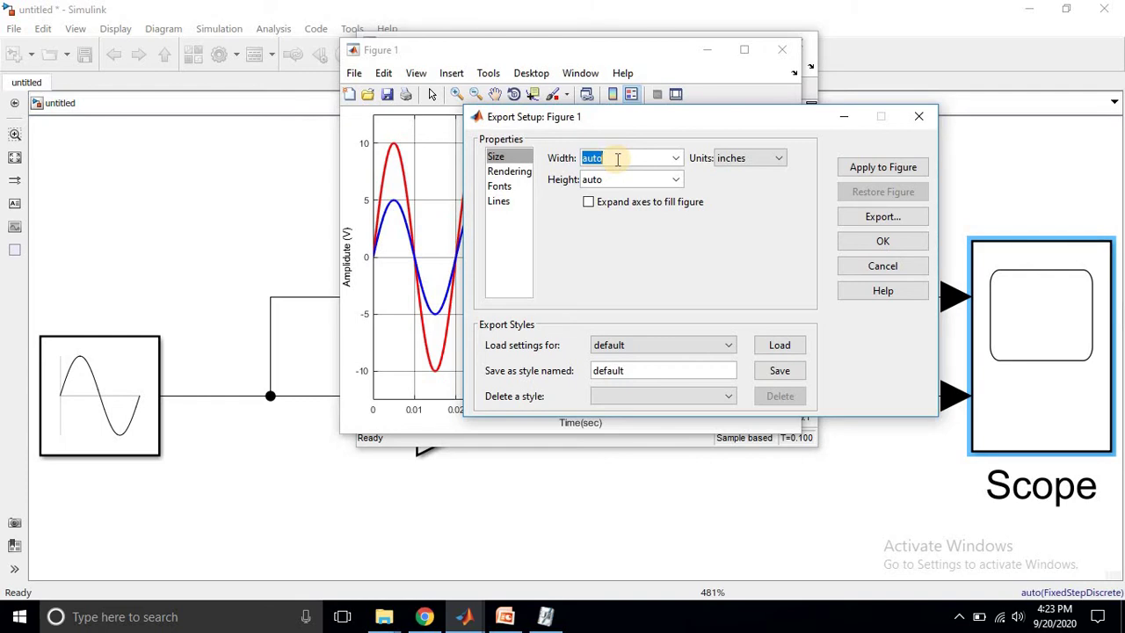
{"action": "type", "text": "5"}
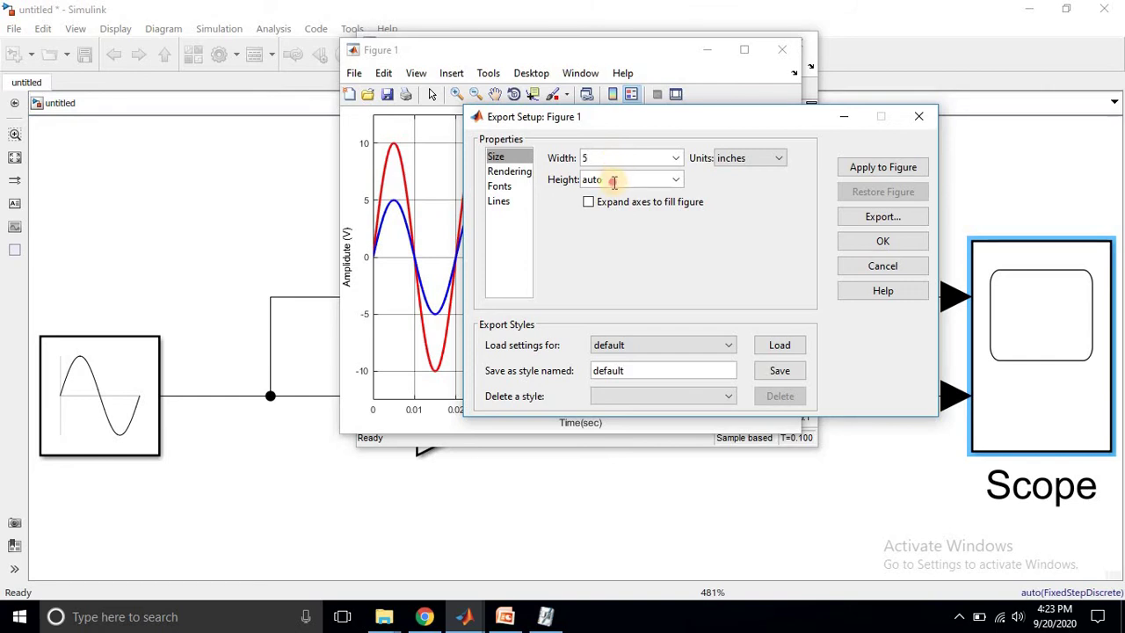
{"action": "double_click", "coordinate": [613, 180]}
{"action": "type", "text": "3.3"}
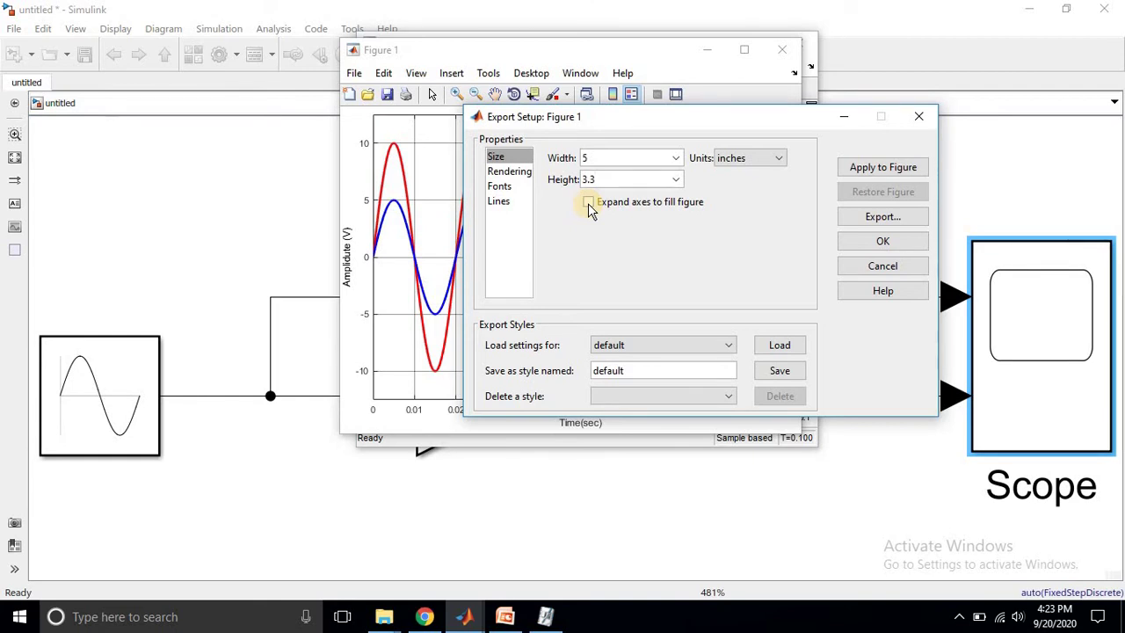
{"action": "left_click", "coordinate": [588, 203]}
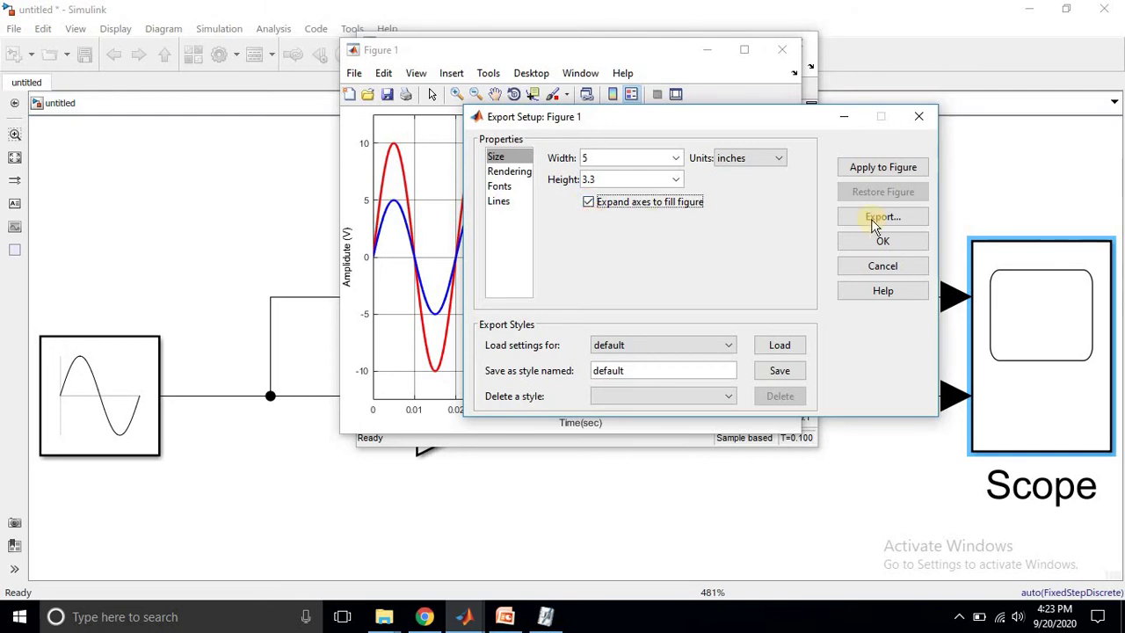
- Apply the export size to the figure, then disable expanding the axes to fill the figure and reapply
{"action": "left_click", "coordinate": [899, 167]}
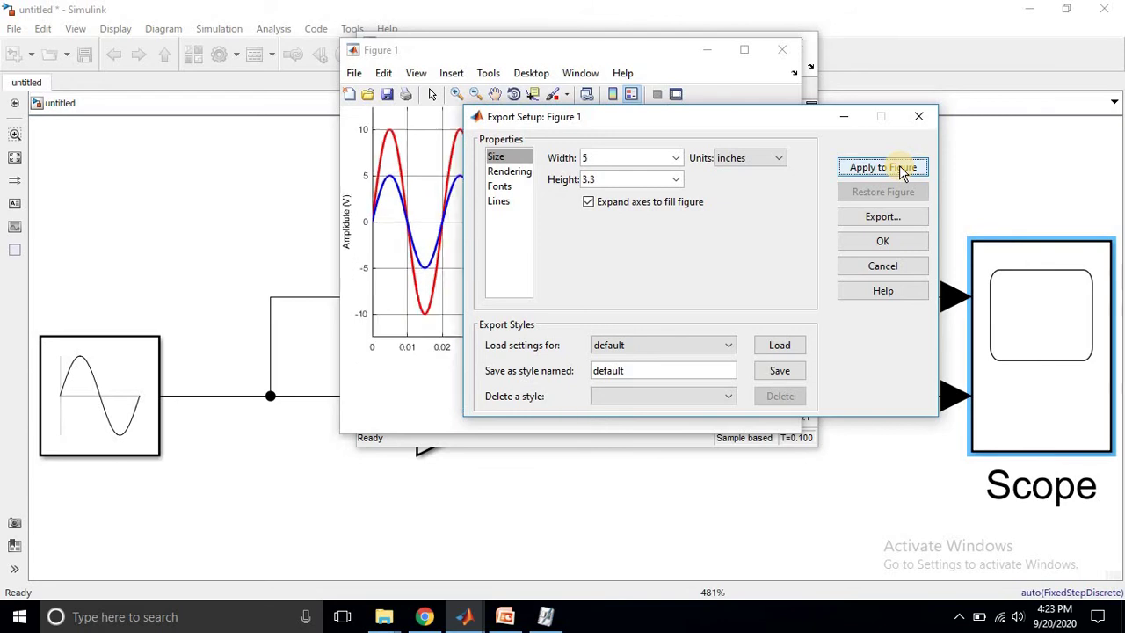
{"action": "left_click_drag", "start_coordinate": [673, 118], "coordinate": [428, 296]}
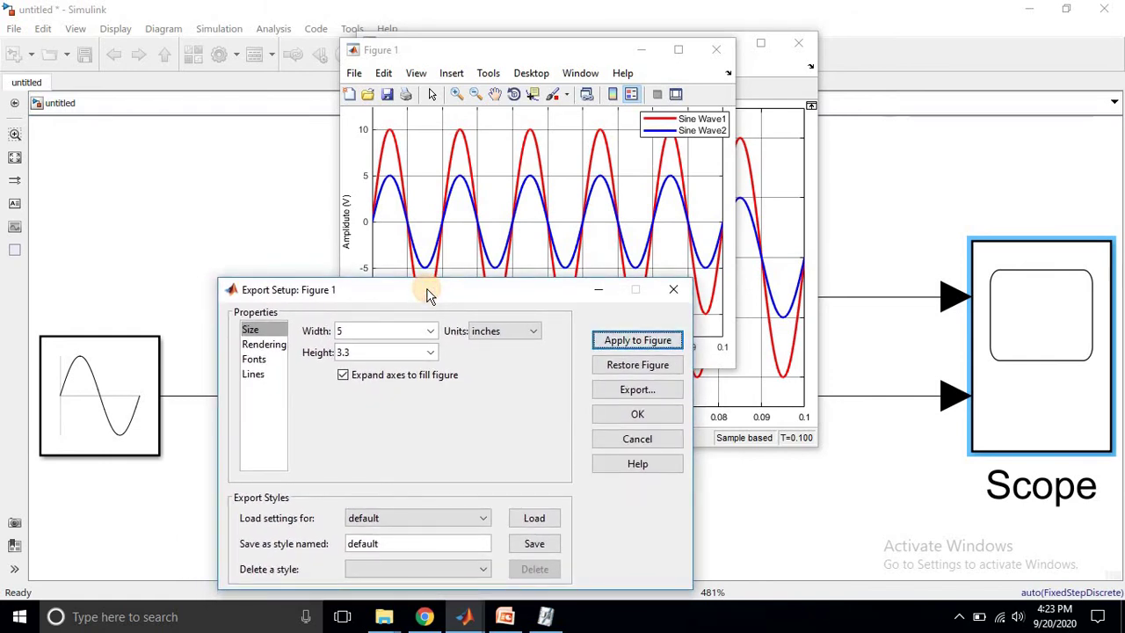
{"action": "left_click", "coordinate": [343, 375]}
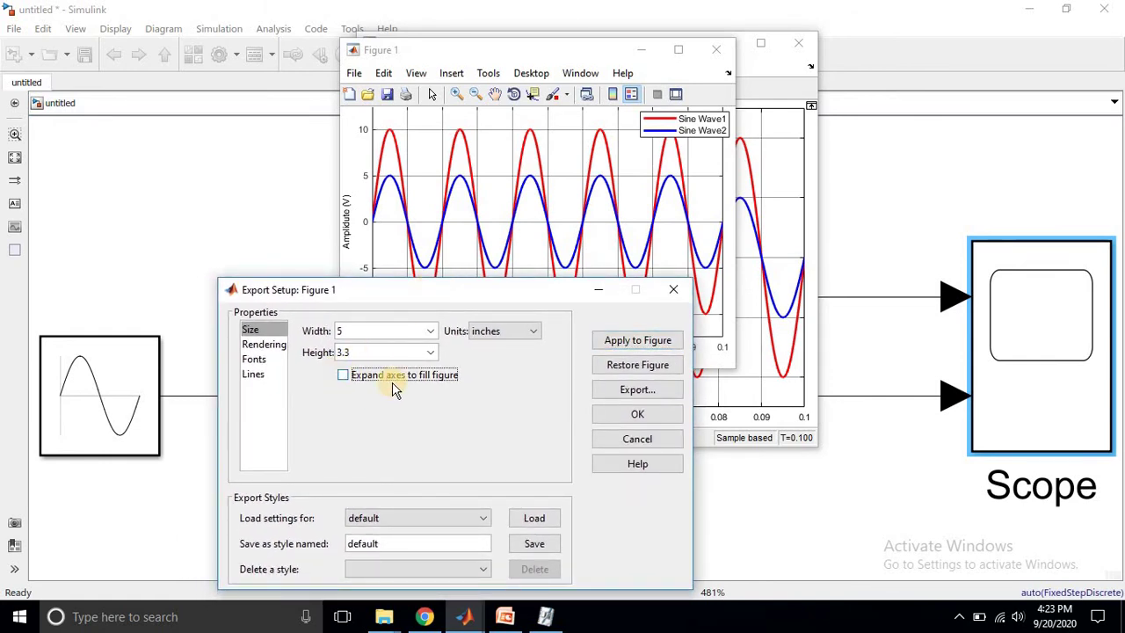
{"action": "left_click", "coordinate": [616, 340]}
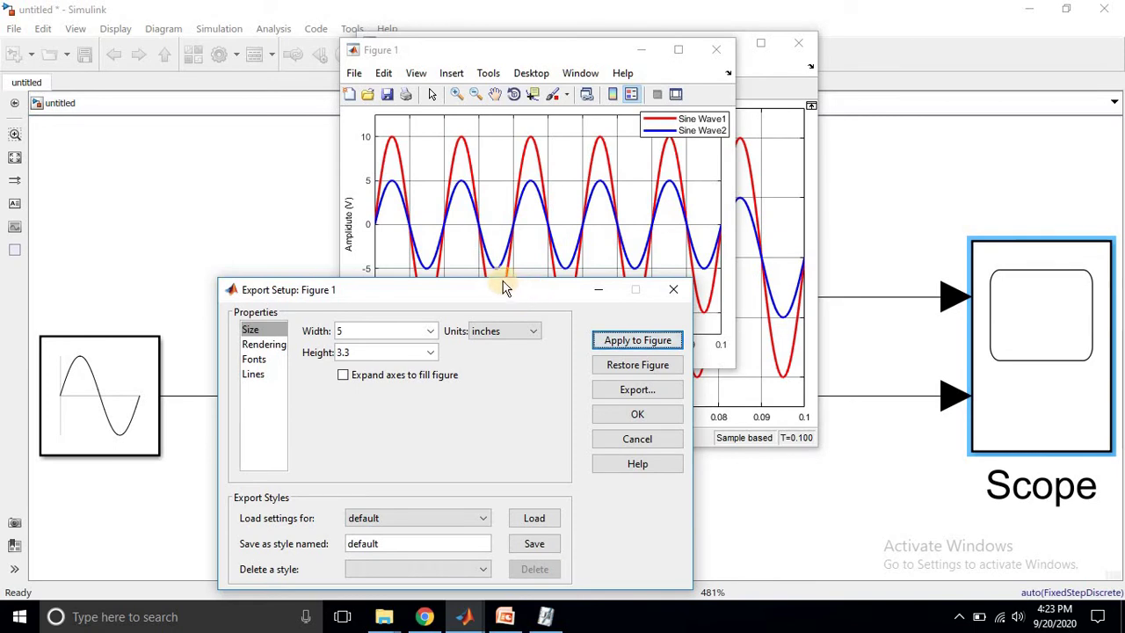
{"action": "left_click_drag", "start_coordinate": [492, 297], "coordinate": [900, 207]}
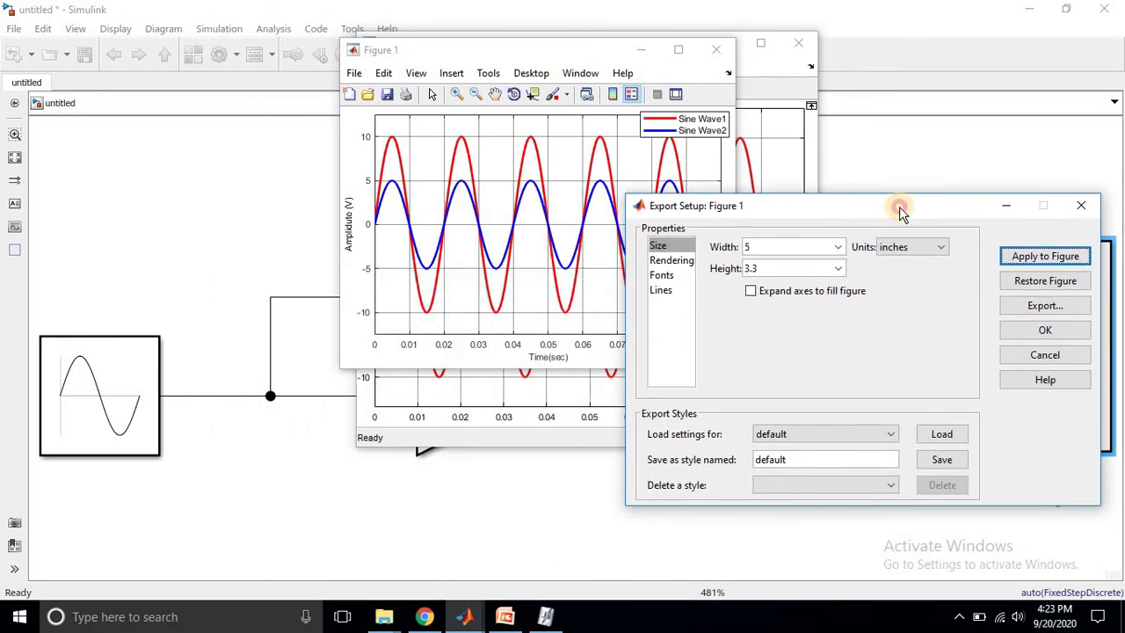
- Set the export rendering resolution to 300 dpi
{"action": "left_click", "coordinate": [675, 260]}
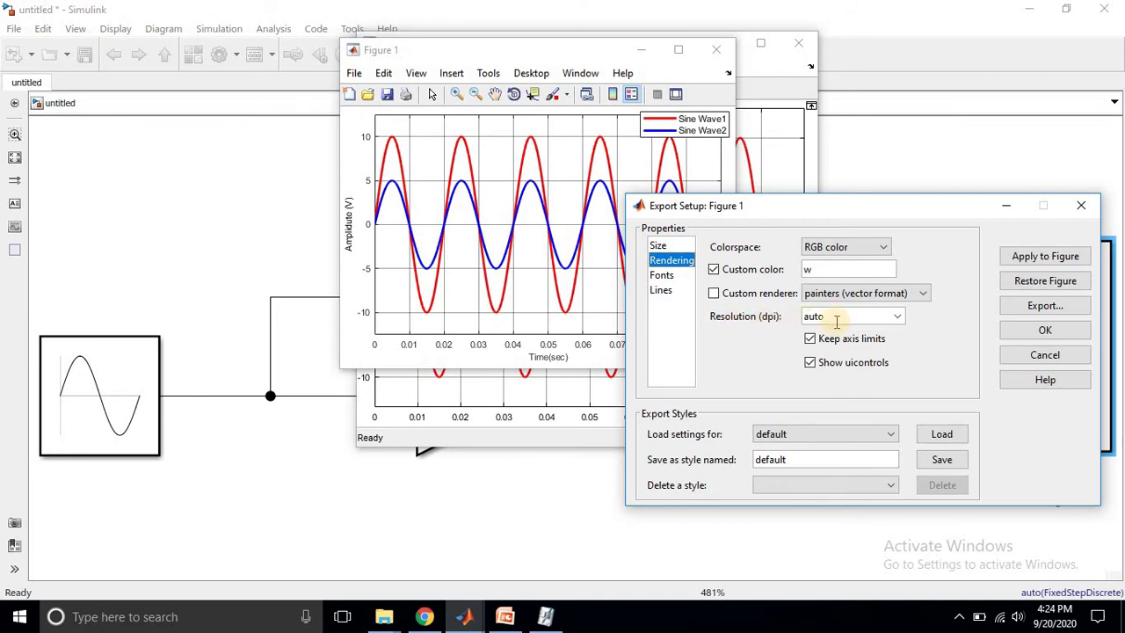
{"action": "left_click", "coordinate": [898, 316]}
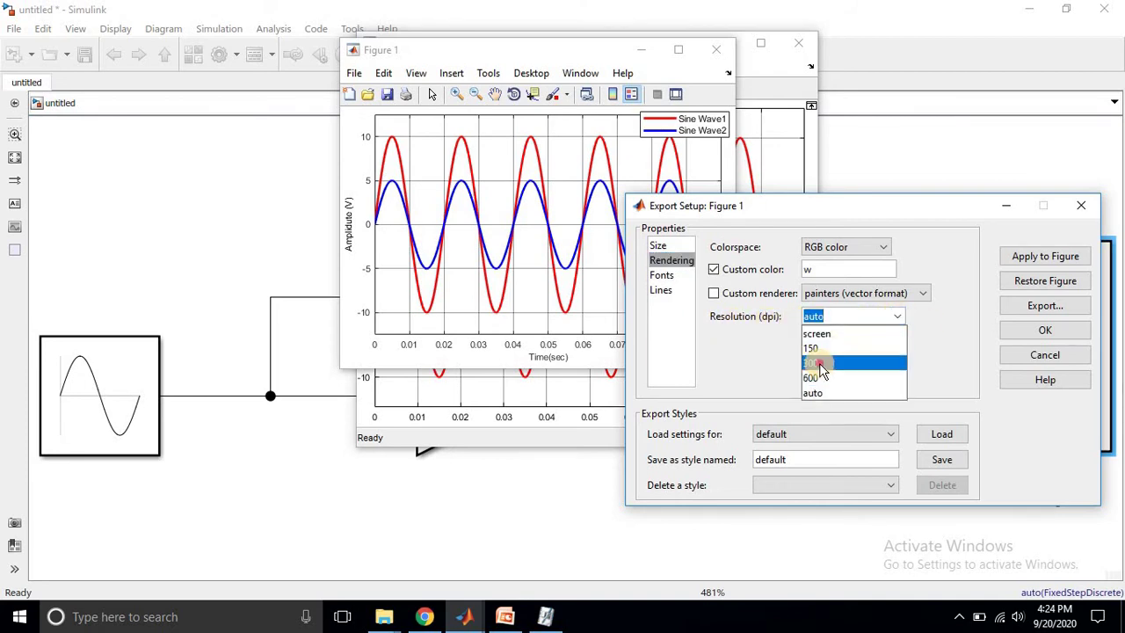
{"action": "left_click", "coordinate": [813, 363]}
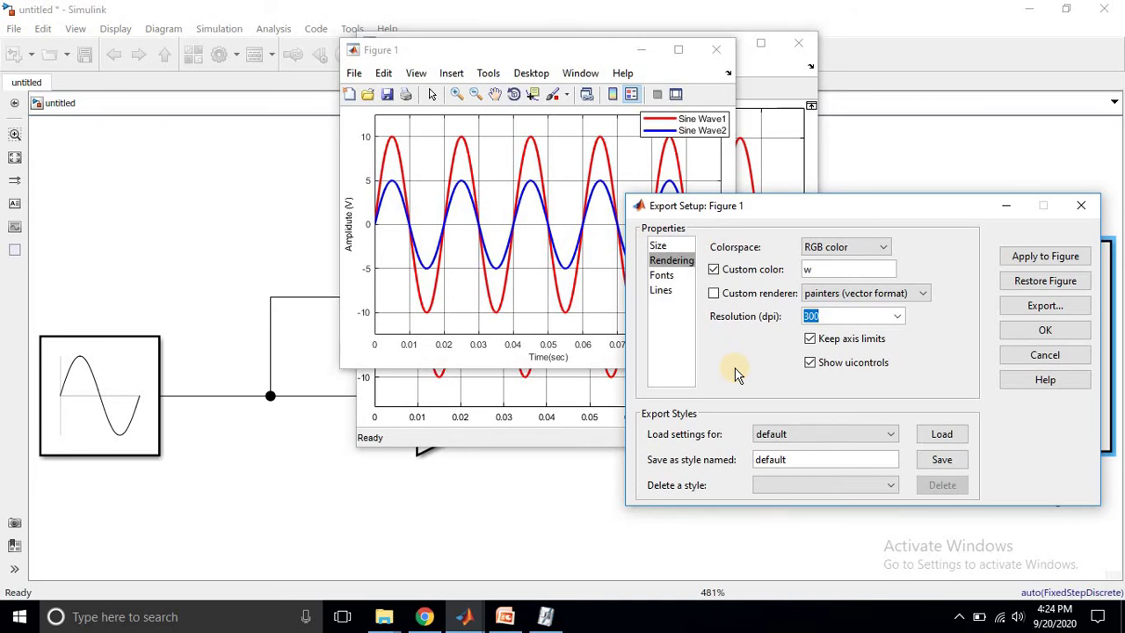
{"action": "left_click", "coordinate": [895, 316]}
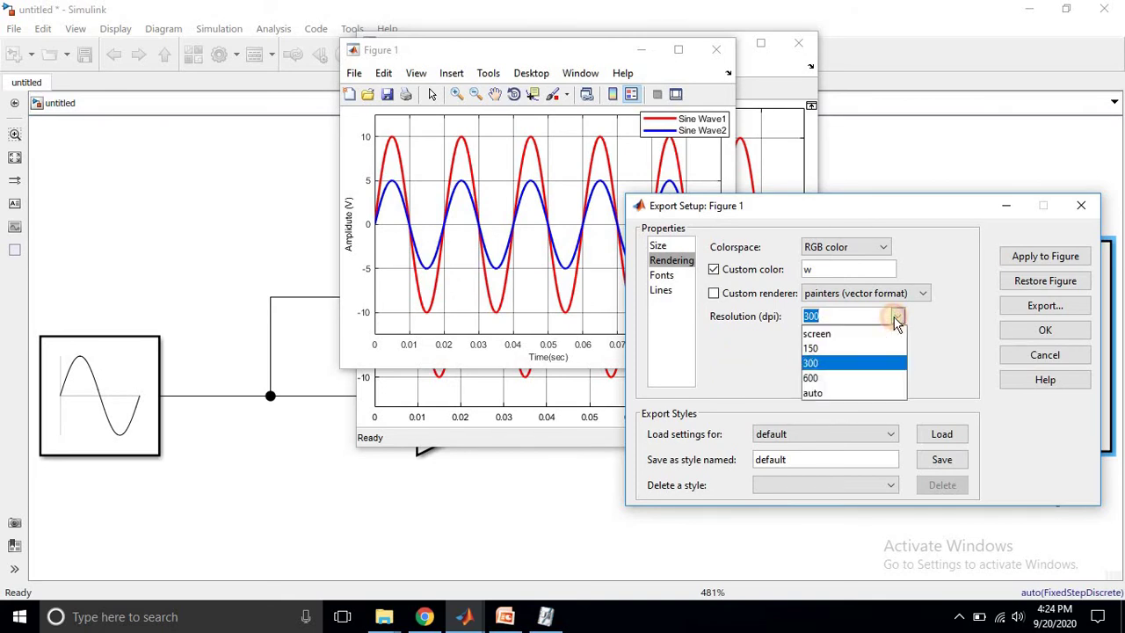
{"action": "left_click", "coordinate": [827, 364]}
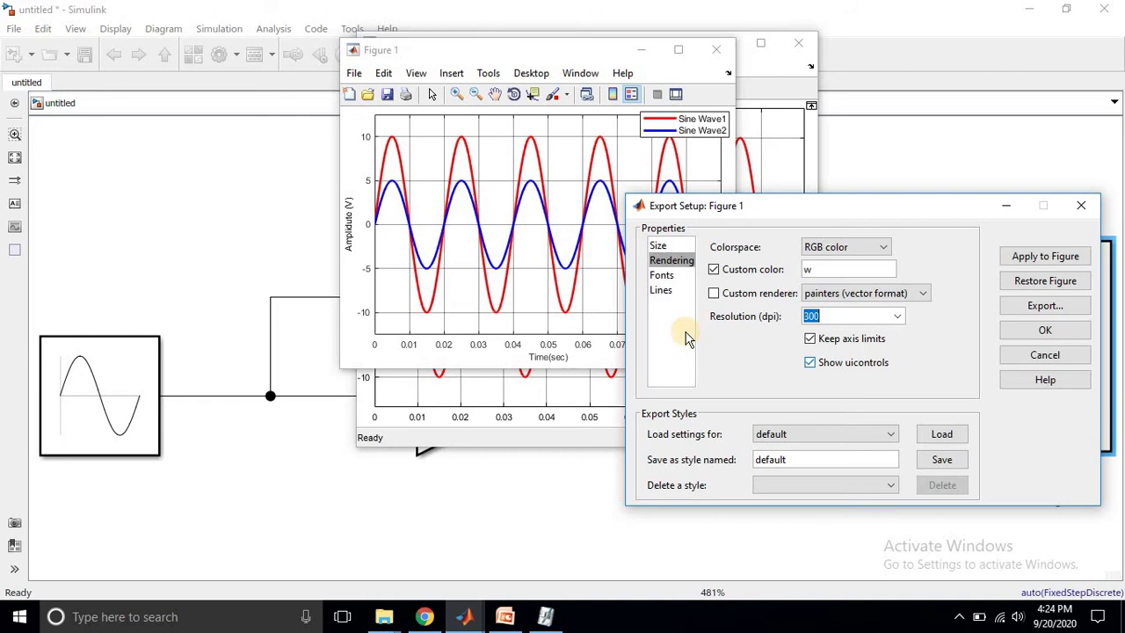
- Set the export fonts to a fixed size of 12 points and apply the change to the figure
{"action": "left_click", "coordinate": [662, 276]}
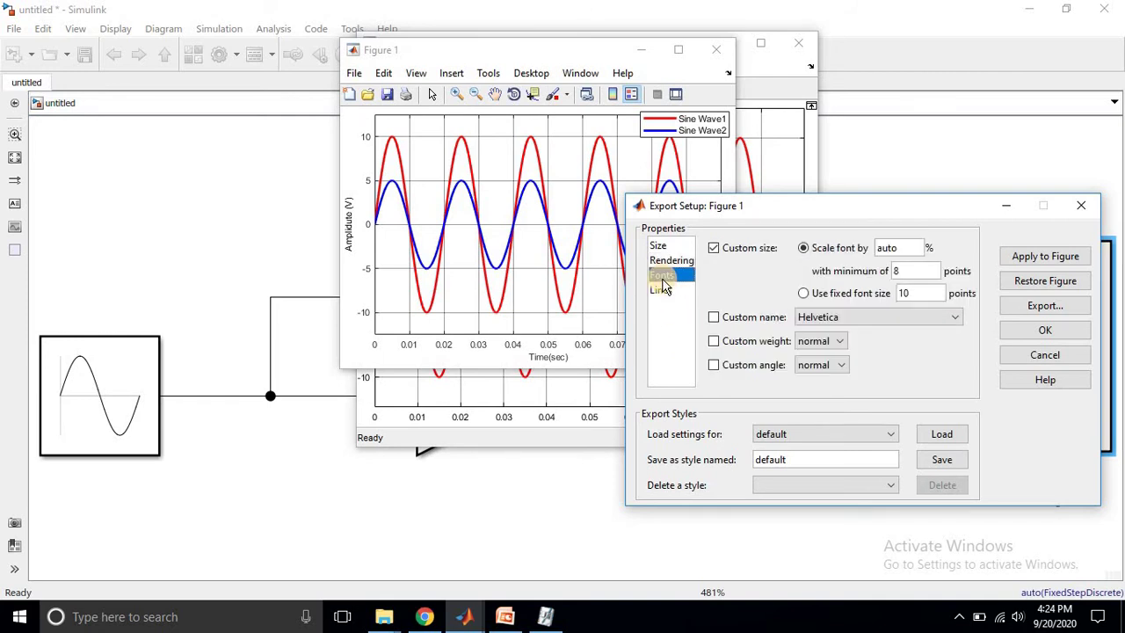
{"action": "left_click", "coordinate": [851, 317]}
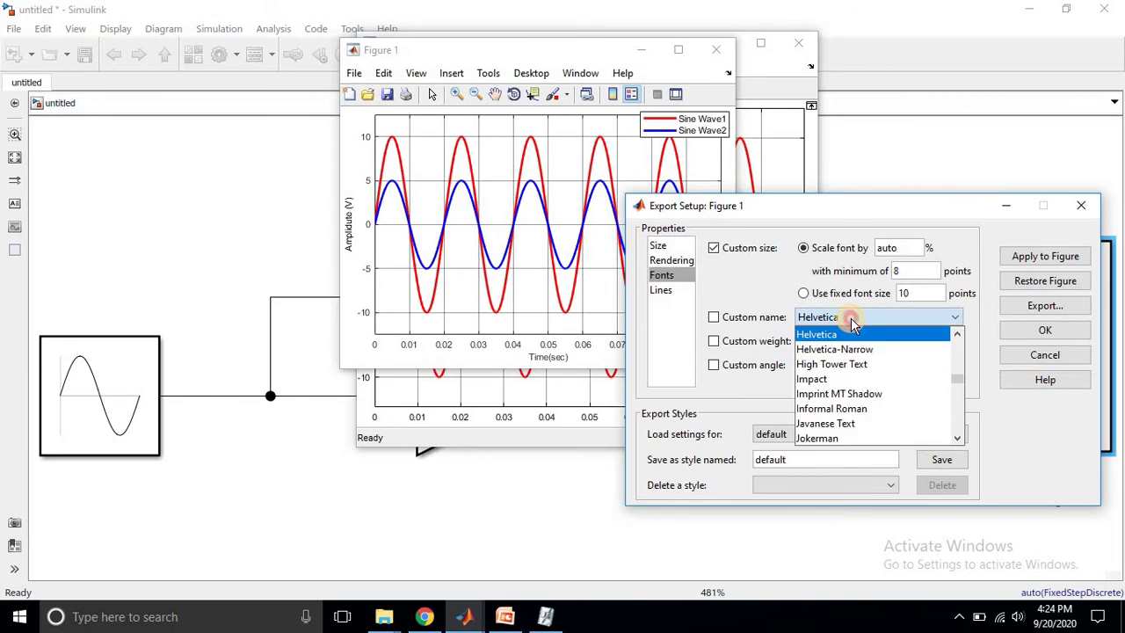
{"action": "left_click", "coordinate": [851, 321]}
{"action": "left_click", "coordinate": [850, 321]}
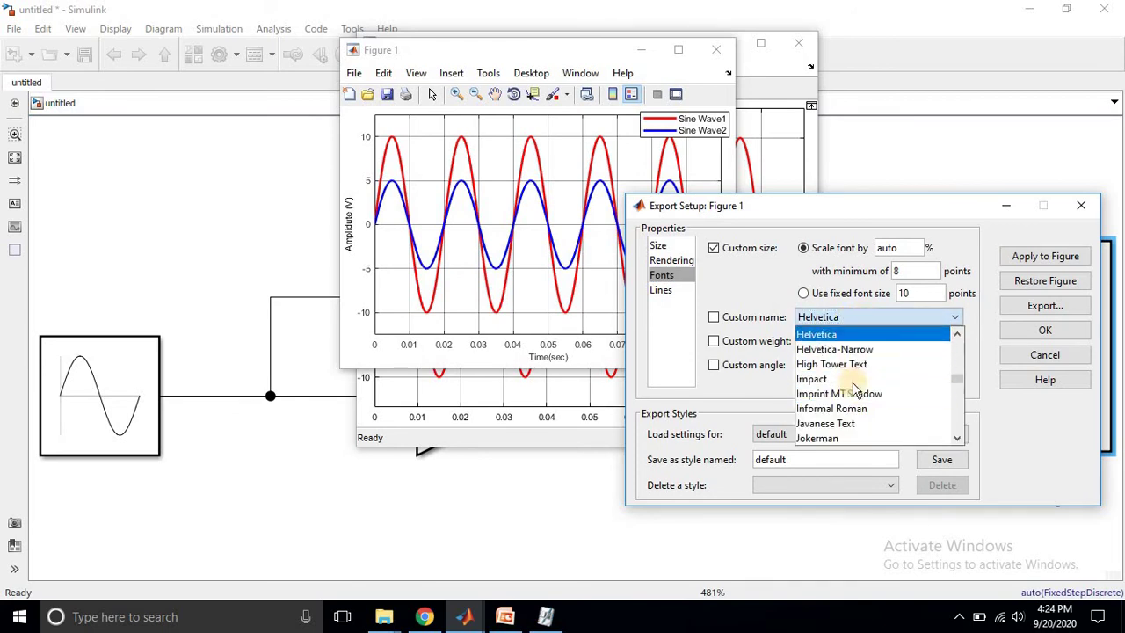
{"action": "left_click", "coordinate": [847, 315]}
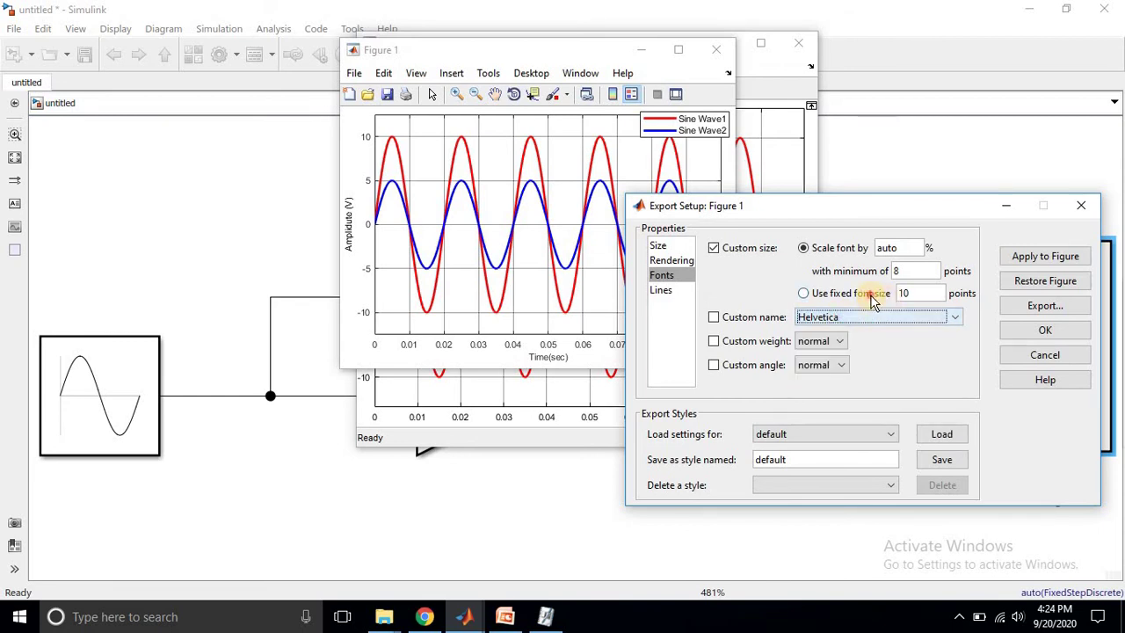
{"action": "left_click", "coordinate": [873, 299]}
{"action": "double_click", "coordinate": [902, 294]}
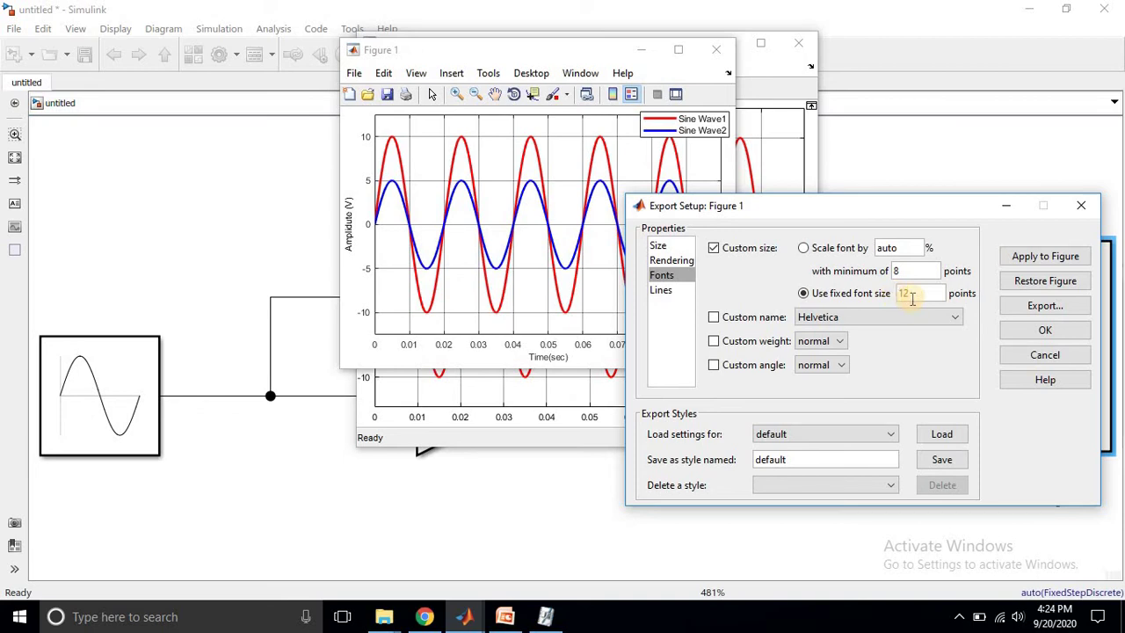
{"action": "type", "text": "12"}
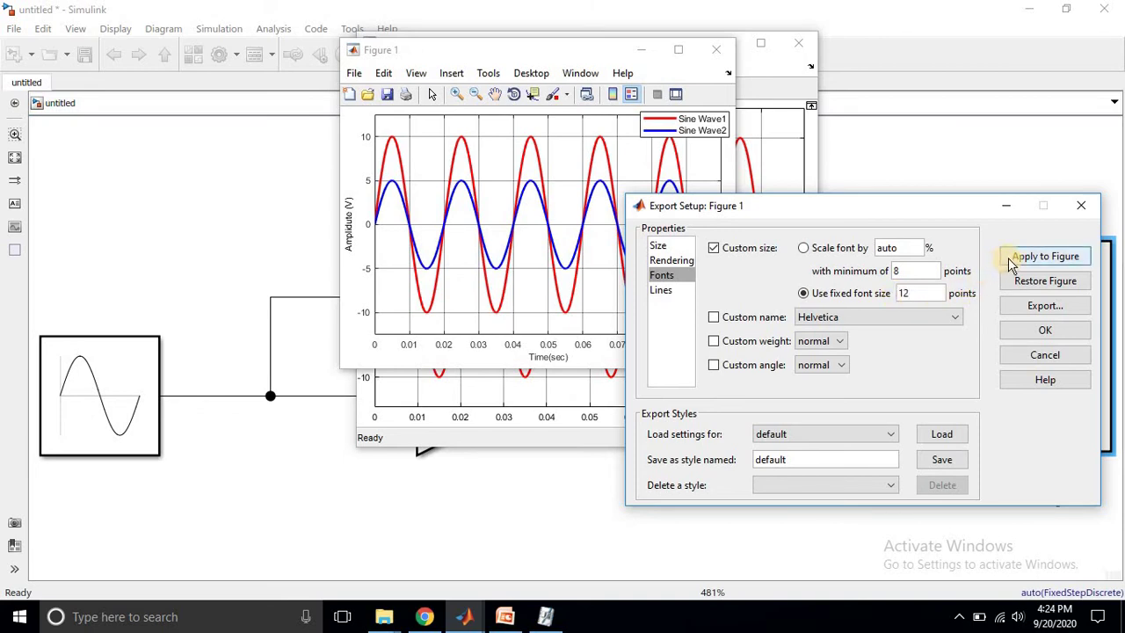
{"action": "left_click", "coordinate": [1010, 260]}
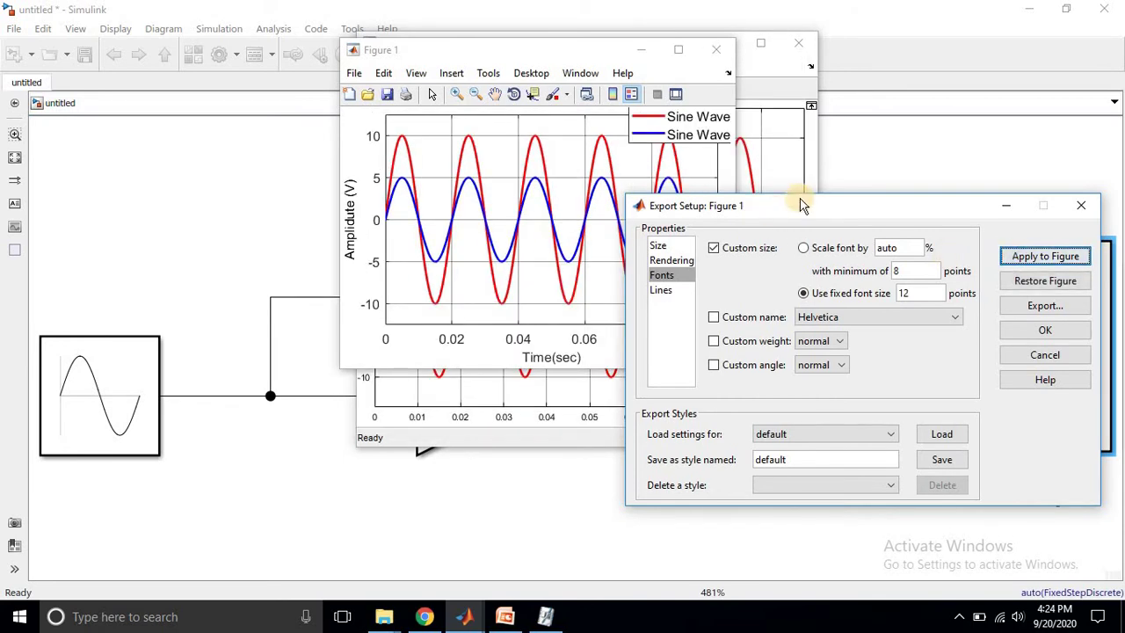
- Set the export lines to a fixed custom width of 2 points and apply the change to the figure
{"action": "left_click_drag", "start_coordinate": [817, 196], "coordinate": [785, 253]}
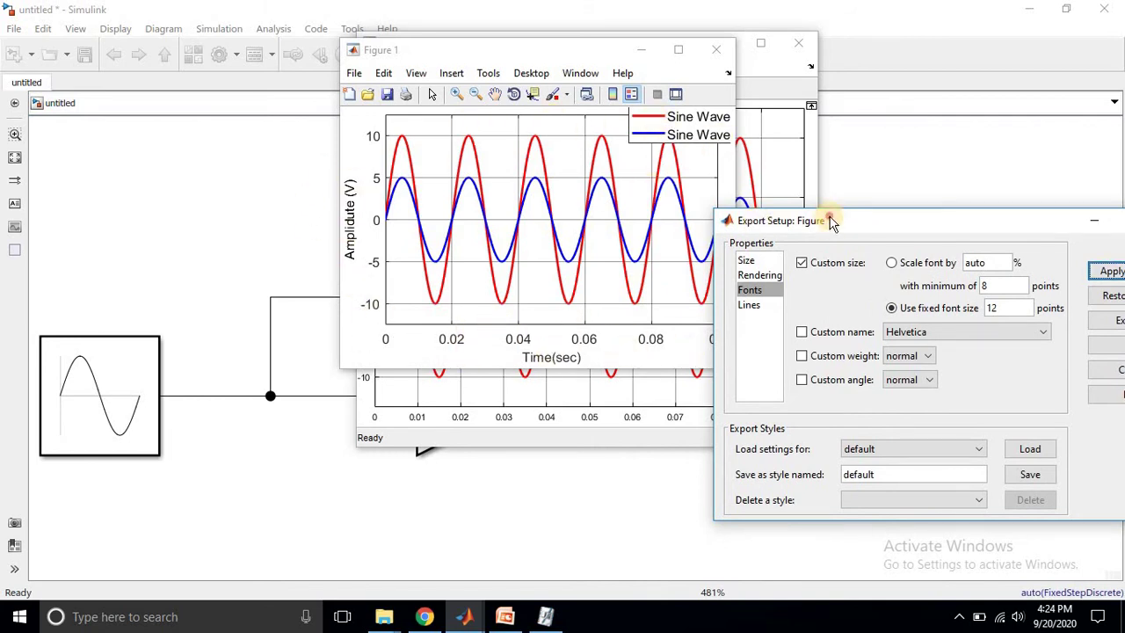
{"action": "left_click_drag", "start_coordinate": [830, 221], "coordinate": [846, 214]}
{"action": "left_click", "coordinate": [769, 299]}
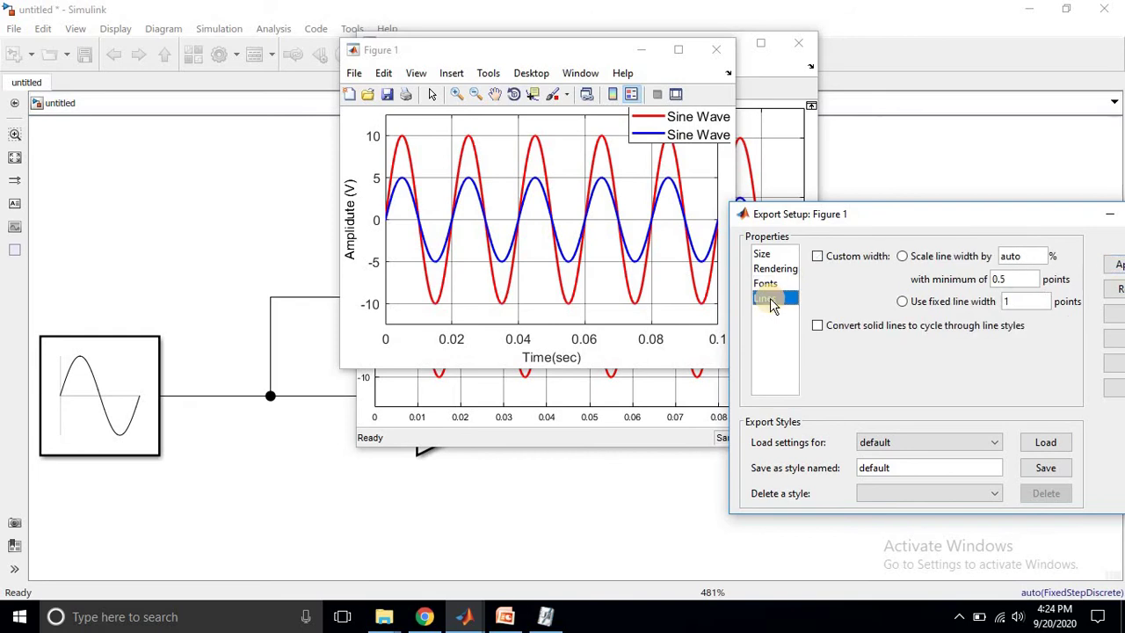
{"action": "left_click", "coordinate": [944, 301]}
{"action": "left_click", "coordinate": [1007, 301]}
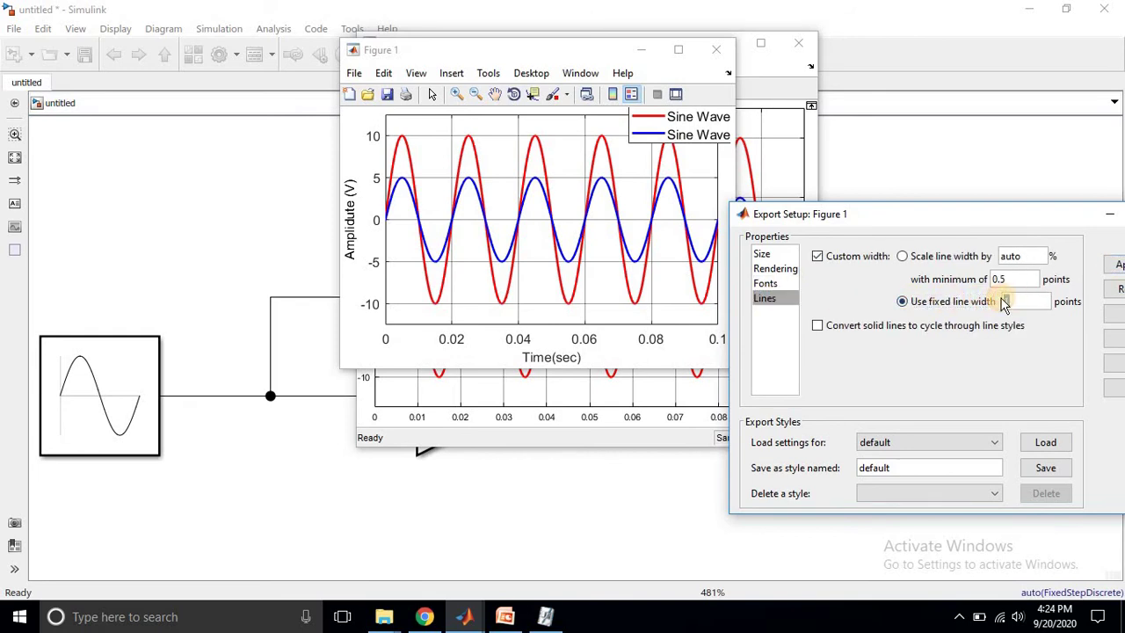
{"action": "type", "text": "2"}
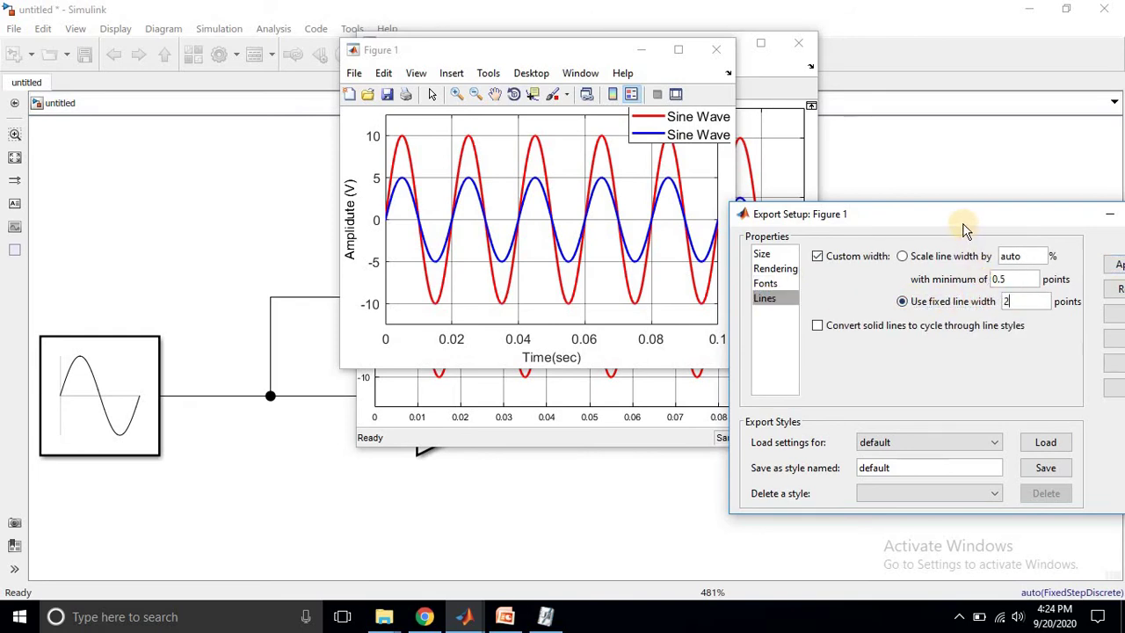
{"action": "left_click_drag", "start_coordinate": [964, 228], "coordinate": [851, 267]}
{"action": "left_click", "coordinate": [1022, 305]}
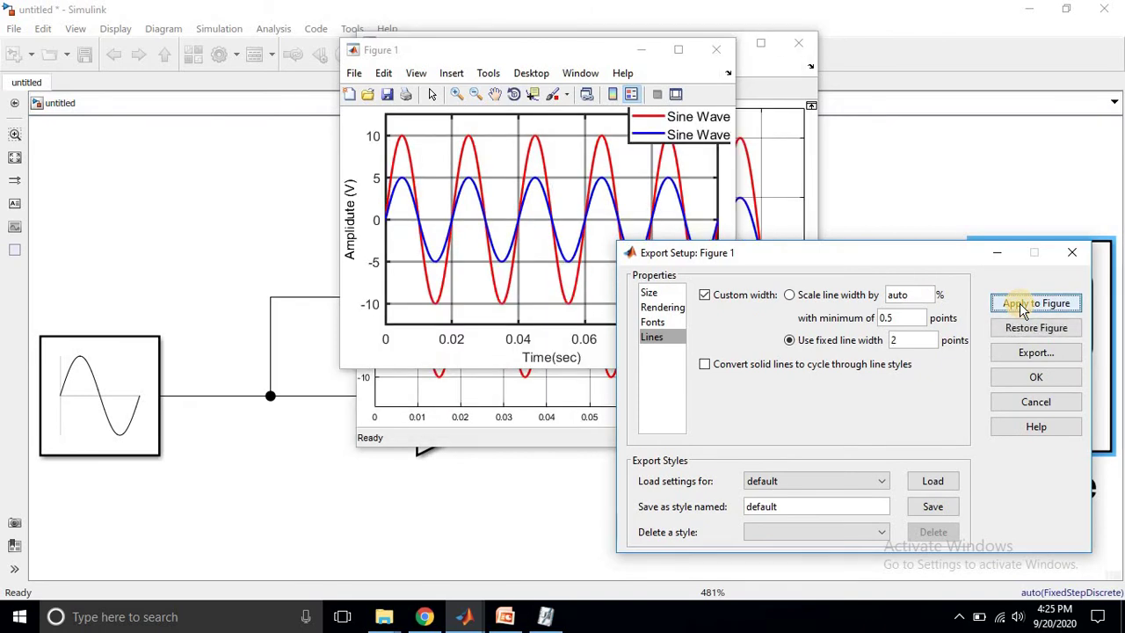
- Try a fixed line width of 1 point on the figure
{"action": "double_click", "coordinate": [900, 340]}
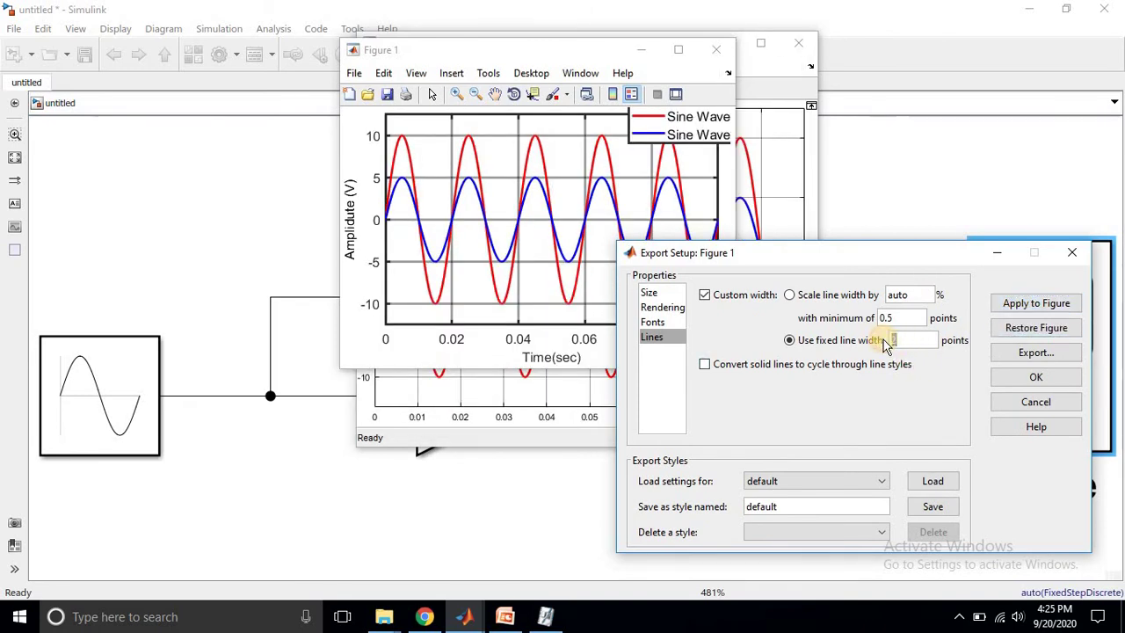
{"action": "type", "text": "1"}
{"action": "left_click", "coordinate": [999, 304]}
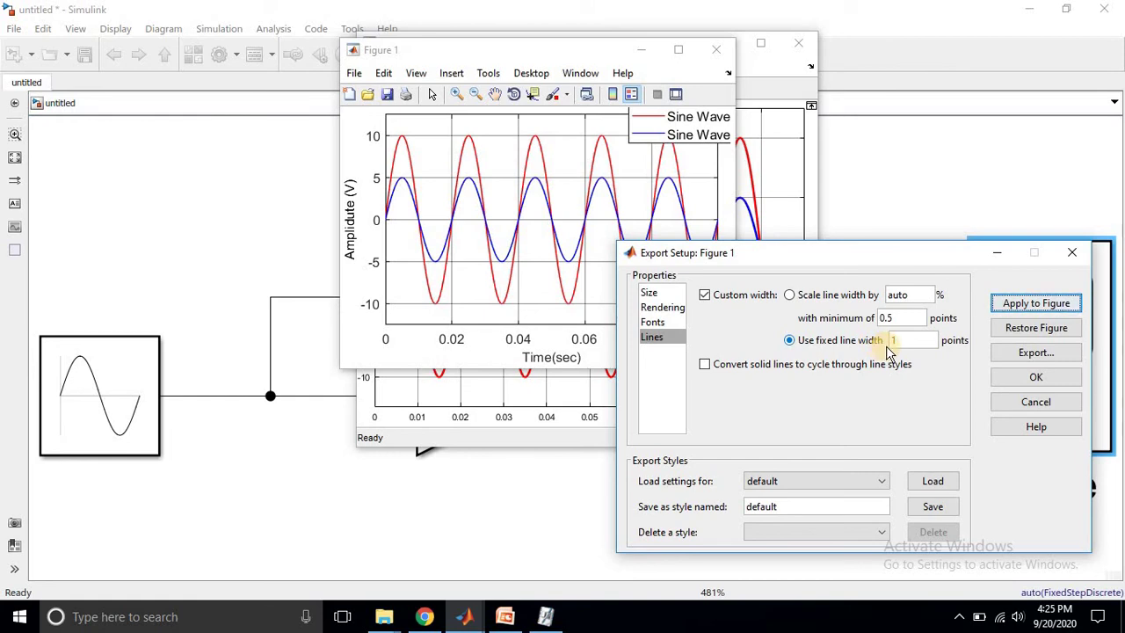
- Set the fixed line width to 1.5 points, apply it to the figure, and uncover the plot for inspection
{"action": "double_click", "coordinate": [889, 342]}
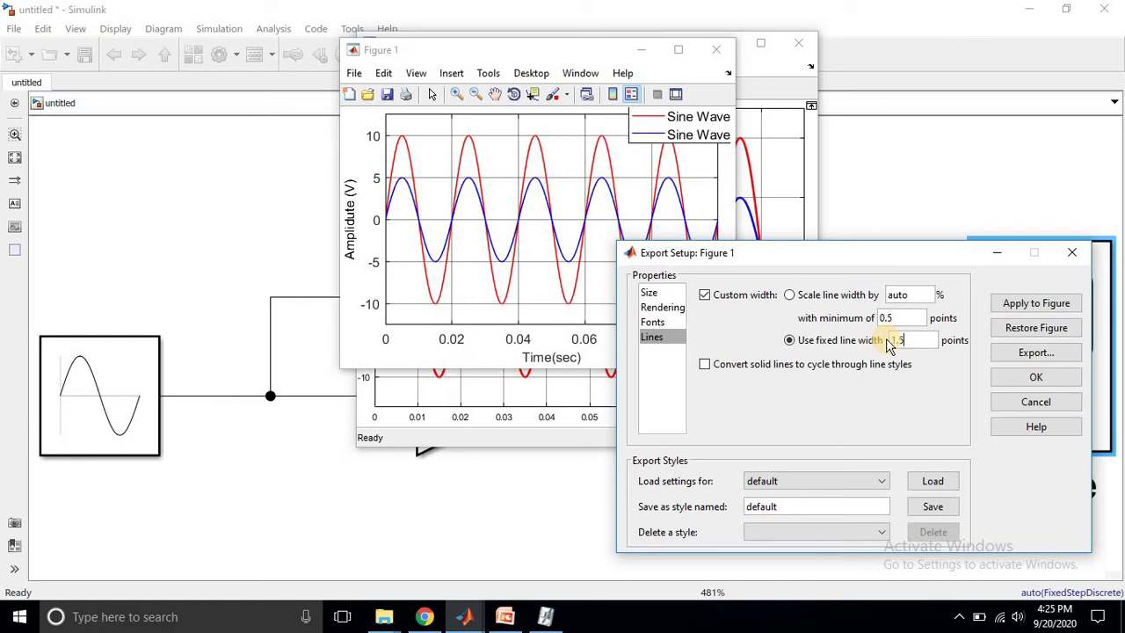
{"action": "left_click", "coordinate": [1035, 303]}
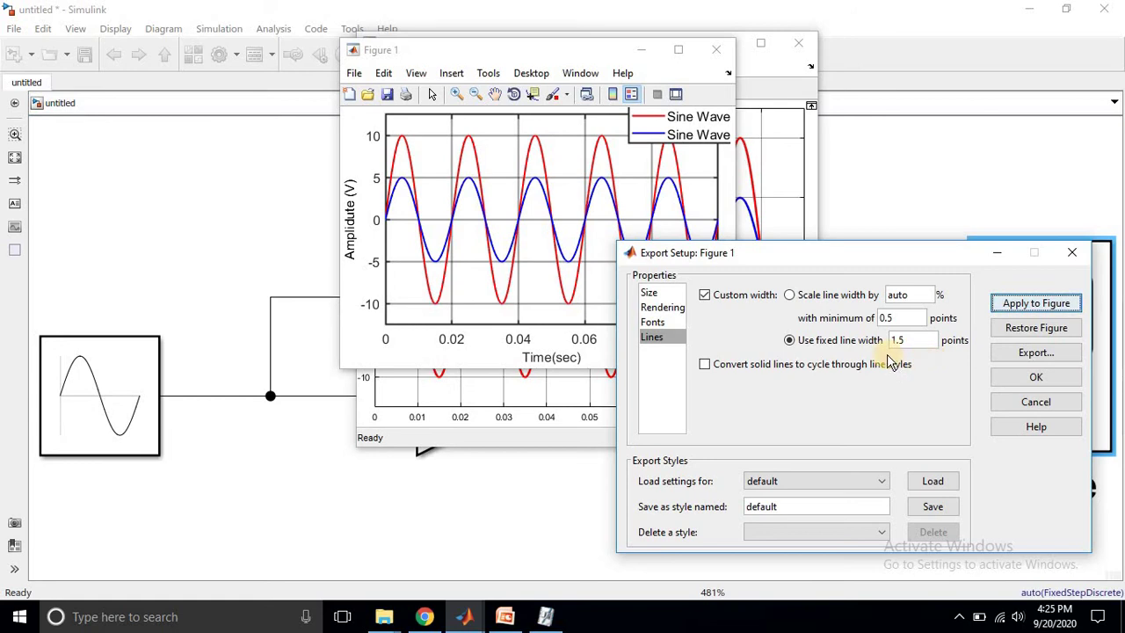
{"action": "left_click_drag", "start_coordinate": [739, 258], "coordinate": [302, 336]}
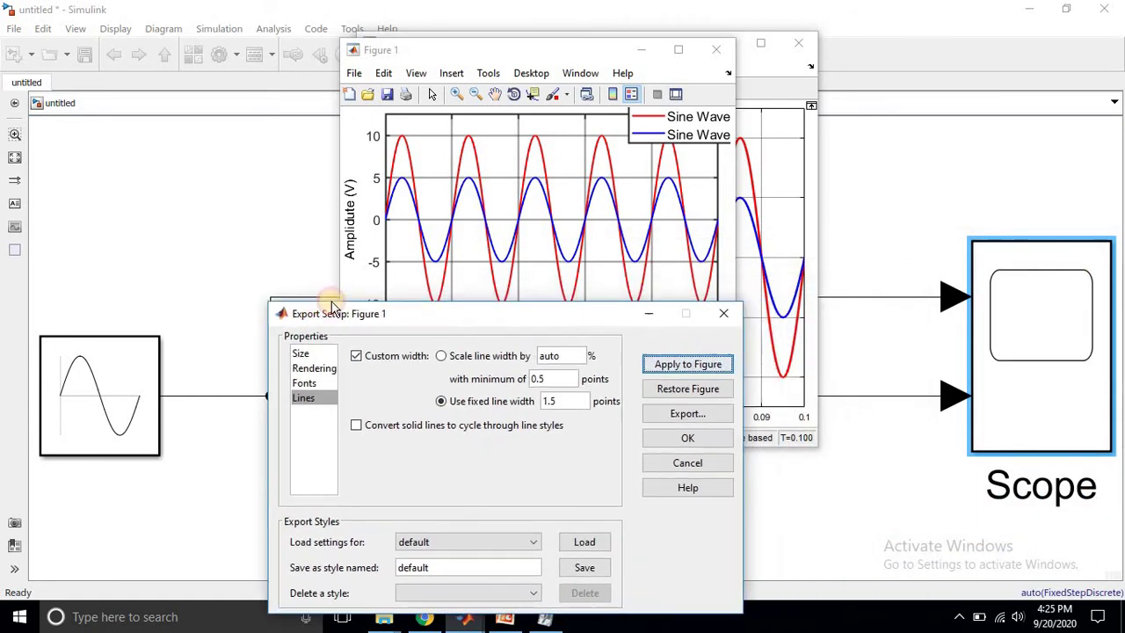
{"action": "left_click_drag", "start_coordinate": [384, 316], "coordinate": [500, 300]}
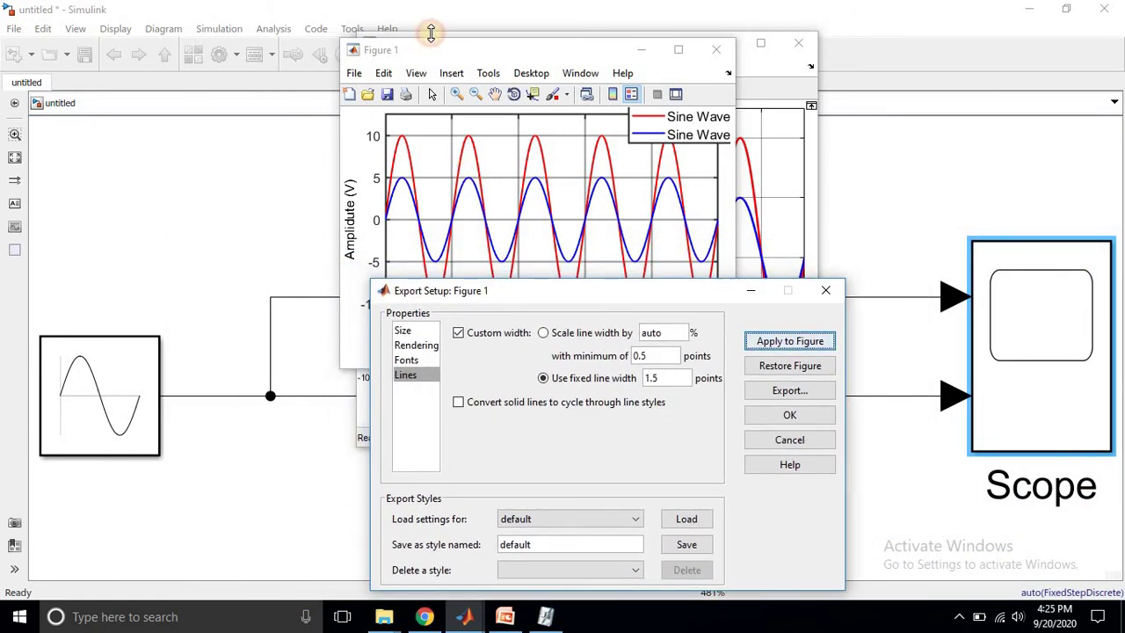
- Change the figure legend's orientation to horizontal and move it to the top centre of the axes so both entries fit
{"action": "left_click", "coordinate": [460, 58]}
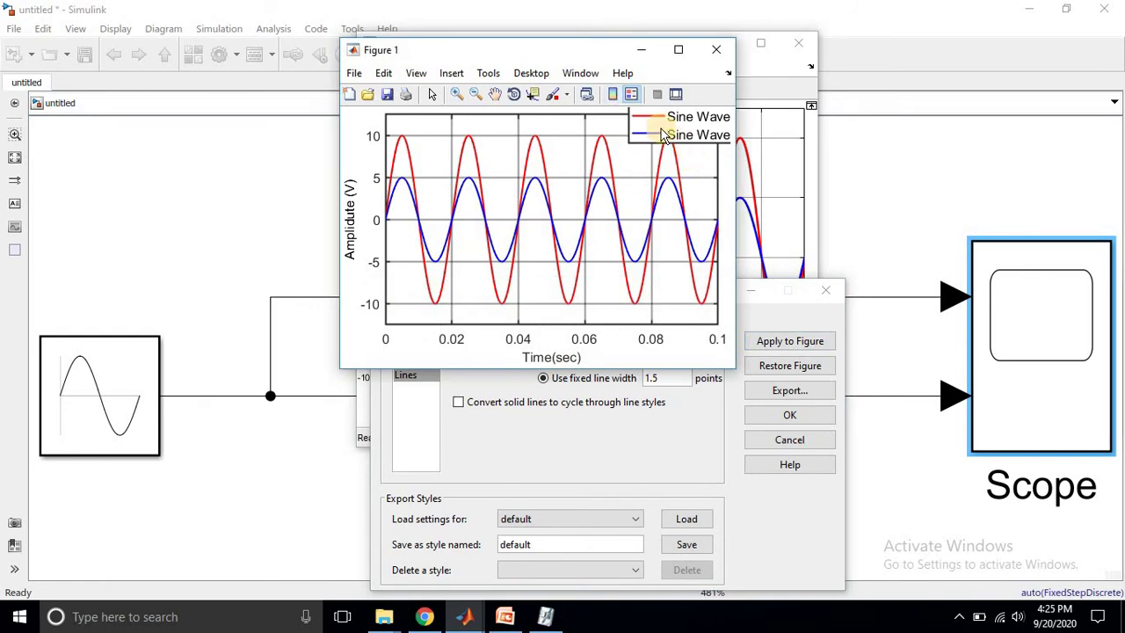
{"action": "left_click", "coordinate": [431, 94]}
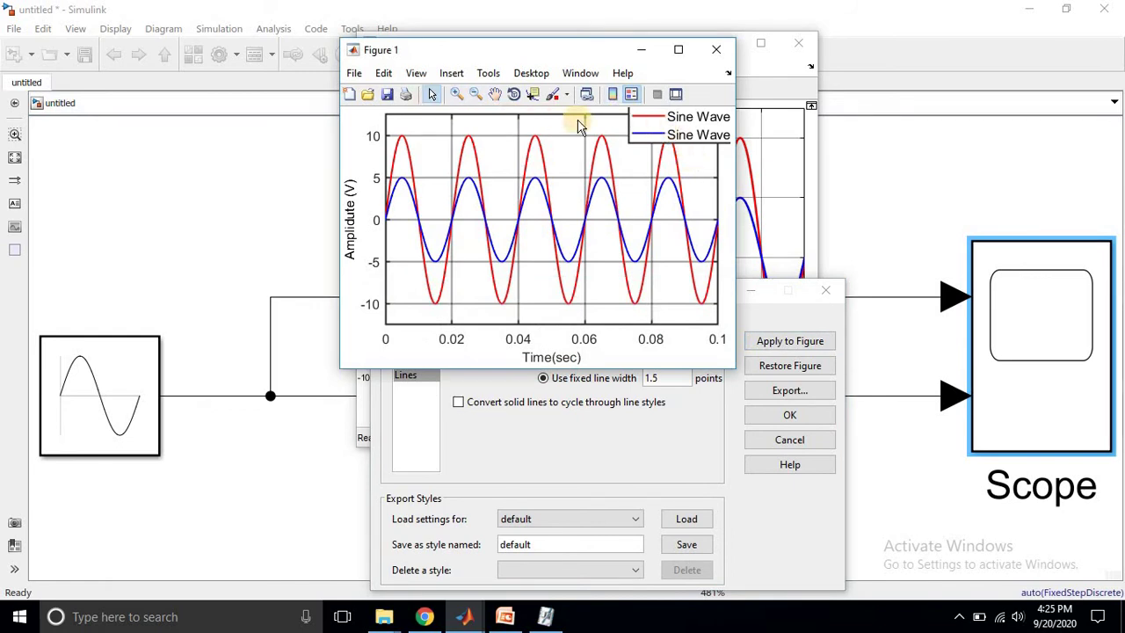
{"action": "left_click", "coordinate": [666, 128]}
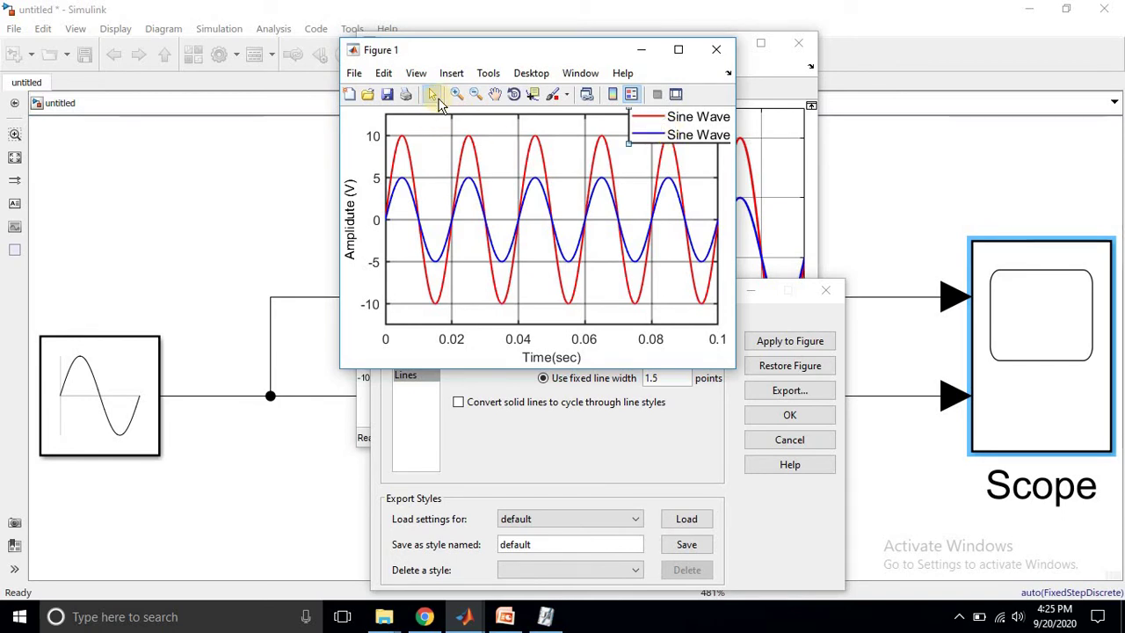
{"action": "right_click", "coordinate": [661, 138]}
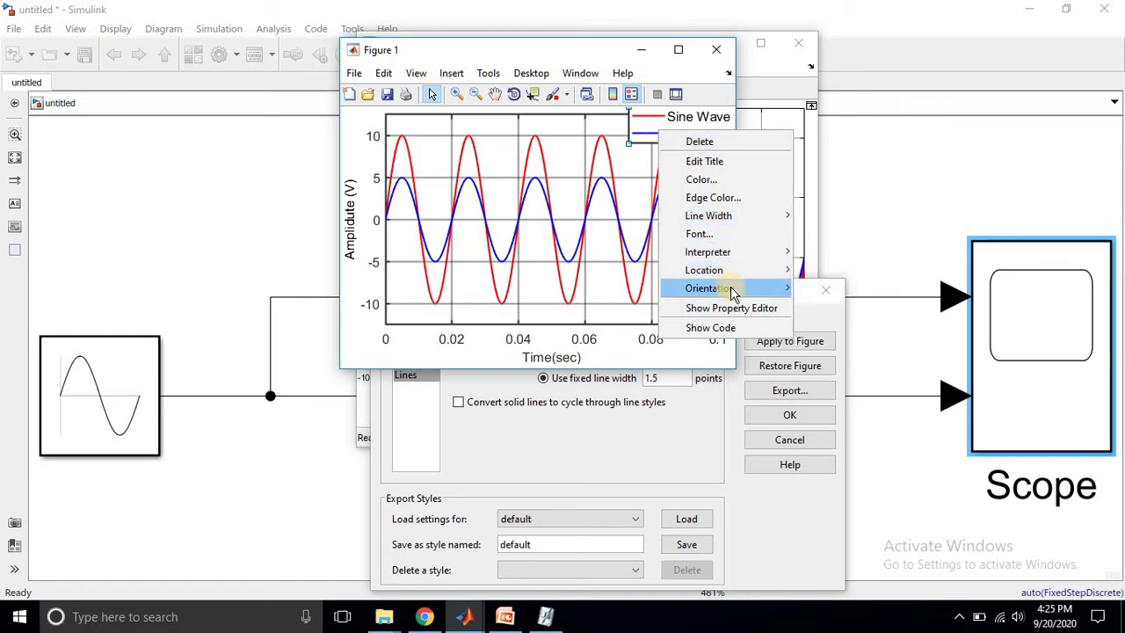
{"action": "mouse_move", "coordinate": [729, 294]}
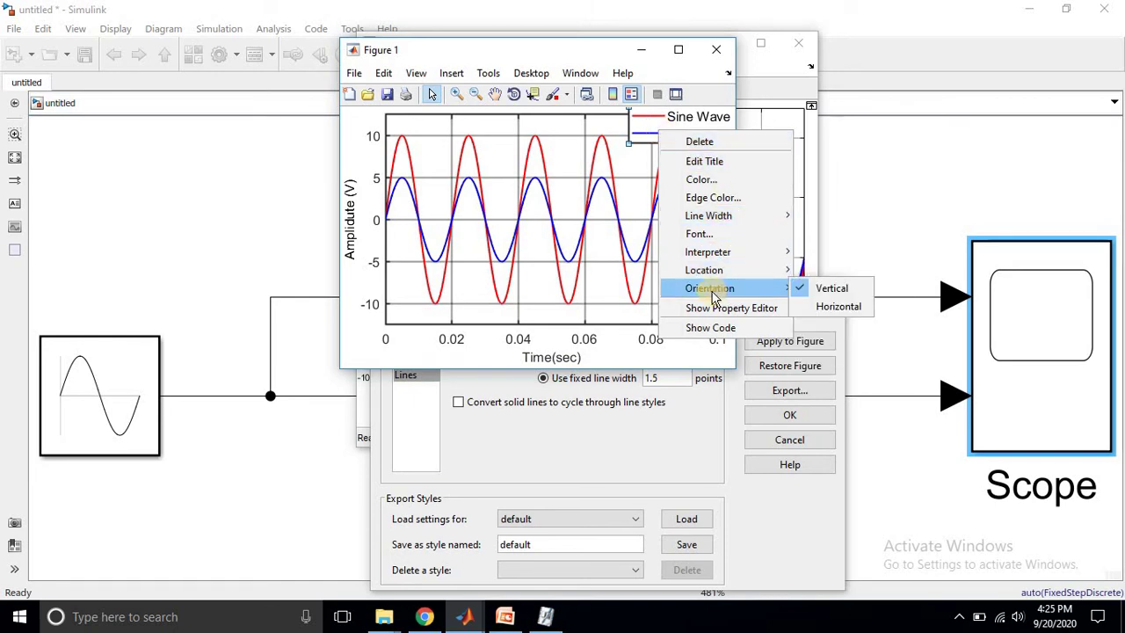
{"action": "left_click", "coordinate": [799, 308]}
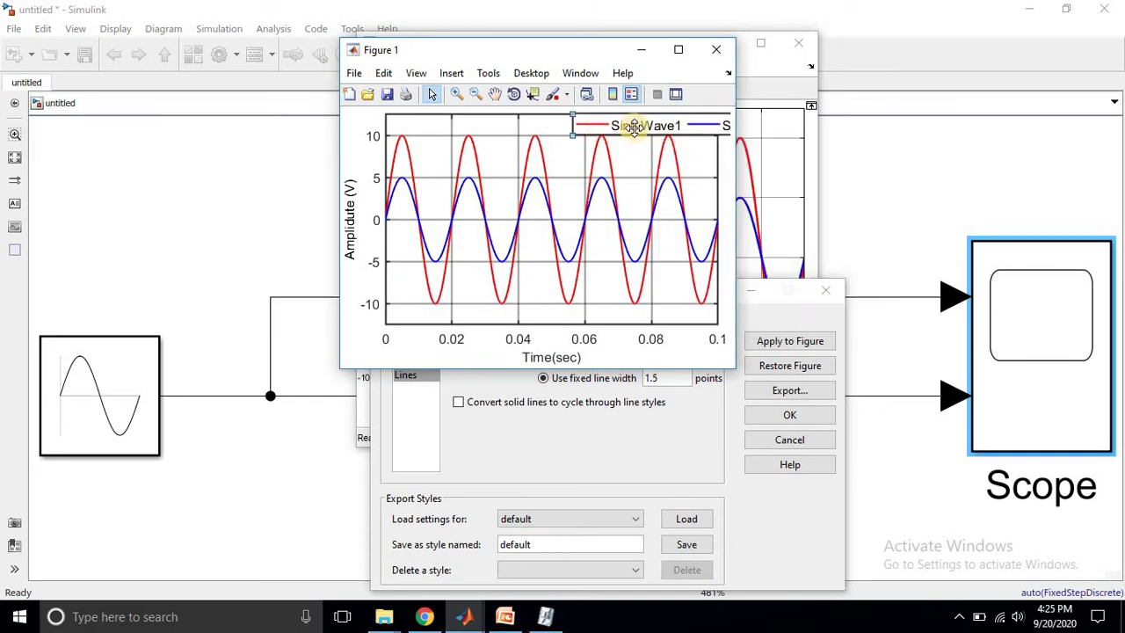
{"action": "left_click_drag", "start_coordinate": [634, 126], "coordinate": [524, 122]}
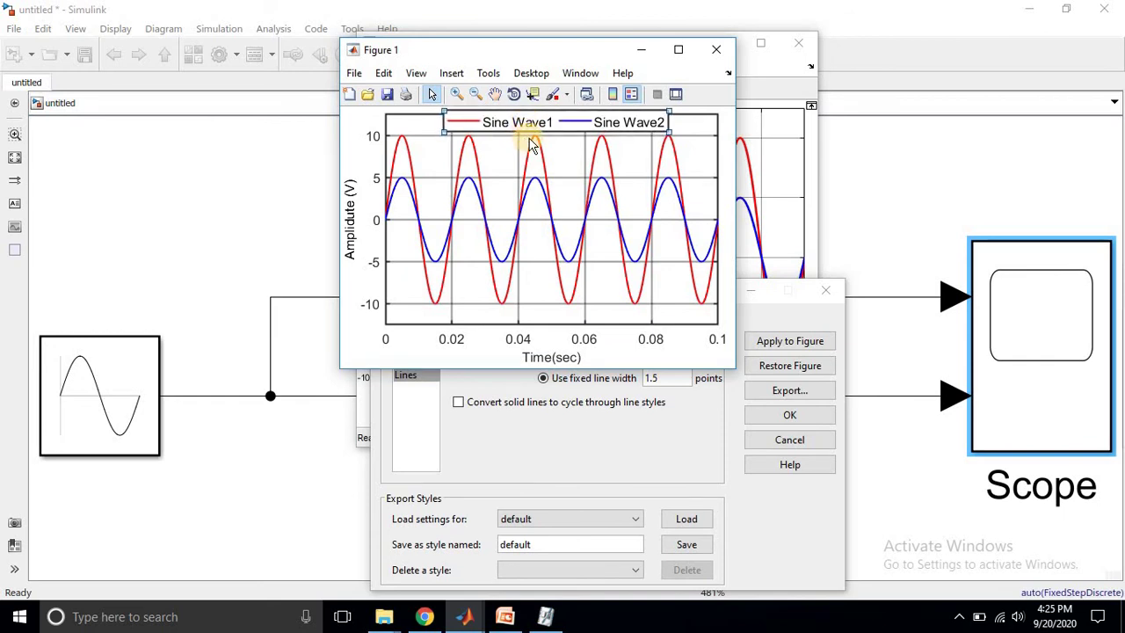
- Move the legend to the bottom centre of the axes, end plot editing, and arrange the figure and export setup windows side by side
{"action": "left_click_drag", "start_coordinate": [542, 121], "coordinate": [534, 316]}
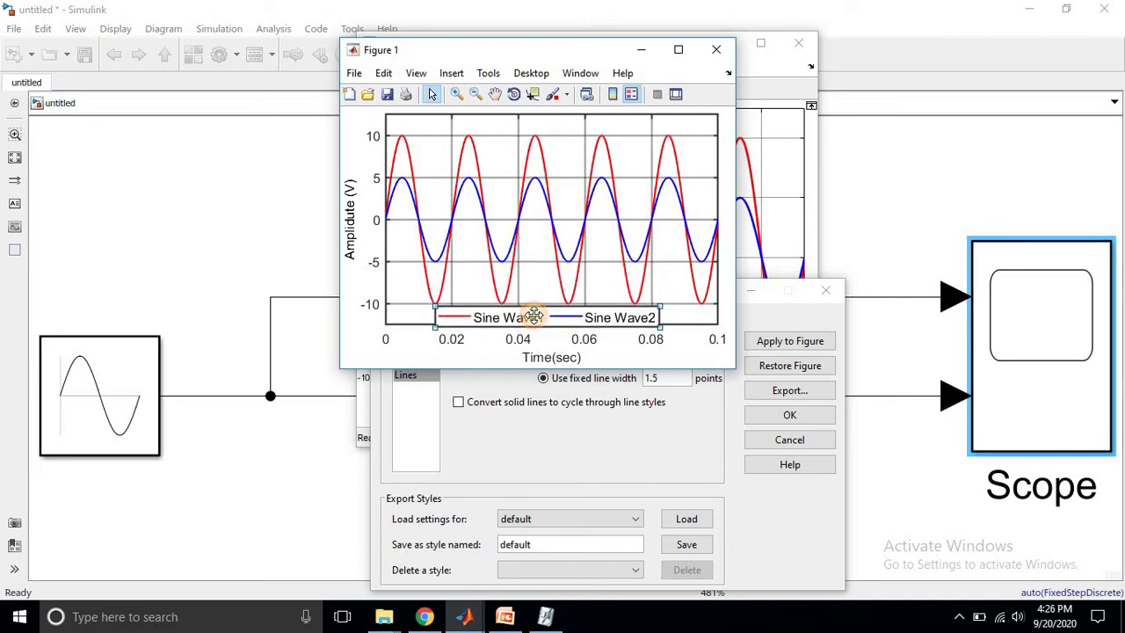
{"action": "left_click", "coordinate": [432, 95]}
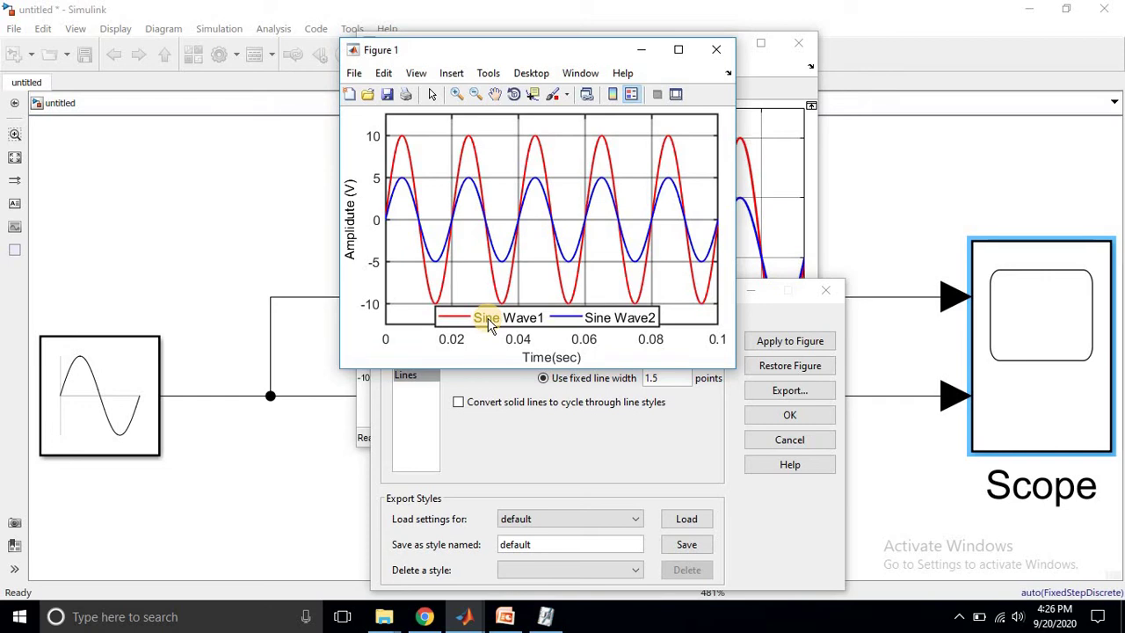
{"action": "left_click", "coordinate": [750, 307]}
{"action": "left_click_drag", "start_coordinate": [655, 290], "coordinate": [996, 143]}
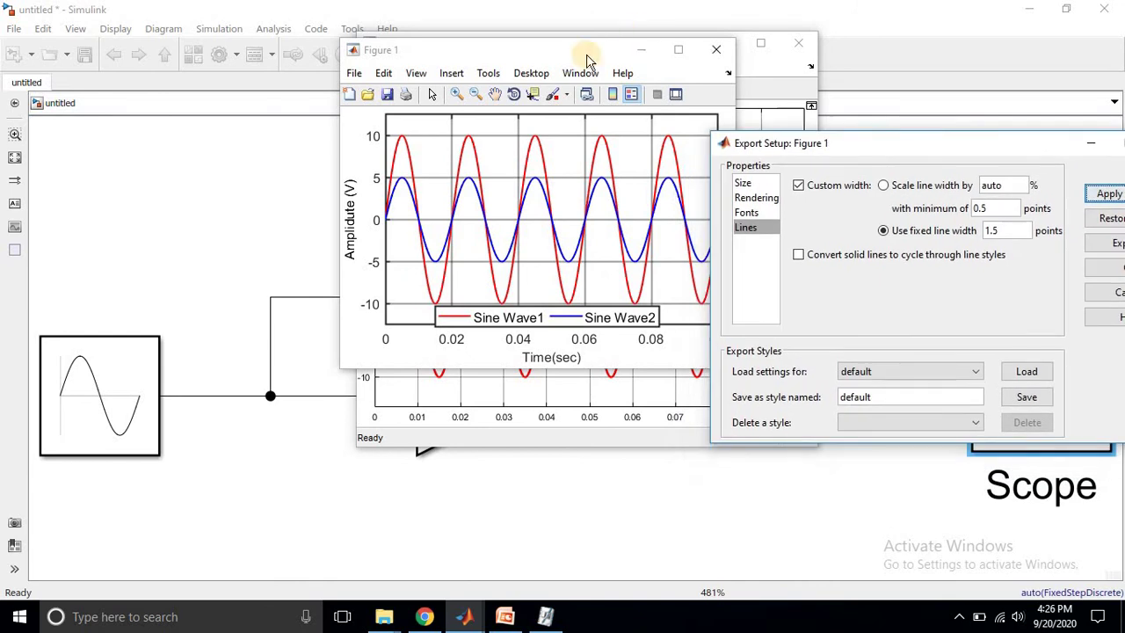
{"action": "left_click_drag", "start_coordinate": [547, 56], "coordinate": [332, 54]}
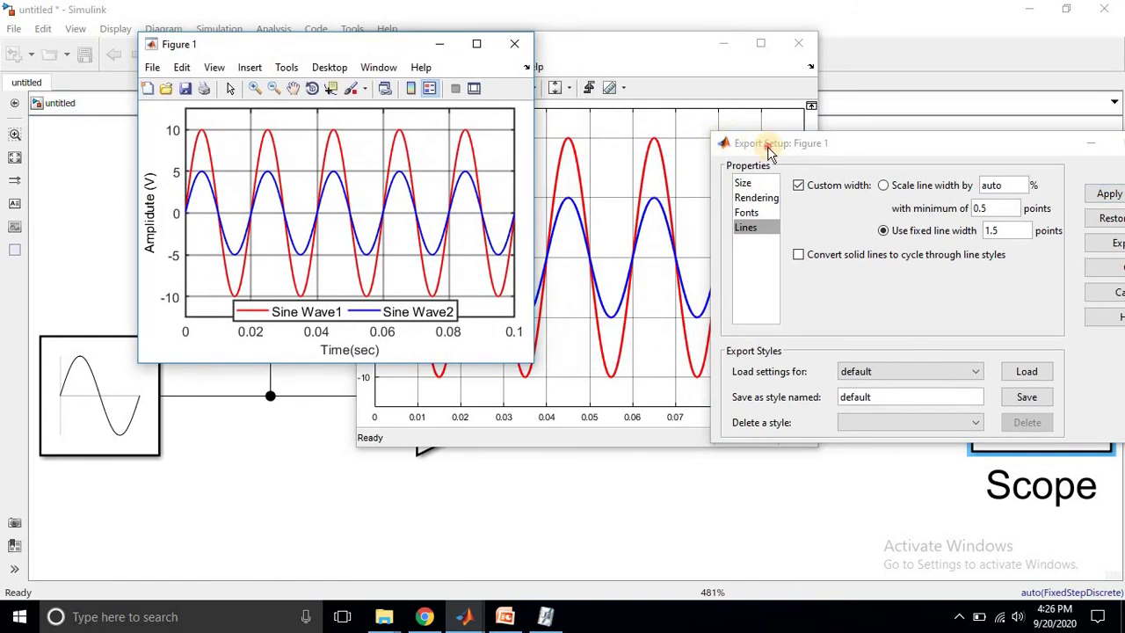
{"action": "left_click_drag", "start_coordinate": [769, 147], "coordinate": [620, 105]}
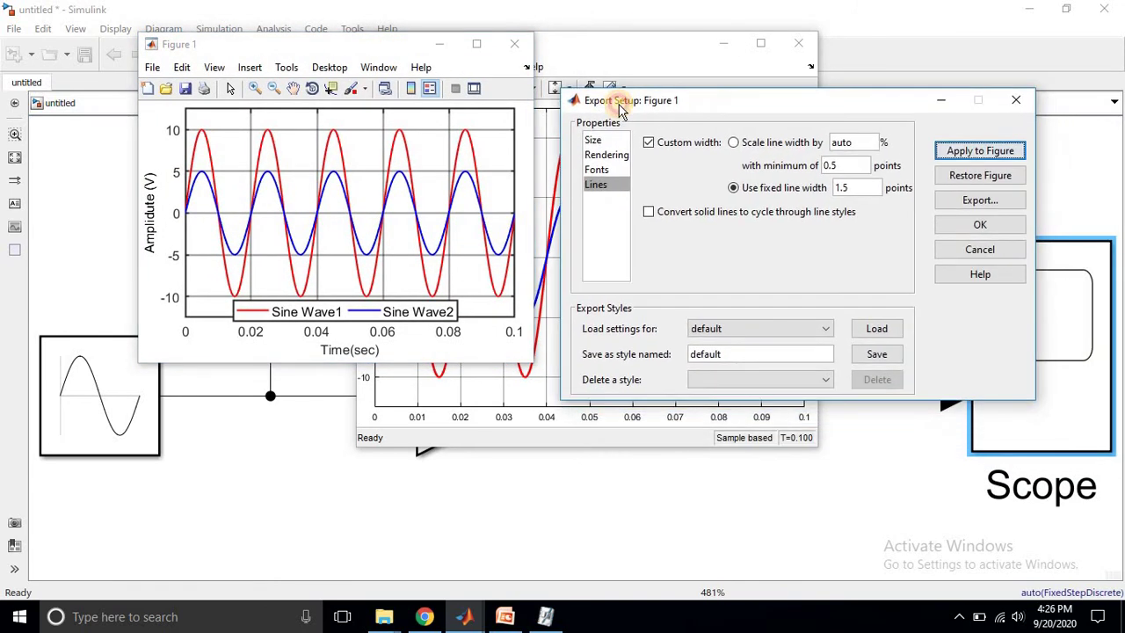
- Export the figure as fig1 in MATLAB Figure (*.fig) format
{"action": "left_click", "coordinate": [968, 204]}
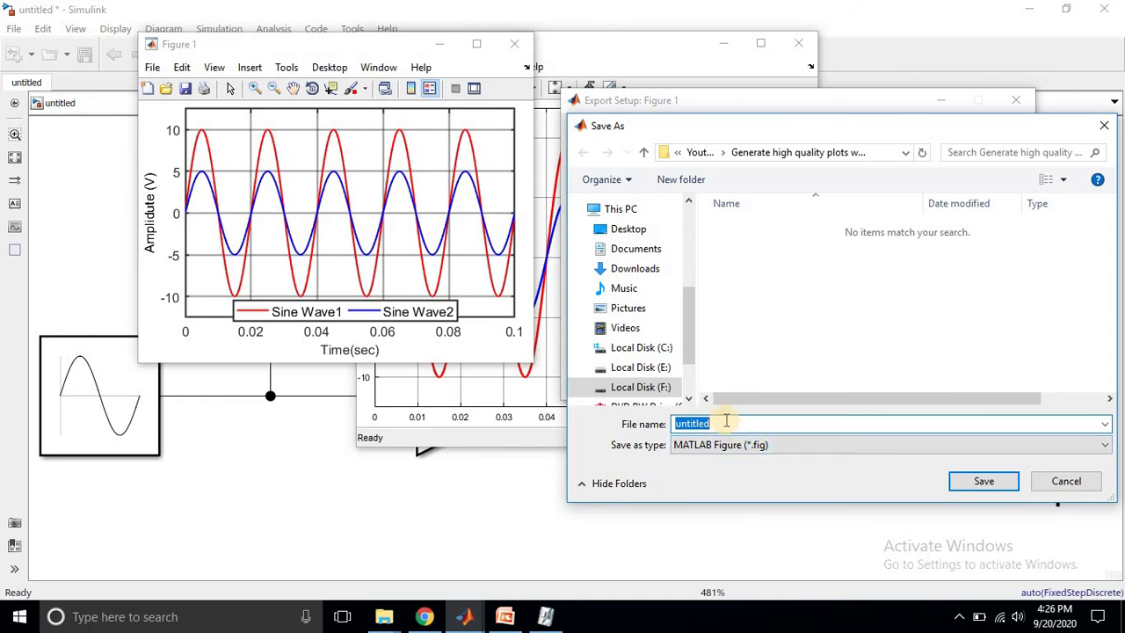
{"action": "type", "text": "fig1"}
{"action": "key", "text": "Return"}
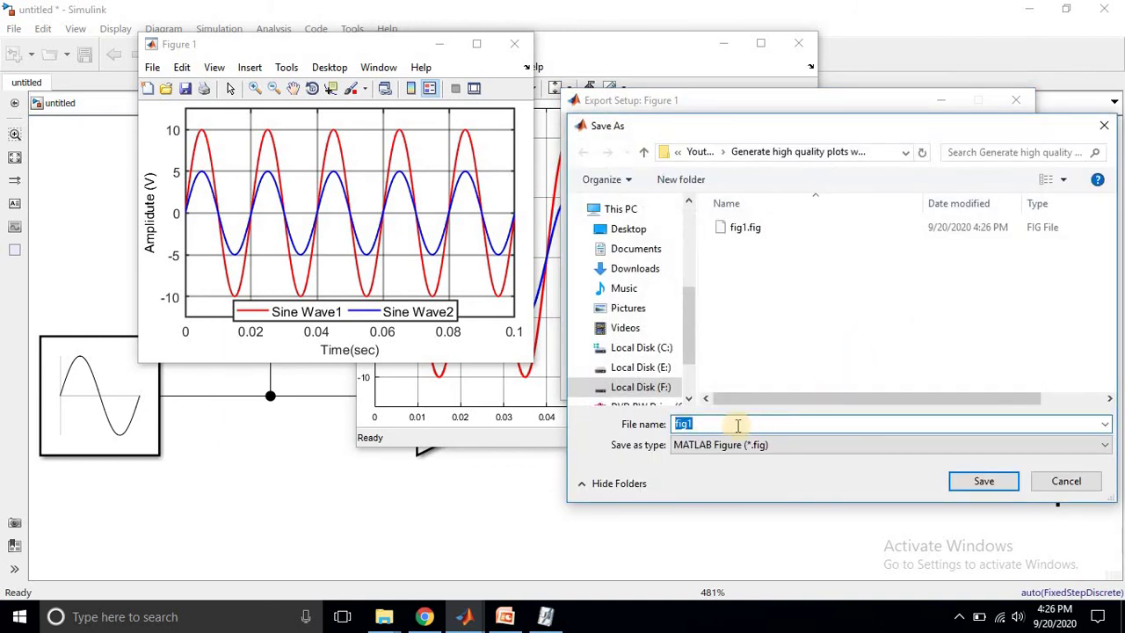
- Export the figure again under the name fig1 as an uncompressed TIFF image (*.tif)
{"action": "left_click", "coordinate": [782, 448]}
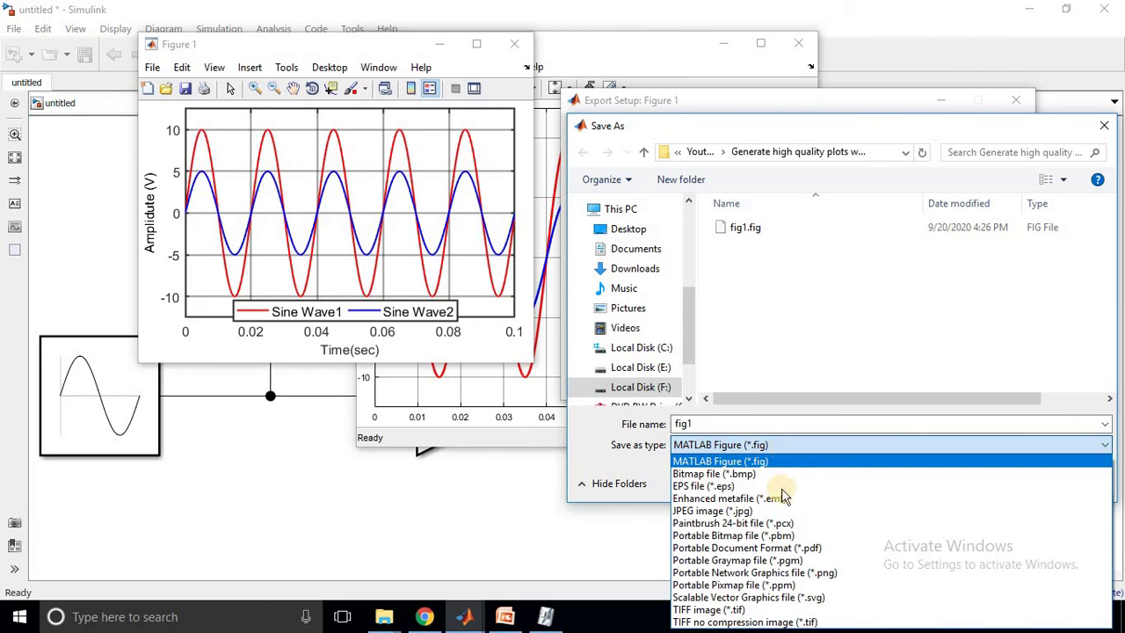
{"action": "left_click", "coordinate": [703, 622]}
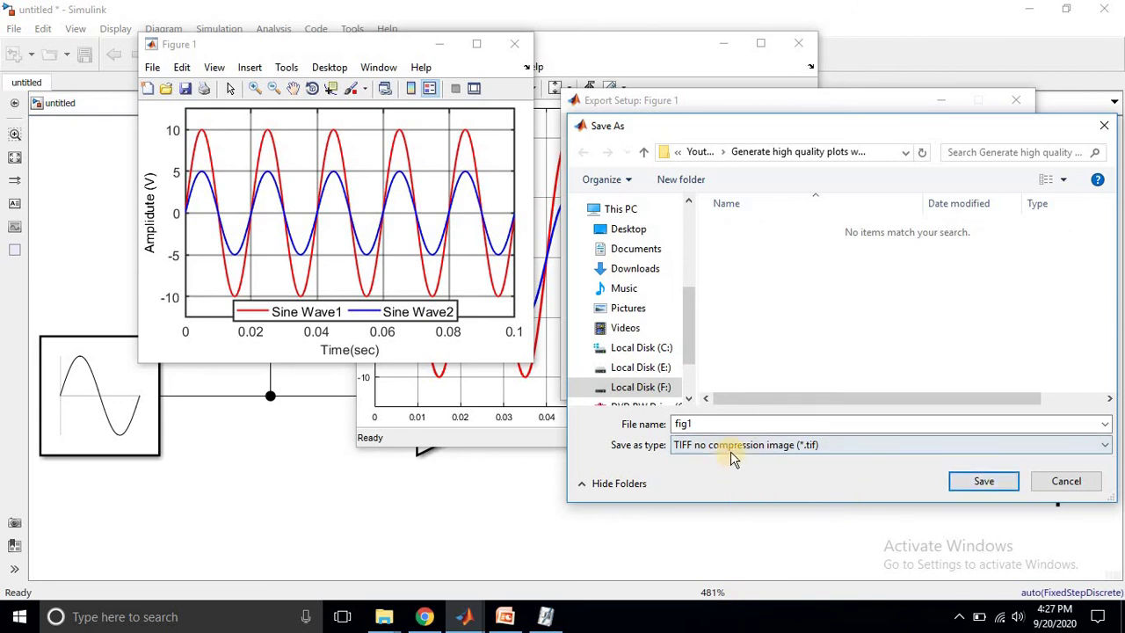
{"action": "left_click", "coordinate": [986, 483]}
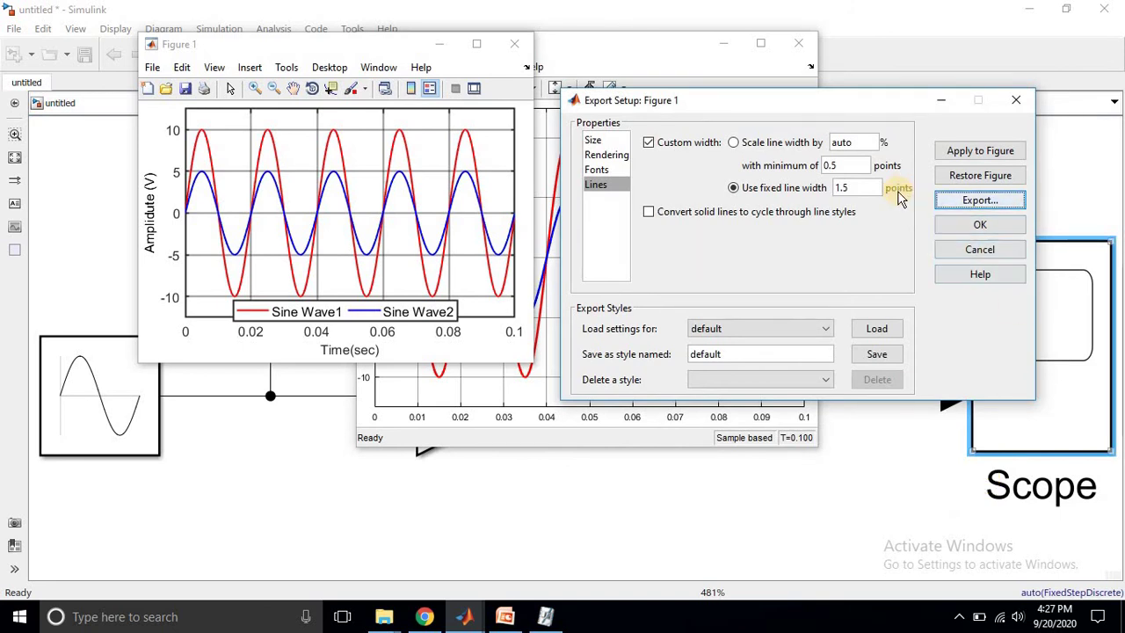
- Export the figure as a JPEG image (*.jpg) named fig1 and accept the export setup to close it
{"action": "left_click", "coordinate": [984, 202]}
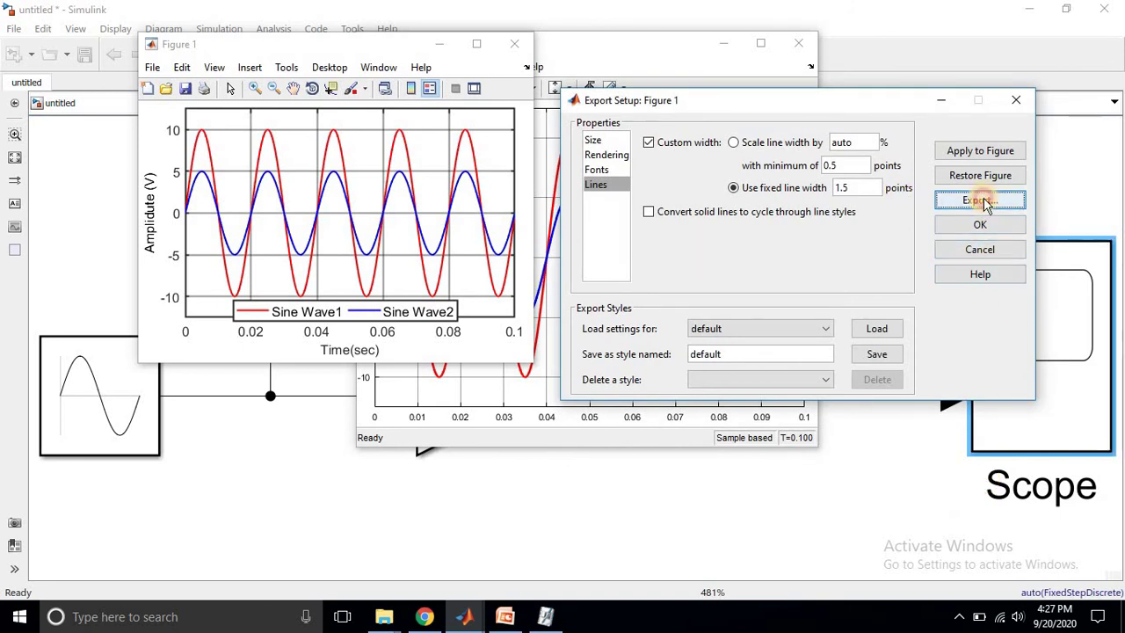
{"action": "left_click", "coordinate": [770, 445]}
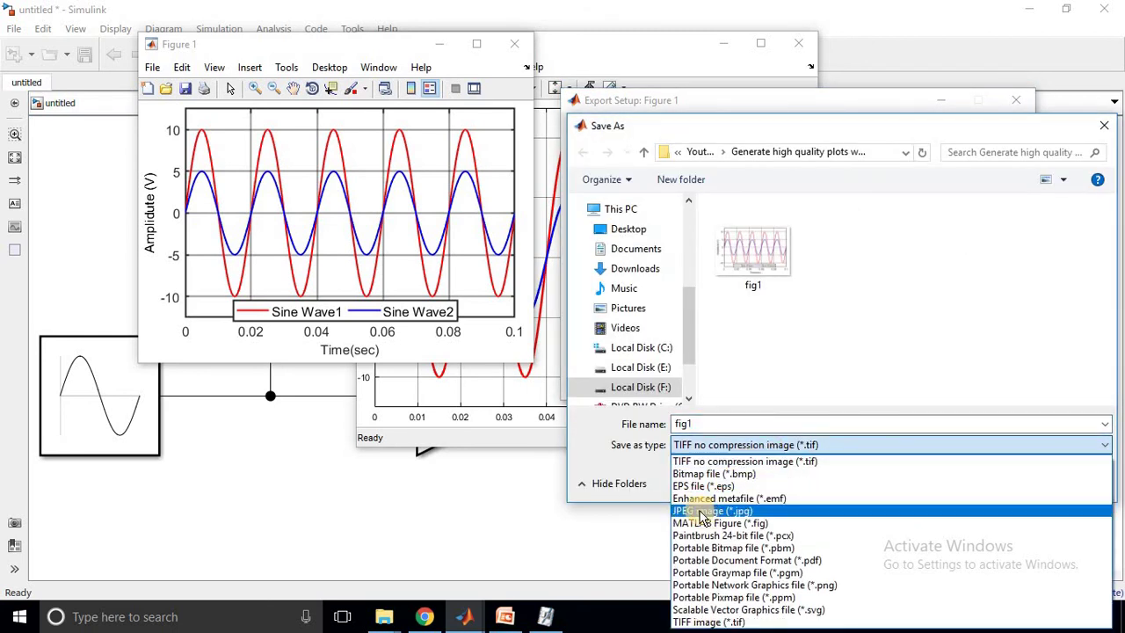
{"action": "left_click", "coordinate": [698, 511]}
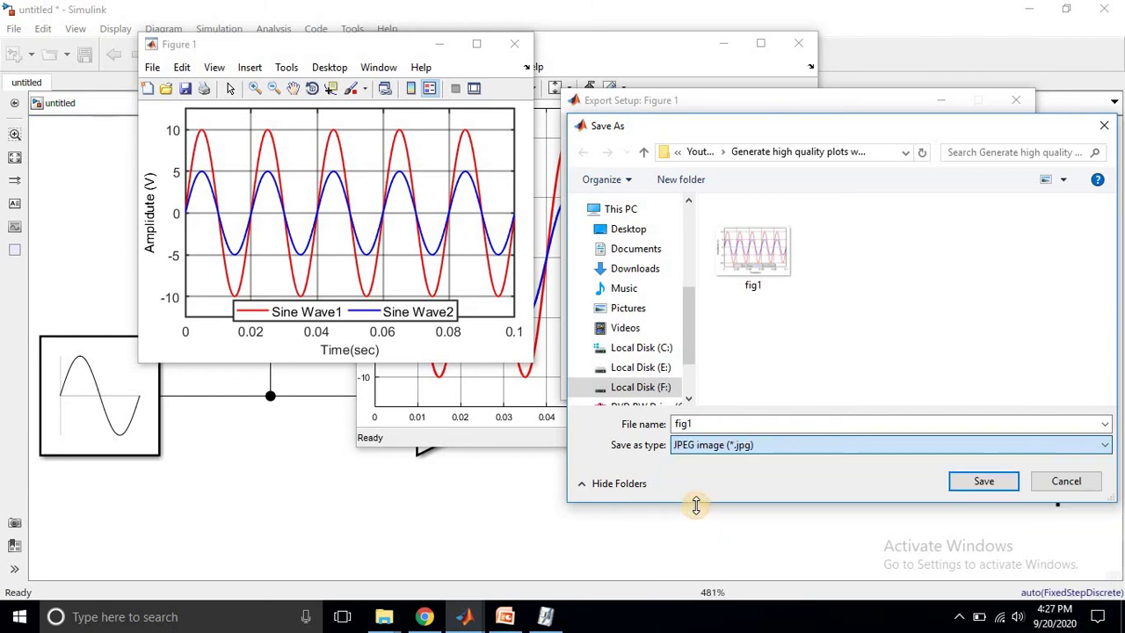
{"action": "left_click", "coordinate": [1001, 489]}
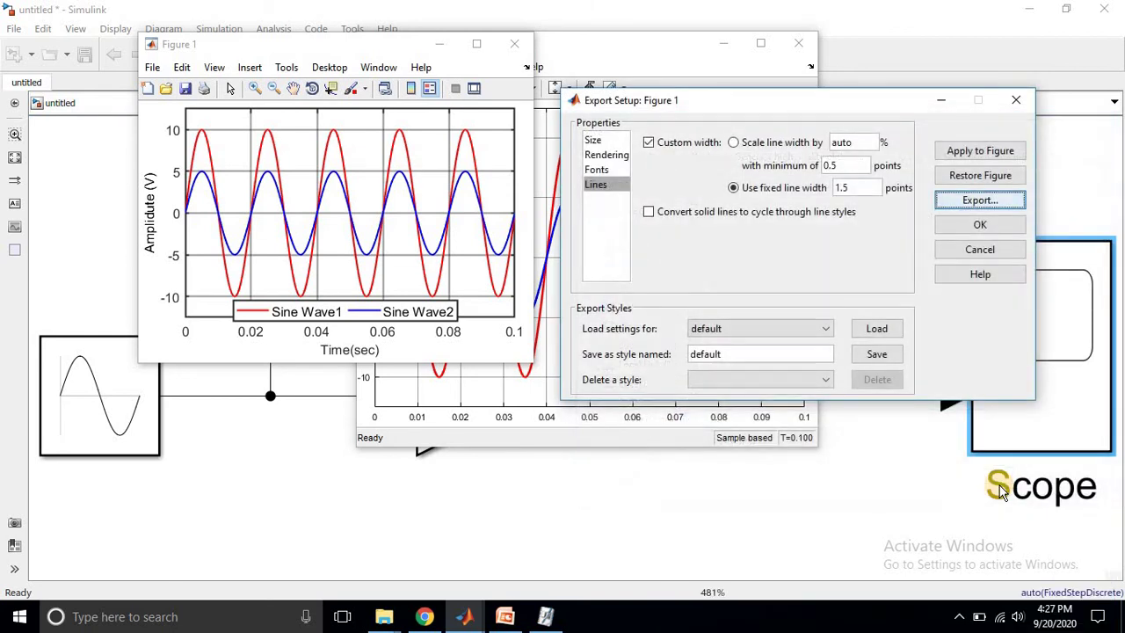
{"action": "left_click", "coordinate": [980, 225]}
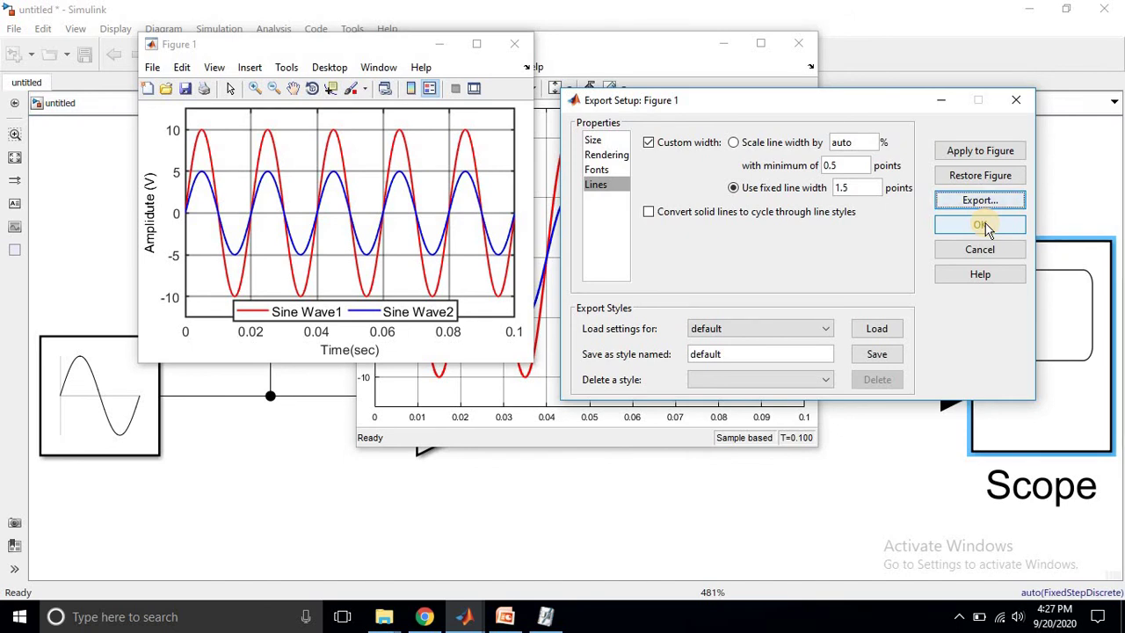
{"action": "left_click", "coordinate": [980, 225]}
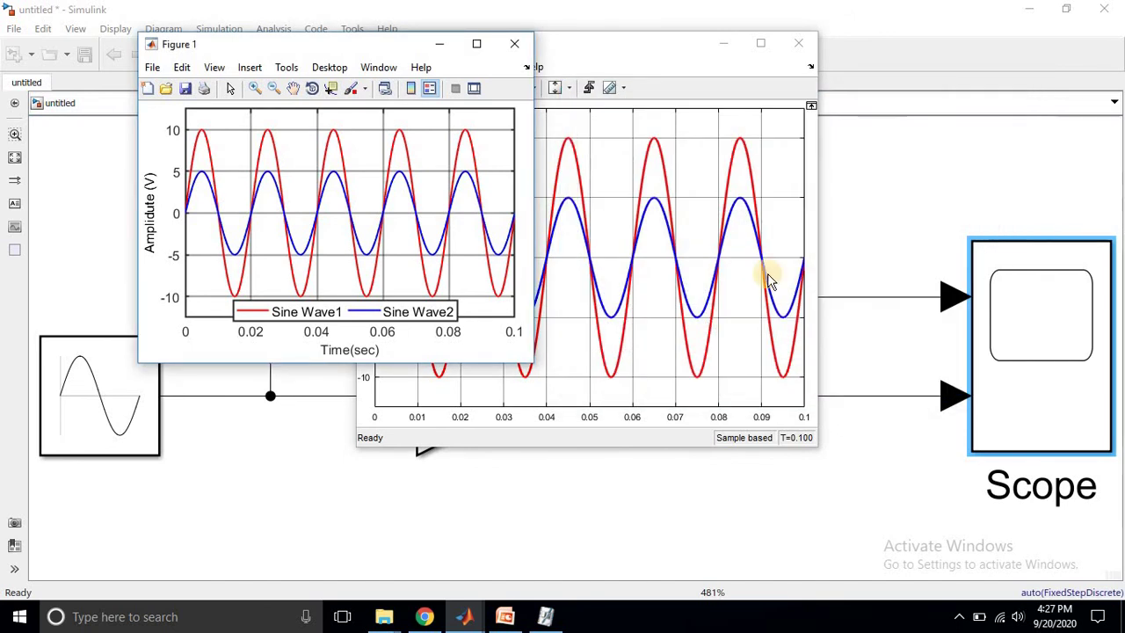
- Switch to File Explorer, bring up the "Generate high quality plots with MATLAB" folder full screen, and compare the exported fig1 JPG and TIF files
{"action": "mouse_move", "coordinate": [387, 618]}
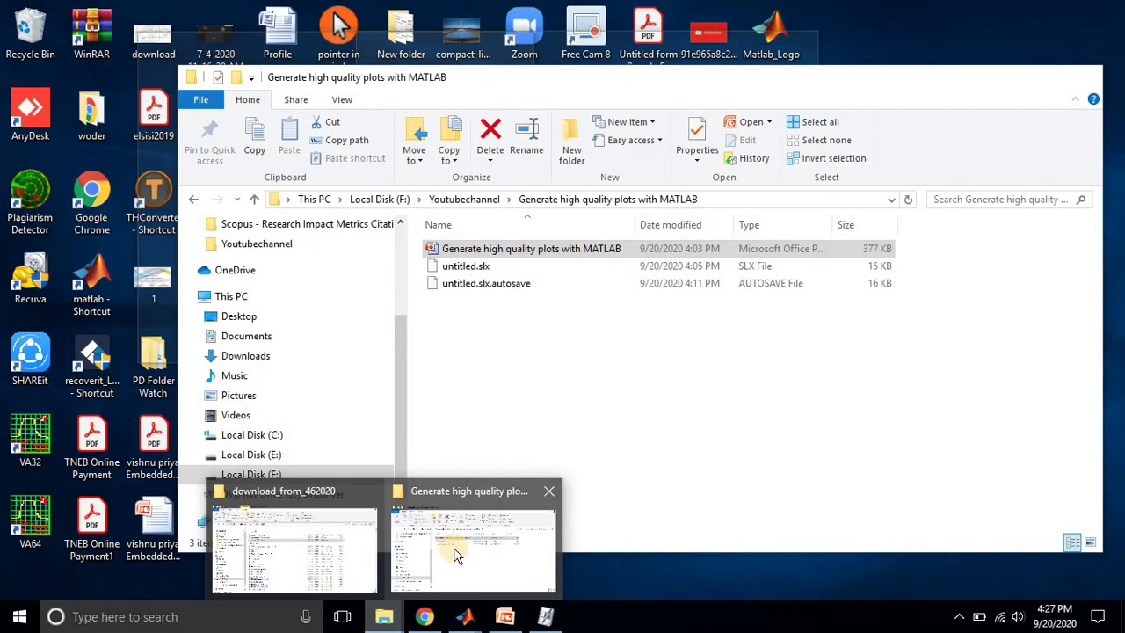
{"action": "left_click", "coordinate": [453, 554]}
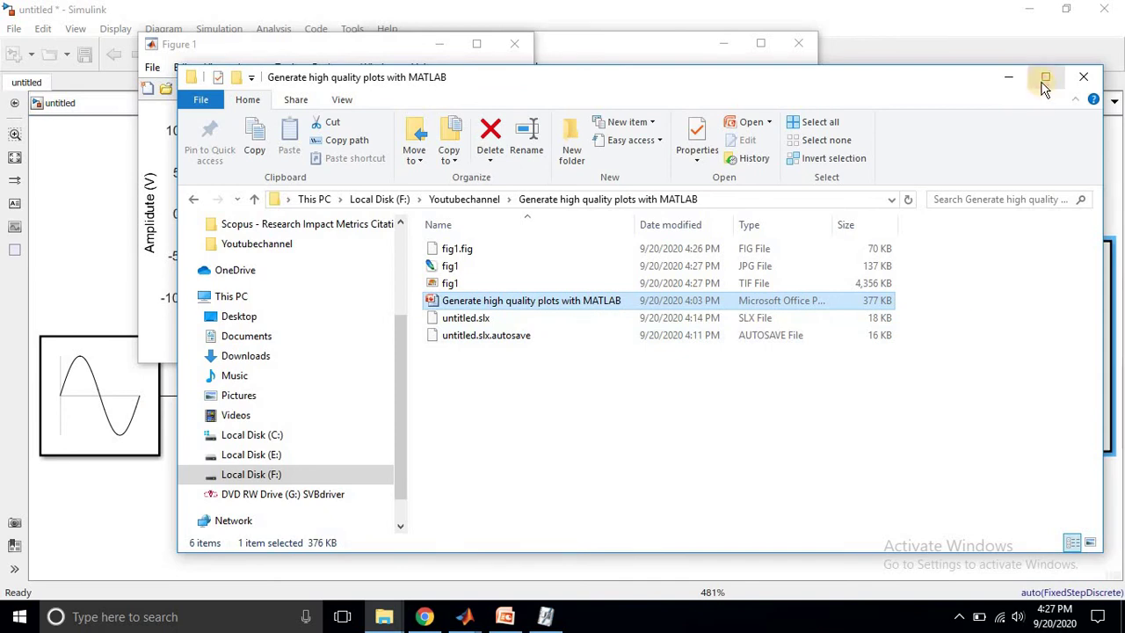
{"action": "left_click", "coordinate": [1044, 77]}
{"action": "left_click", "coordinate": [274, 213]}
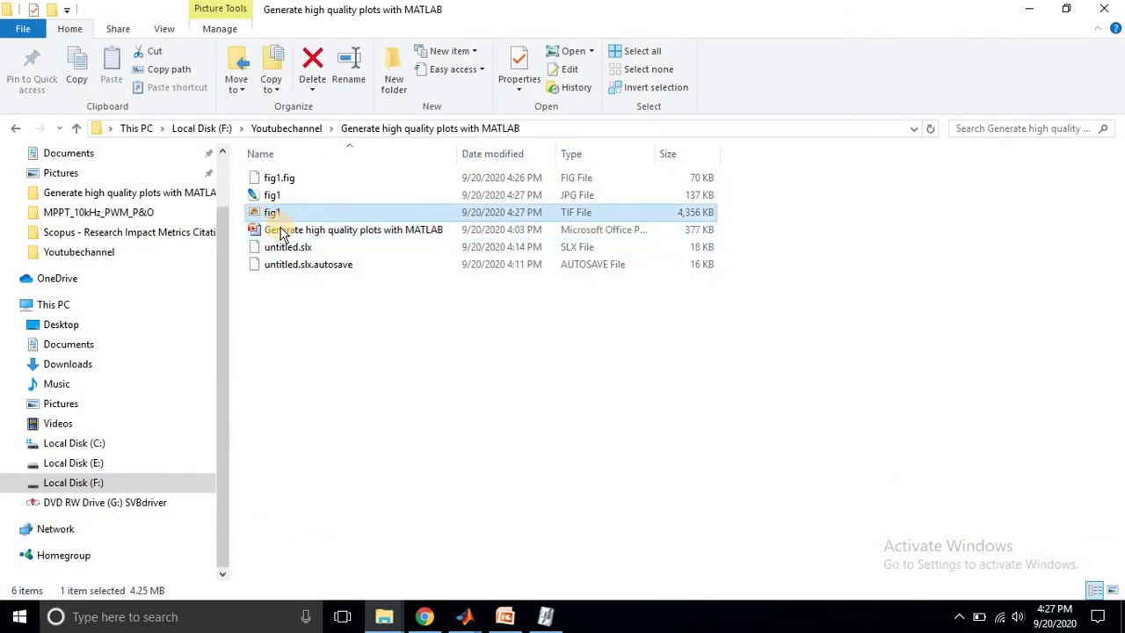
{"action": "left_click", "coordinate": [280, 197]}
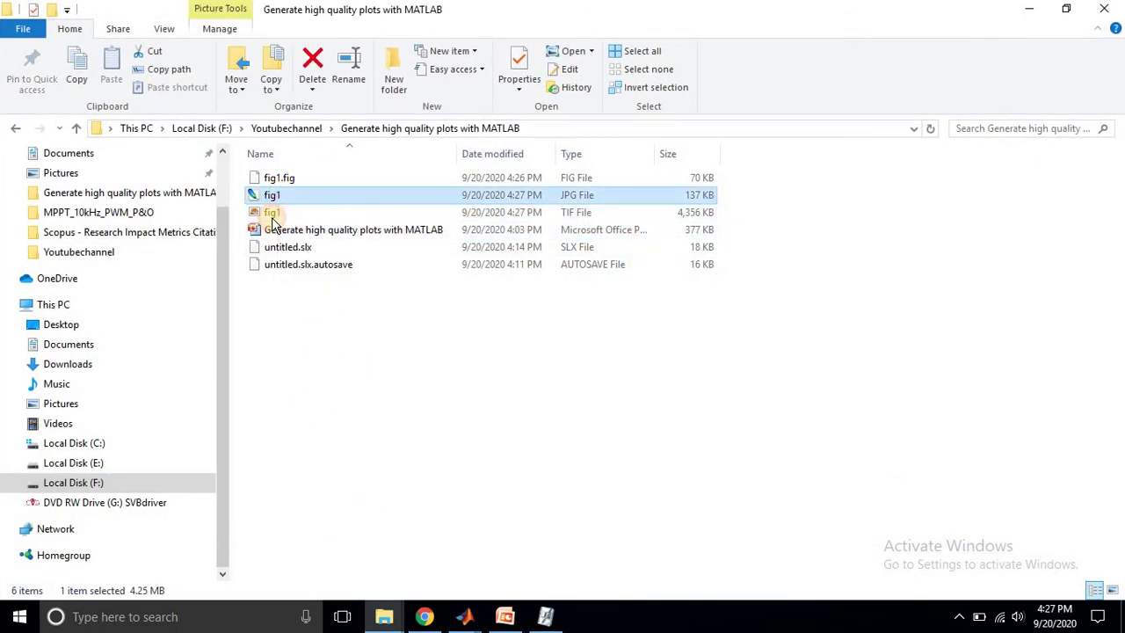
{"action": "left_click", "coordinate": [272, 220]}
{"action": "left_click", "coordinate": [275, 200]}
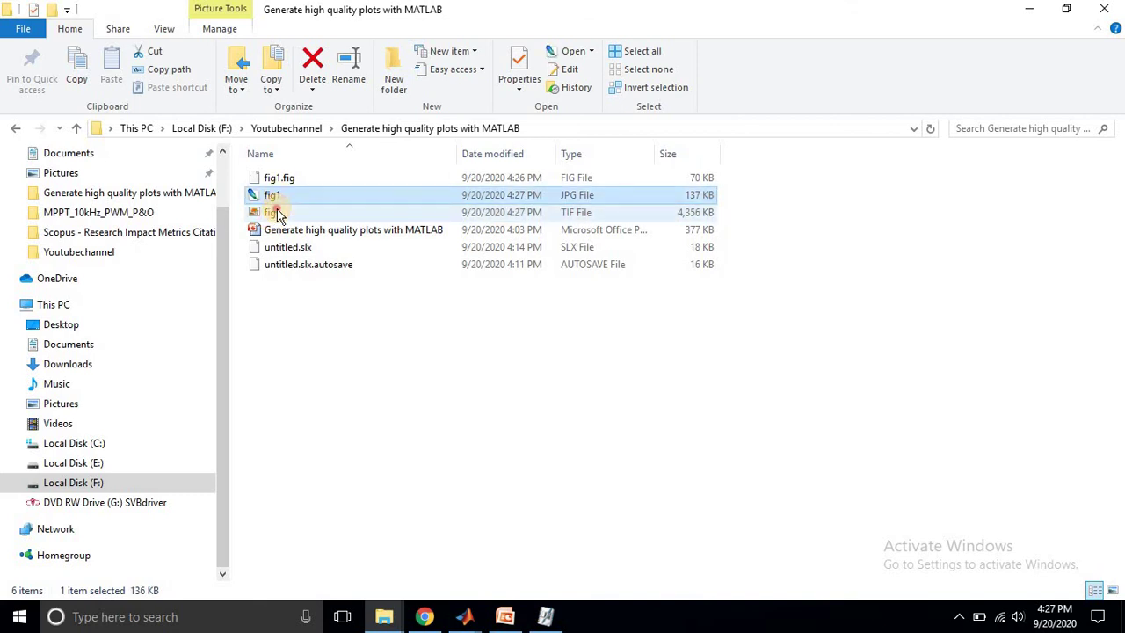
{"action": "left_click", "coordinate": [277, 217]}
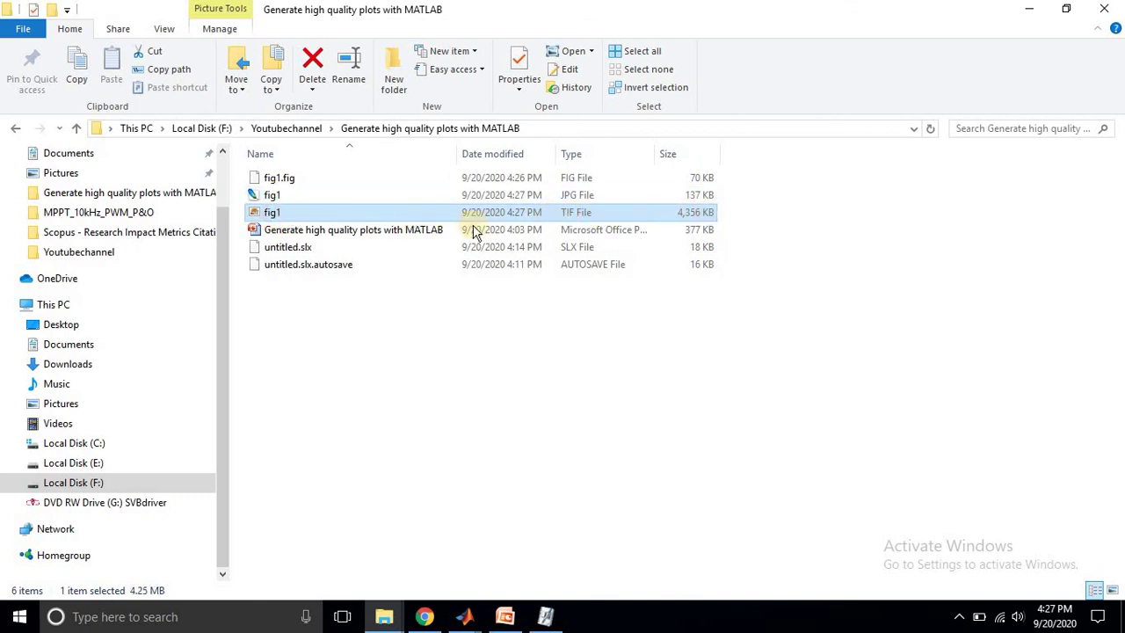
{"action": "mouse_move", "coordinate": [519, 219]}
- Open the fig1 TIF image in Windows Photo Viewer, maximize it, and inspect the plot quality at actual size
{"action": "left_click", "coordinate": [290, 217]}
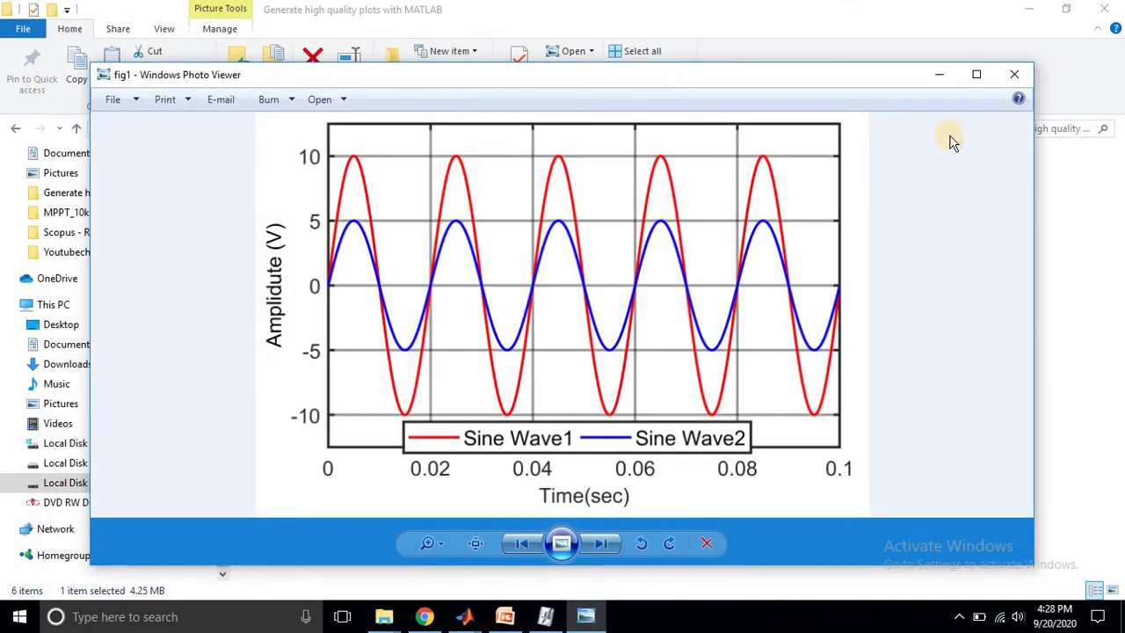
{"action": "left_click", "coordinate": [976, 75]}
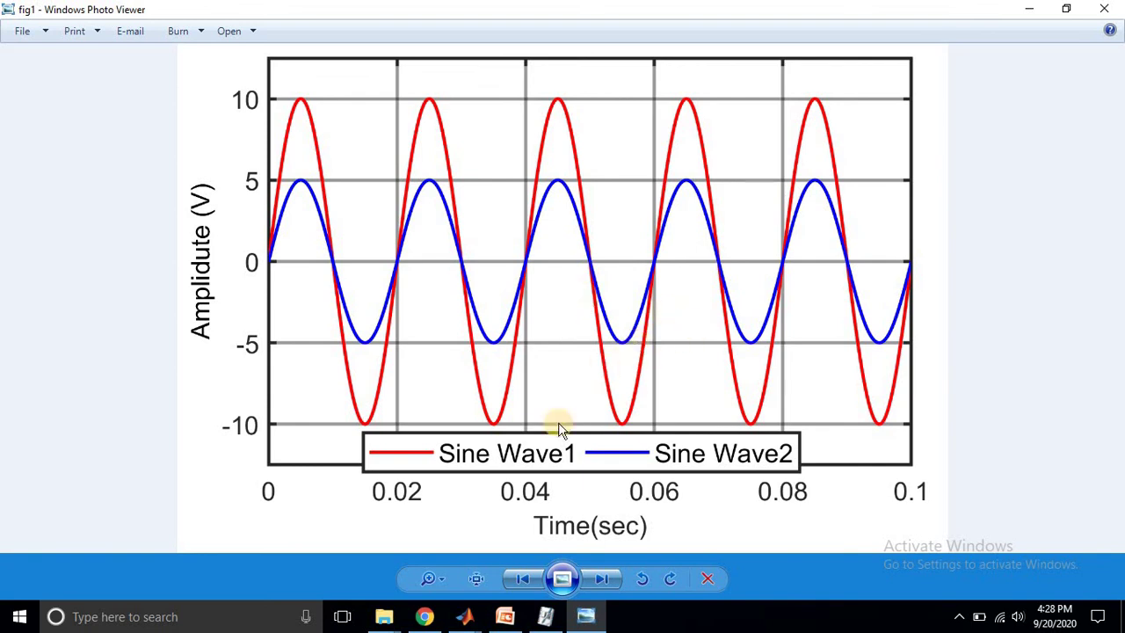
{"action": "left_click", "coordinate": [477, 576]}
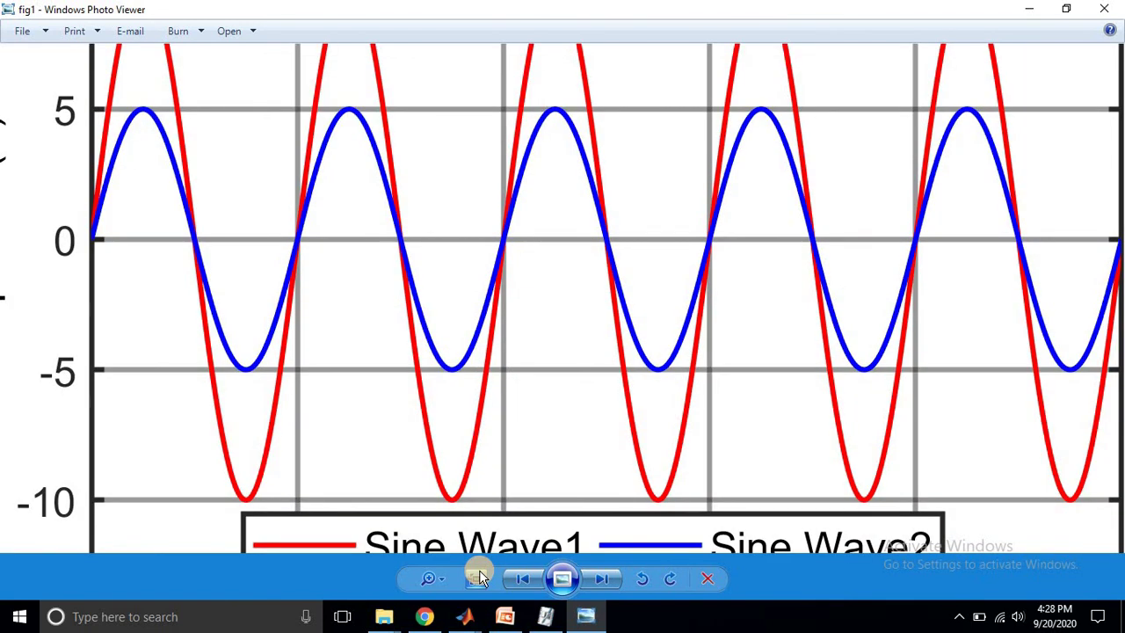
{"action": "left_click_drag", "start_coordinate": [477, 246], "coordinate": [565, 252]}
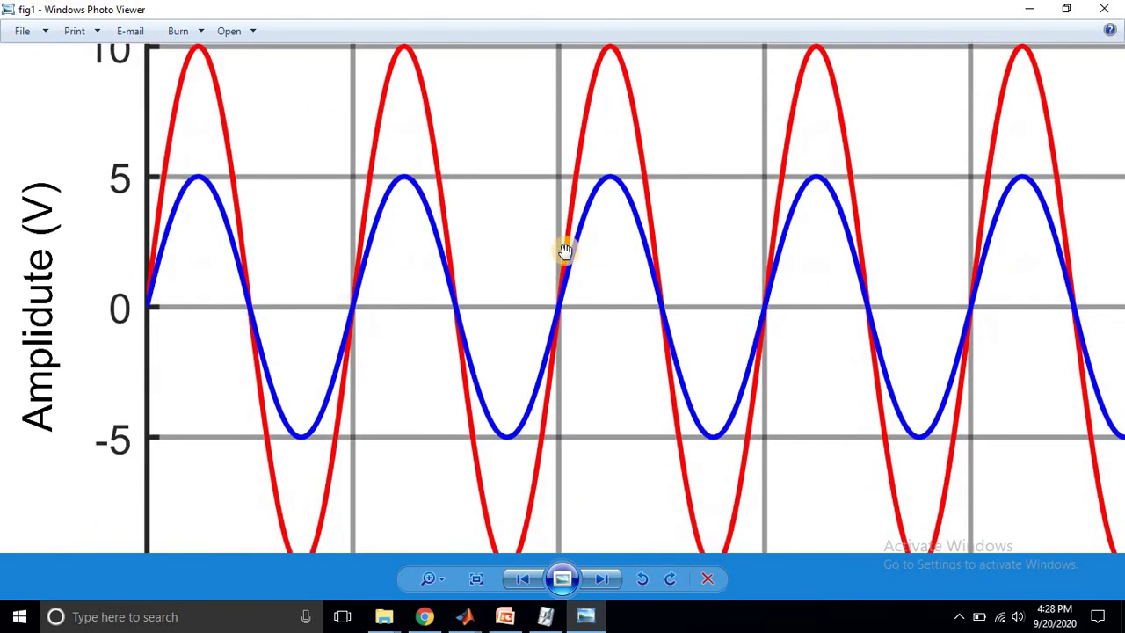
{"action": "scroll", "coordinate": [642, 344], "scroll_direction": "down", "scroll_amount": 3}
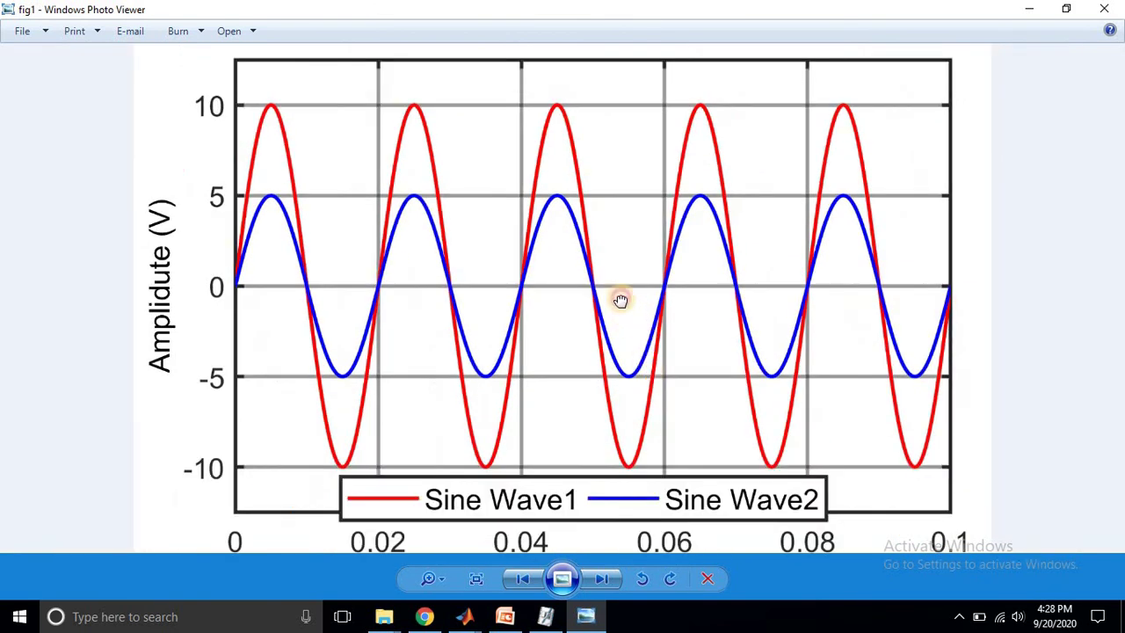
{"action": "scroll", "coordinate": [620, 301], "scroll_direction": "down", "scroll_amount": 2}
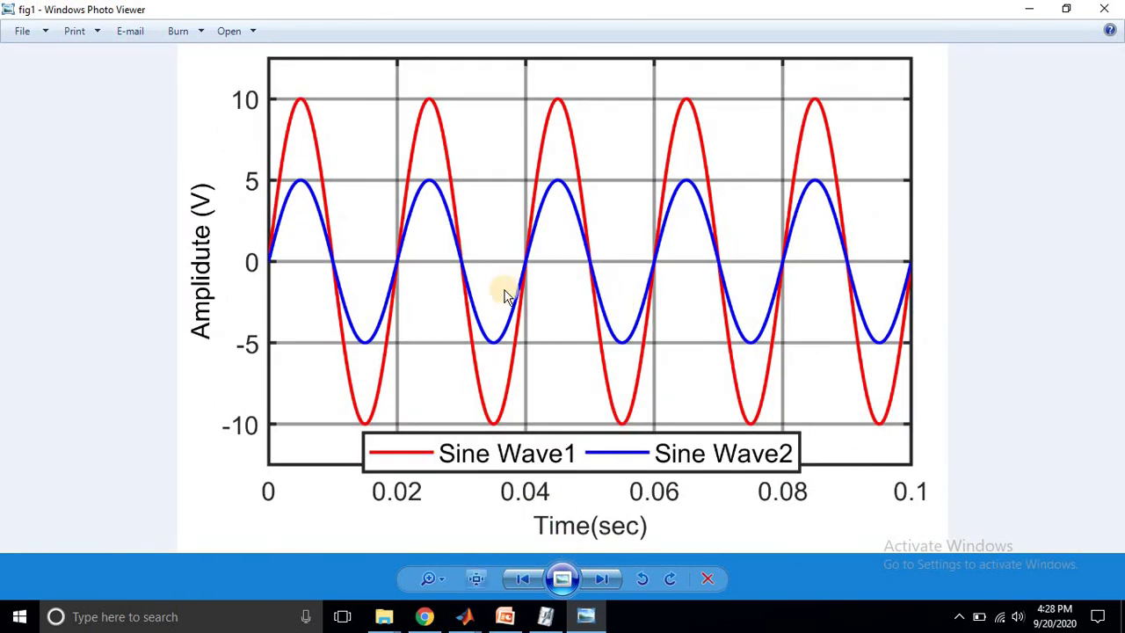
- Check the dimensions and the horizontal and vertical resolution in the TIF image's detailed properties, and close them
{"action": "right_click", "coordinate": [512, 267]}
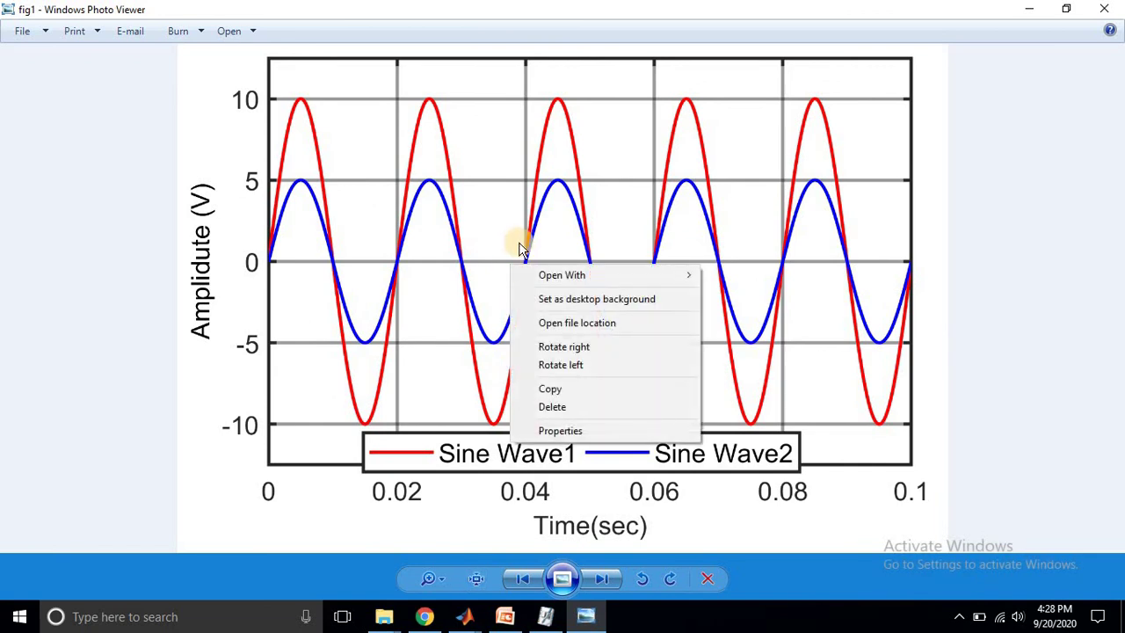
{"action": "left_click", "coordinate": [556, 434]}
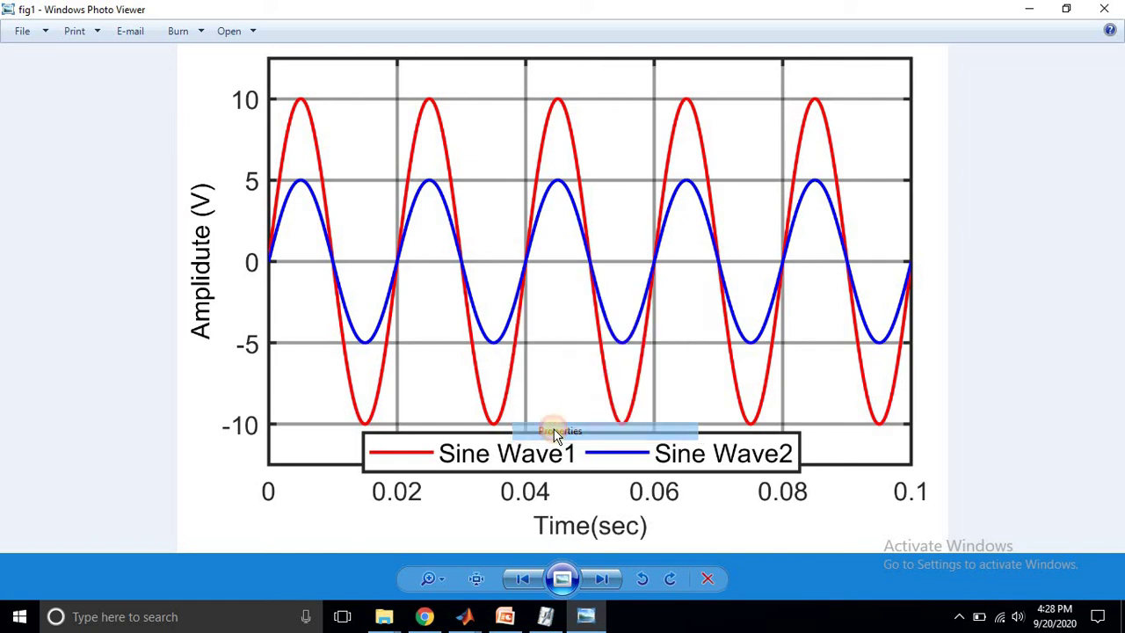
{"action": "left_click_drag", "start_coordinate": [563, 127], "coordinate": [520, 46]}
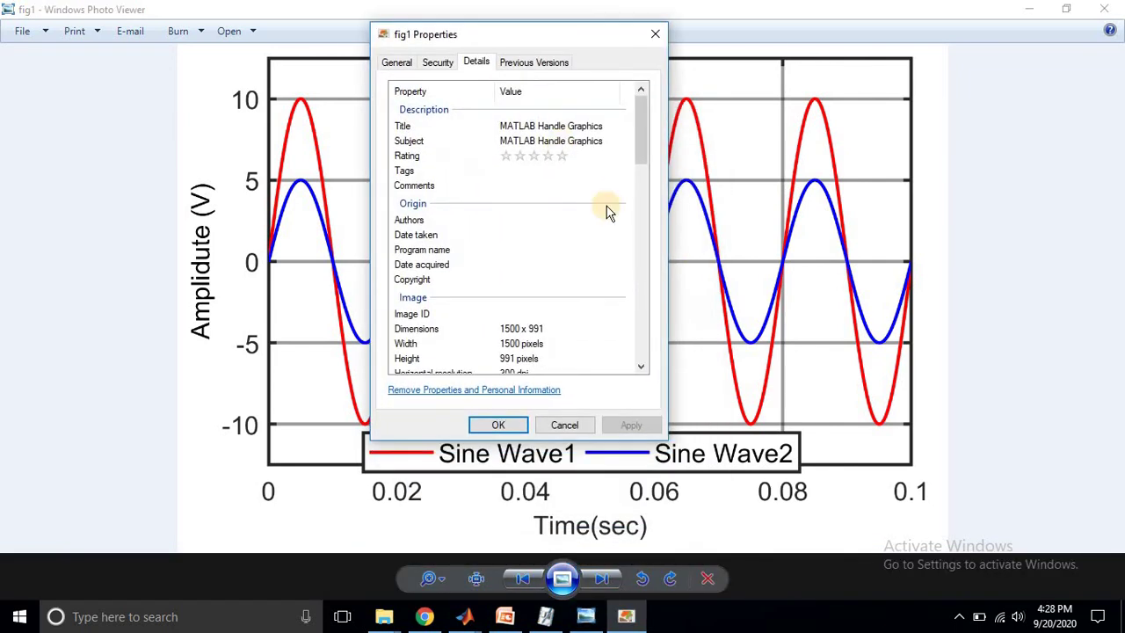
{"action": "left_click_drag", "start_coordinate": [636, 154], "coordinate": [637, 195]}
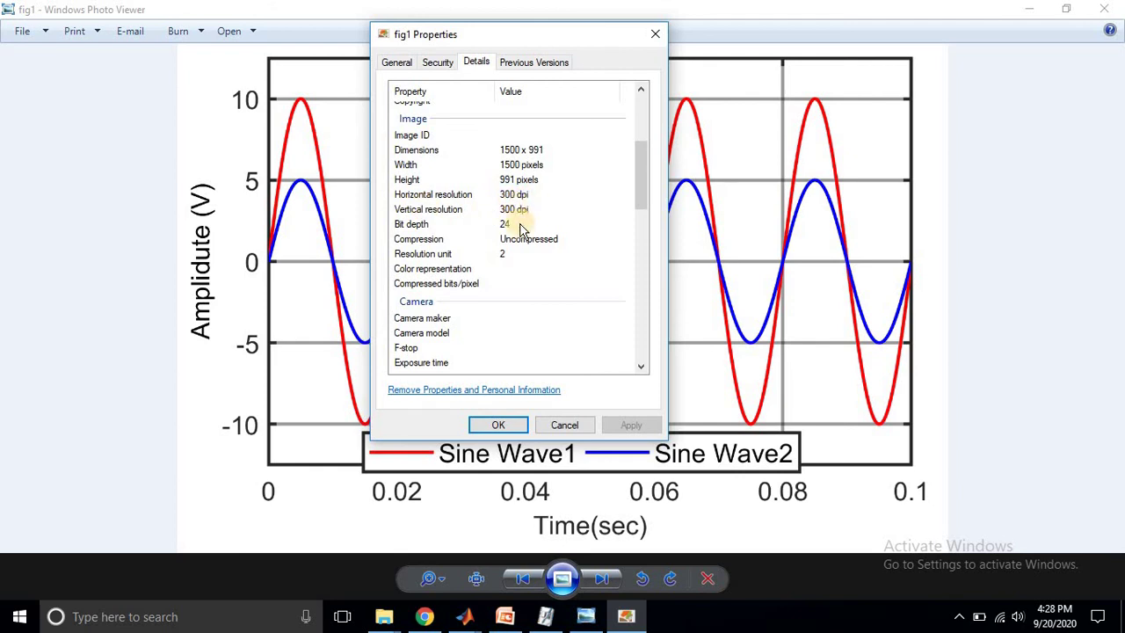
{"action": "left_click", "coordinate": [498, 426]}
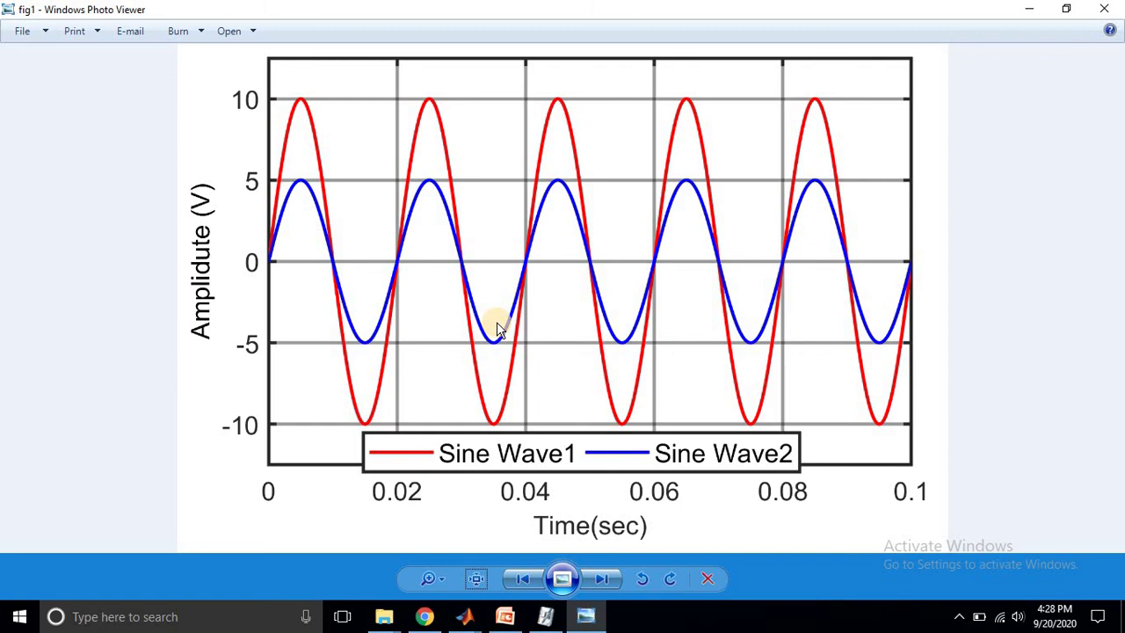
- Close the image viewer, switch to PowerPoint, and delete the old scope plot picture from slide 4
{"action": "left_click", "coordinate": [1104, 20]}
{"action": "left_click", "coordinate": [504, 616]}
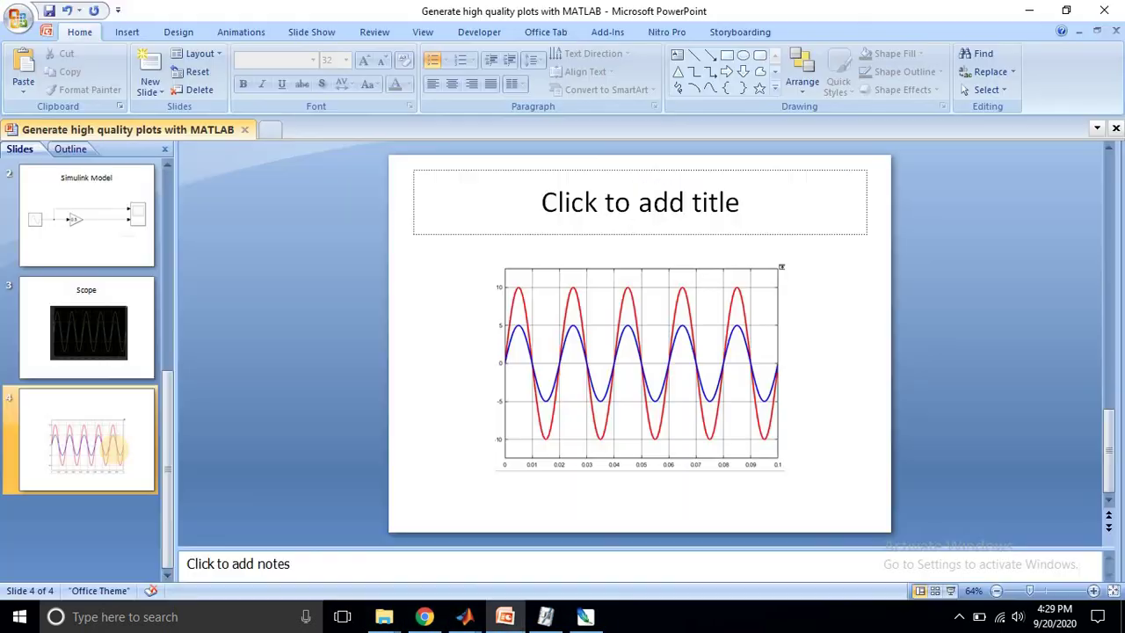
{"action": "left_click", "coordinate": [538, 351]}
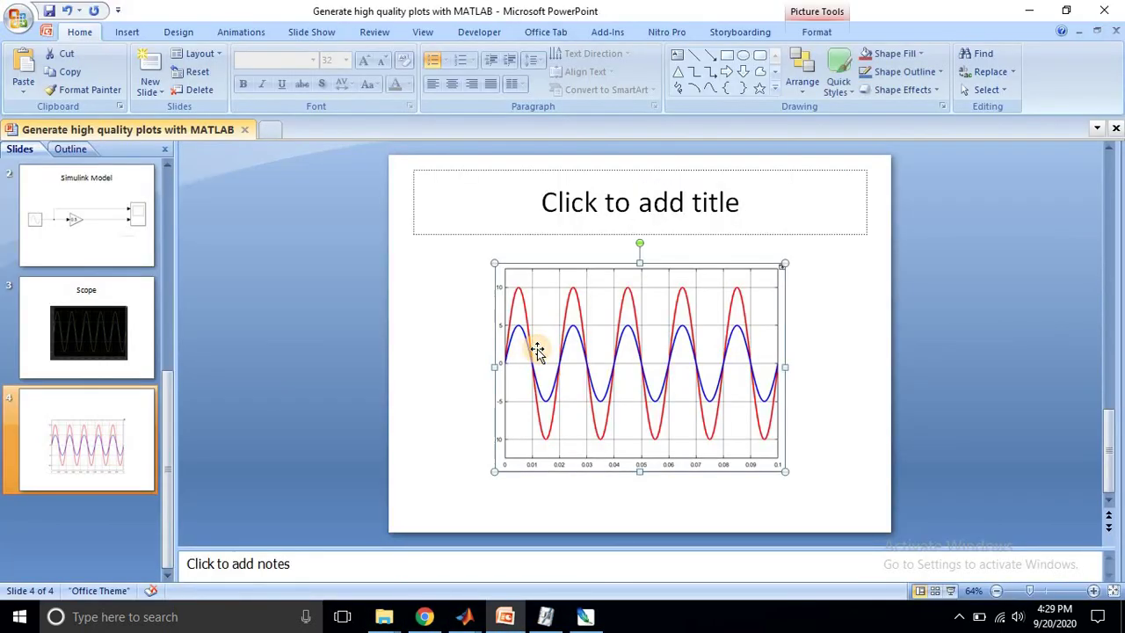
{"action": "key", "text": "Delete"}
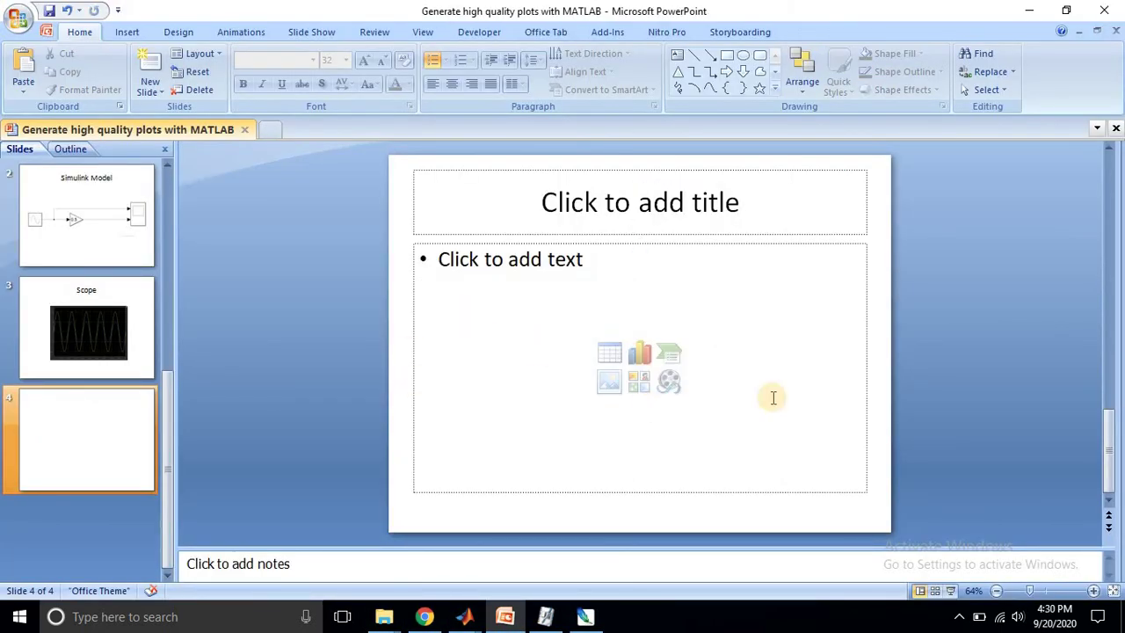
- Insert the fig1 TIF picture from the "Generate high quality plots with MATLAB" folder into slide 4
{"action": "left_click", "coordinate": [126, 33]}
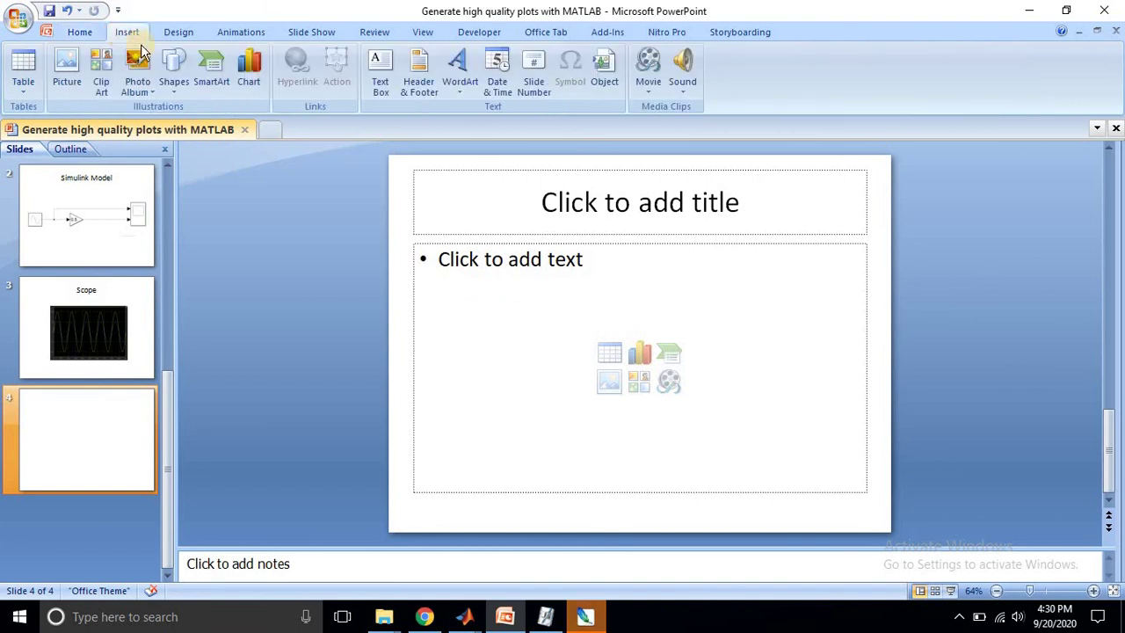
{"action": "left_click", "coordinate": [67, 66]}
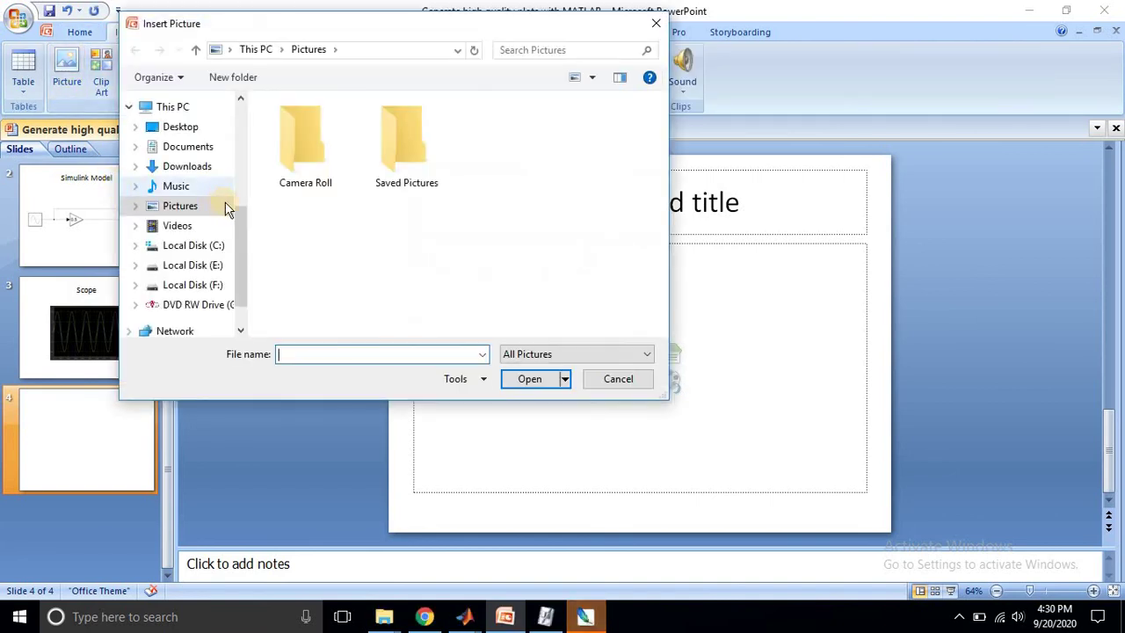
{"action": "scroll", "coordinate": [221, 206], "scroll_direction": "up", "scroll_amount": 3}
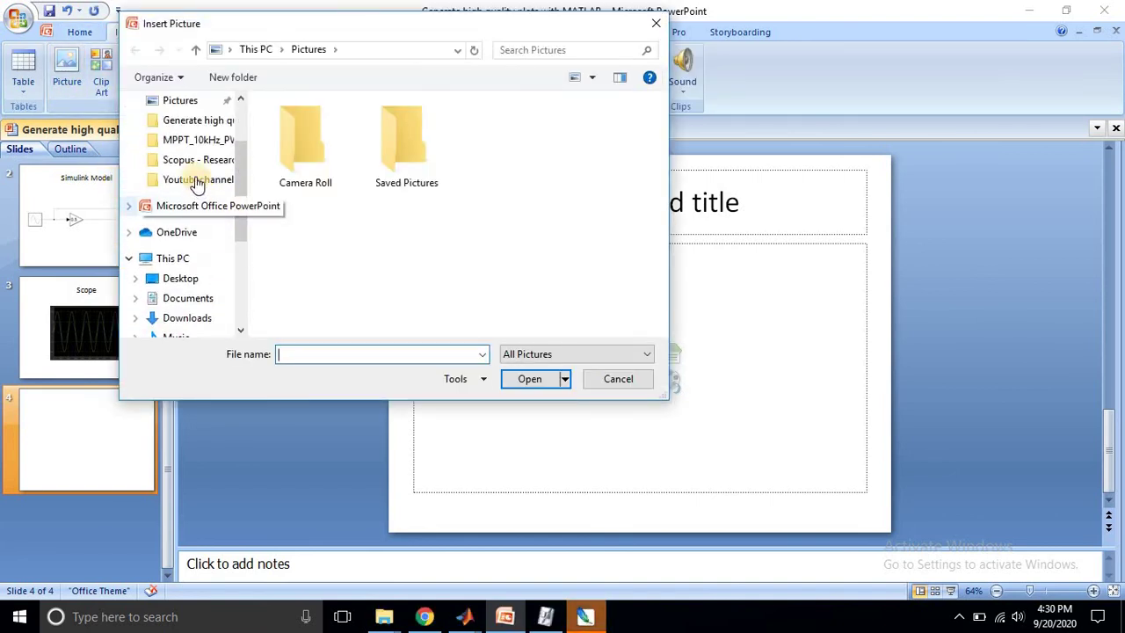
{"action": "left_click", "coordinate": [202, 180]}
{"action": "double_click", "coordinate": [325, 142]}
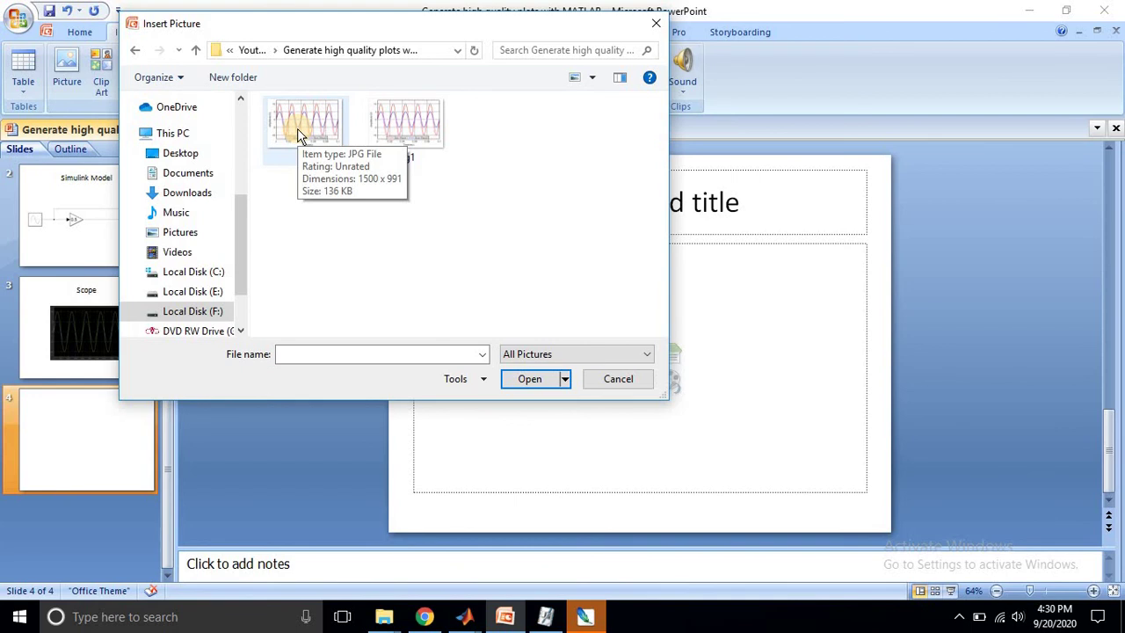
{"action": "left_click", "coordinate": [397, 143]}
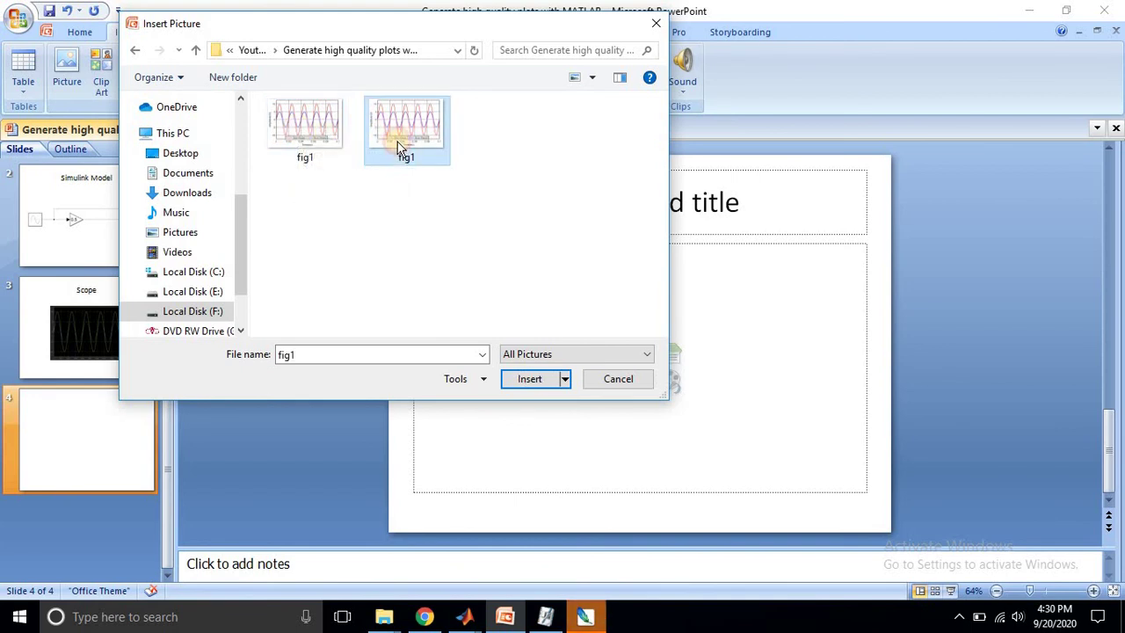
{"action": "left_click", "coordinate": [529, 381]}
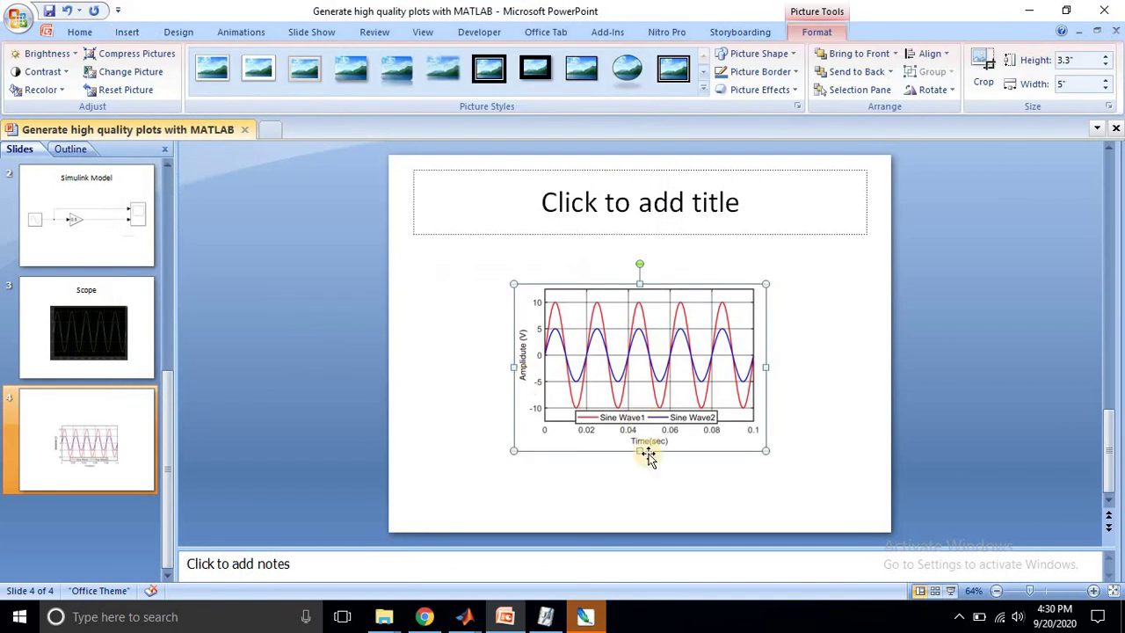
- Move the inserted TIF plot to the left edge of the slide and deselect it
{"action": "left_click", "coordinate": [648, 497]}
{"action": "left_click", "coordinate": [640, 429]}
{"action": "left_click_drag", "start_coordinate": [697, 395], "coordinate": [581, 408]}
{"action": "left_click_drag", "start_coordinate": [763, 456], "coordinate": [776, 401]}
{"action": "left_click", "coordinate": [776, 402]}
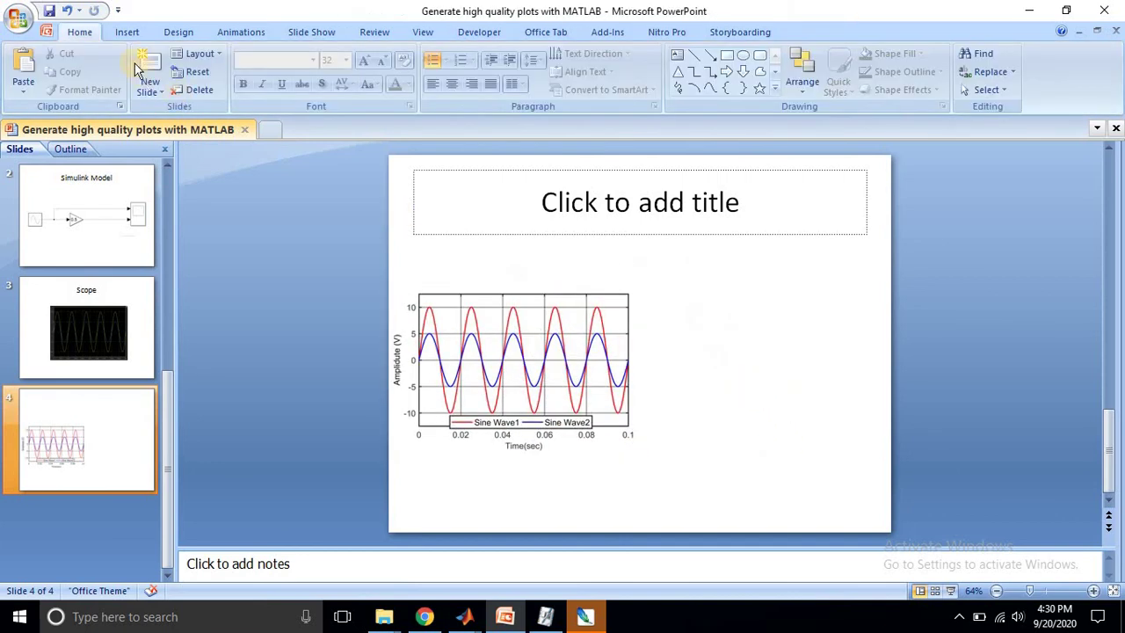
- Insert the fig1 JPG picture from the same folder into slide 4
{"action": "left_click", "coordinate": [129, 32]}
{"action": "left_click", "coordinate": [67, 70]}
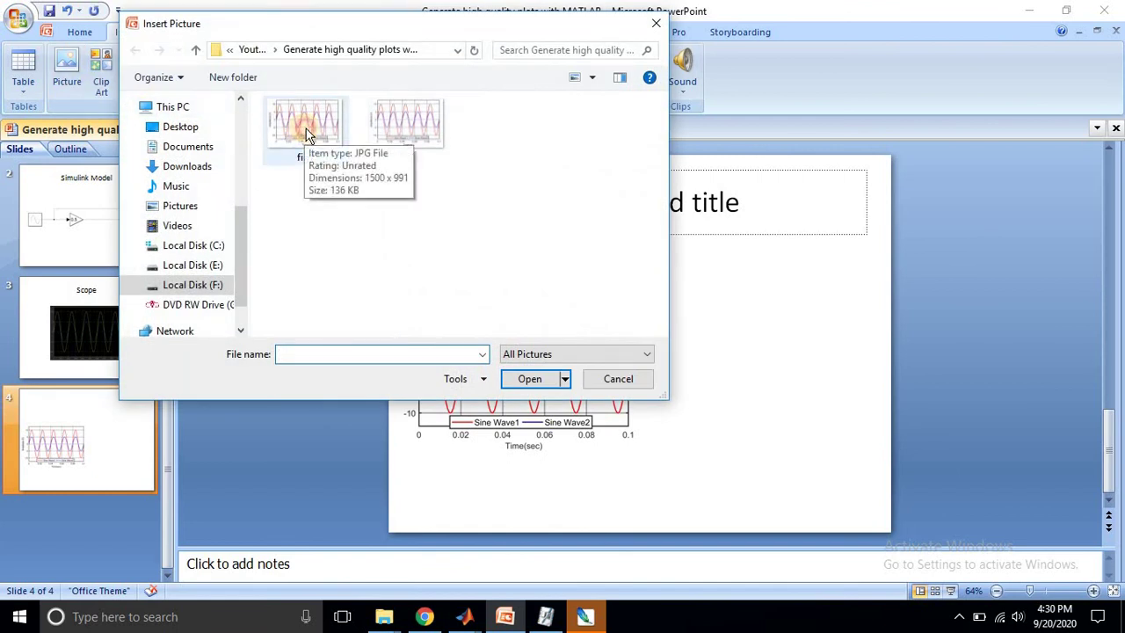
{"action": "left_click", "coordinate": [305, 132]}
{"action": "left_click", "coordinate": [529, 380]}
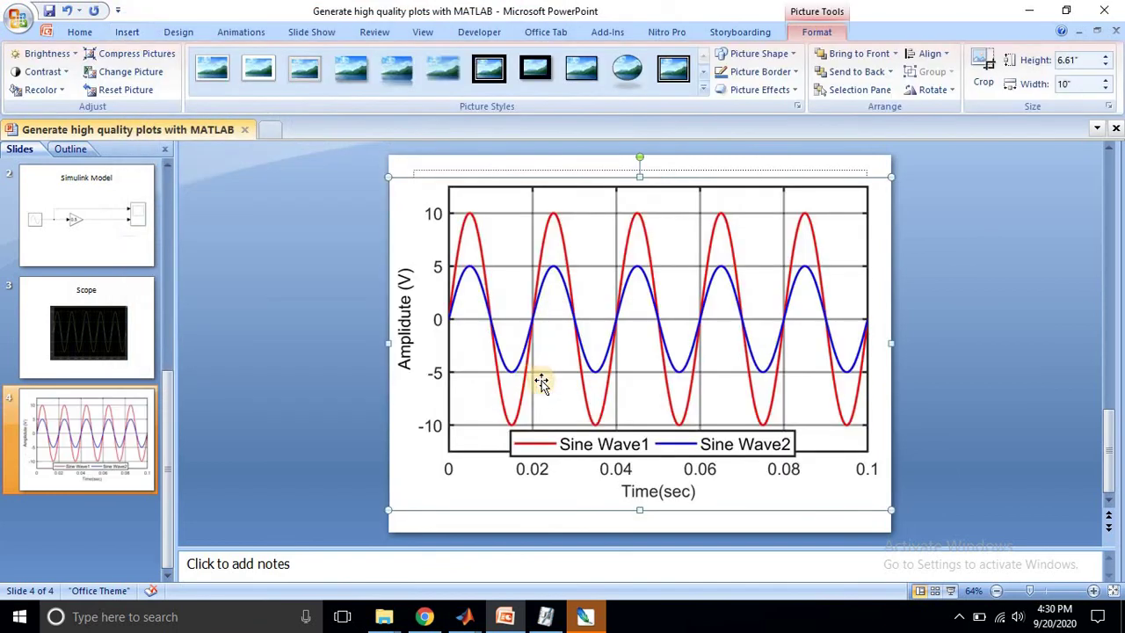
- Shrink the JPG plot to about 4.75" wide by 3.14" high and place it beside the TIF plot on the slide's right half
{"action": "left_click_drag", "start_coordinate": [548, 355], "coordinate": [614, 378]}
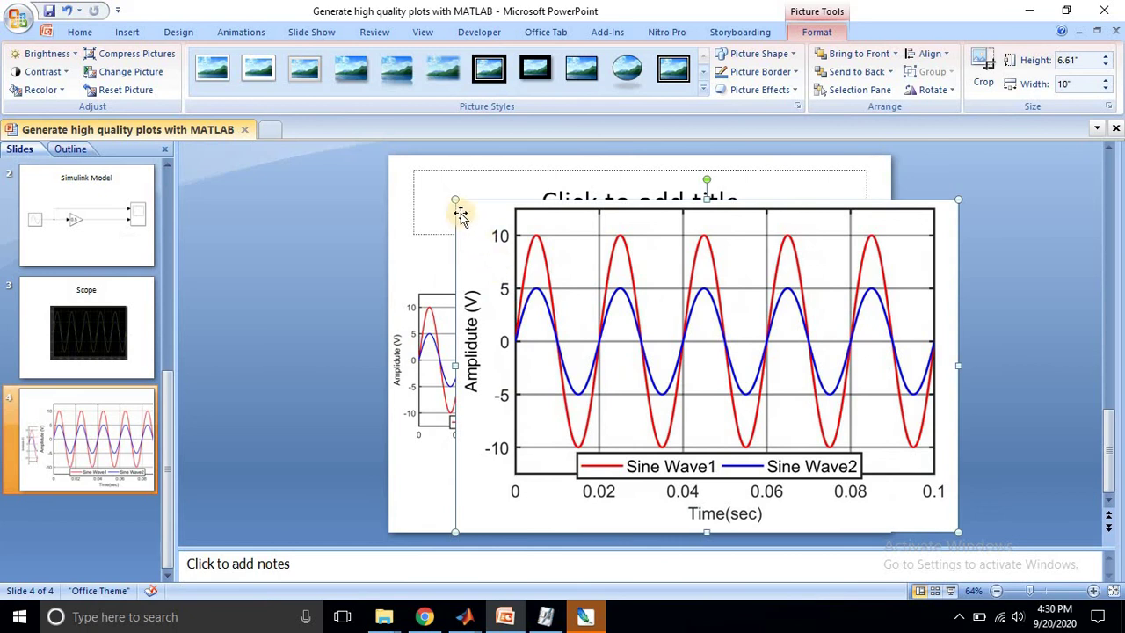
{"action": "left_click_drag", "start_coordinate": [458, 203], "coordinate": [765, 355]}
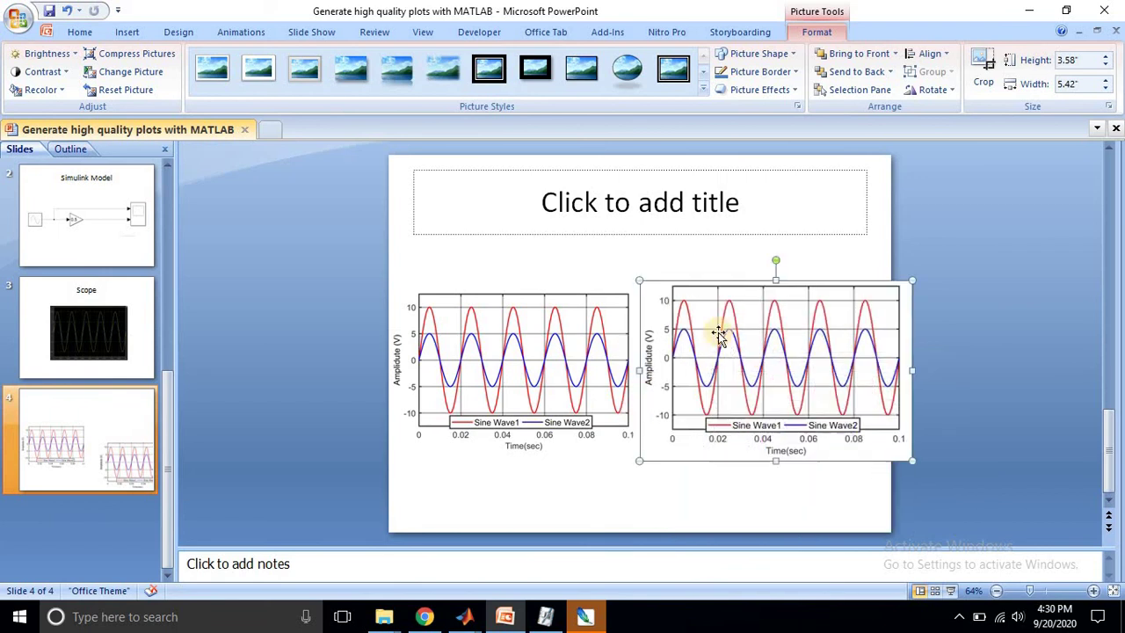
{"action": "left_click_drag", "start_coordinate": [671, 303], "coordinate": [672, 302]}
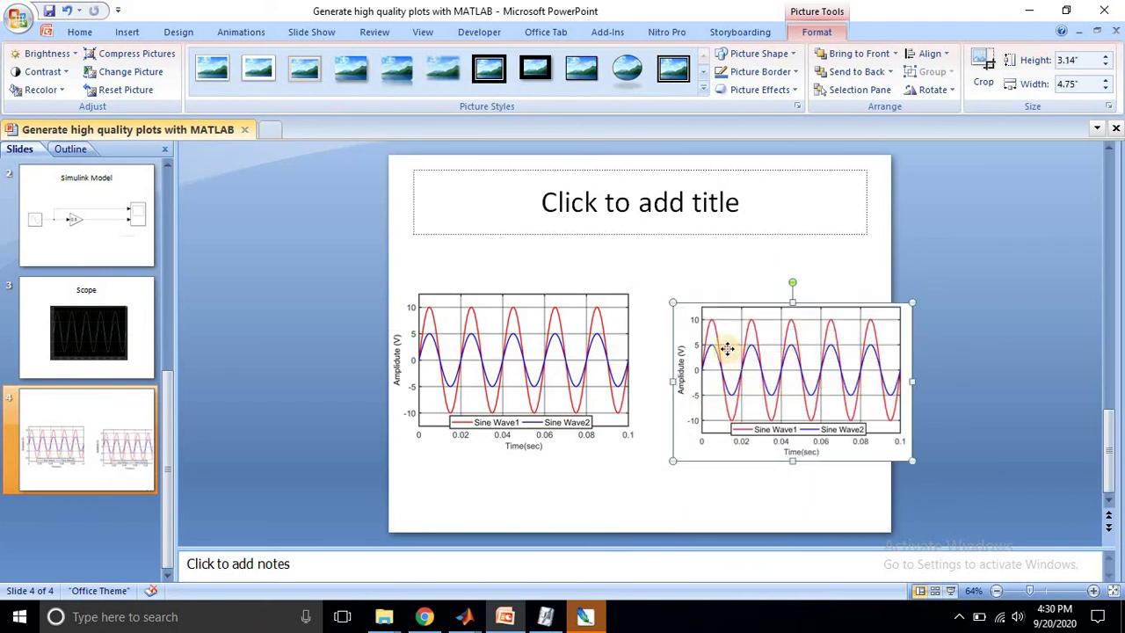
{"action": "left_click_drag", "start_coordinate": [727, 349], "coordinate": [705, 327]}
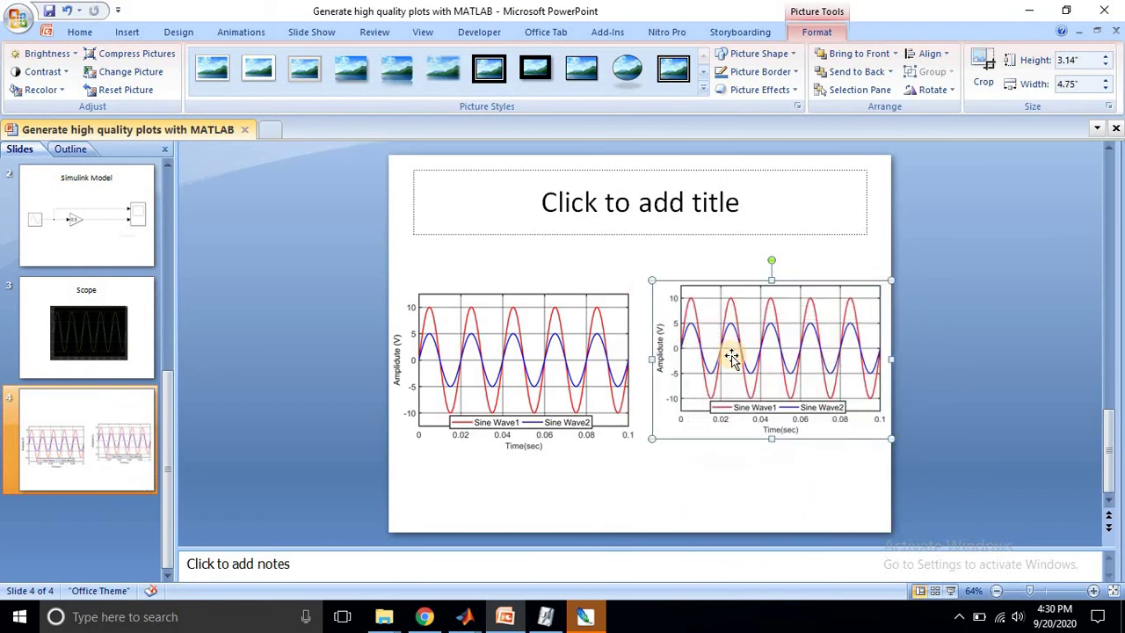
{"action": "left_click", "coordinate": [567, 374]}
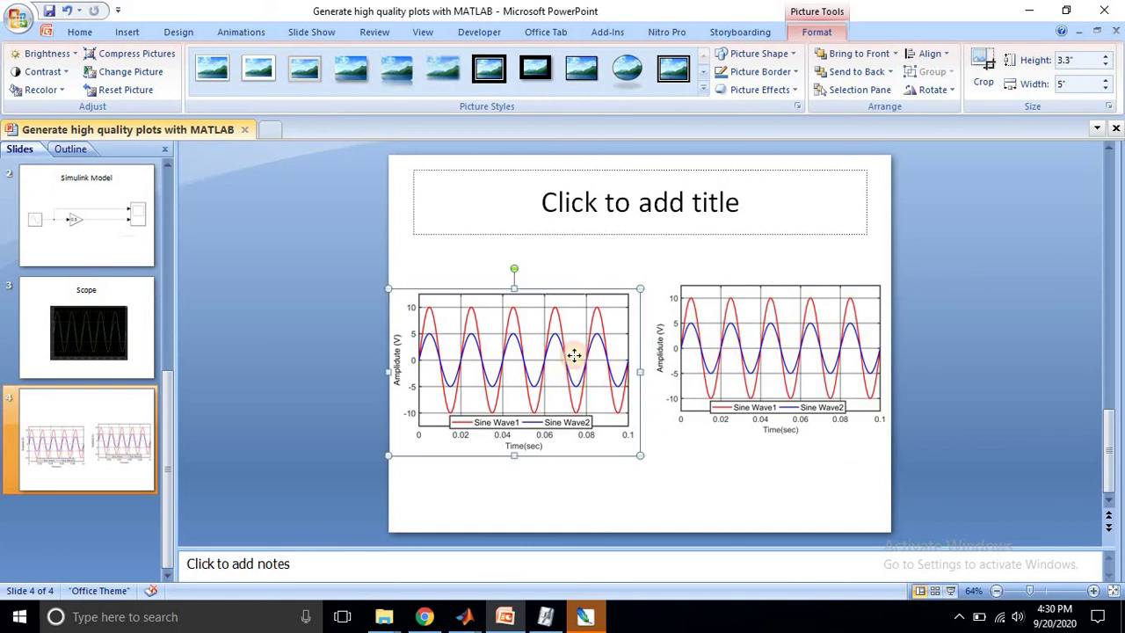